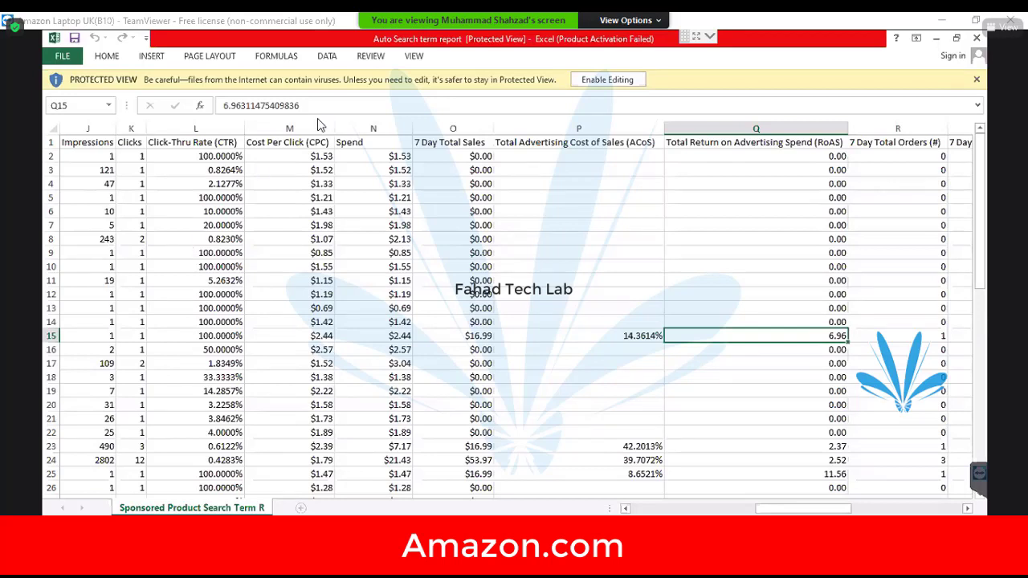
Step: Examine the cost per click, clicks and impressions in row 15, the rows just above it and row 2
{"action": "left_click", "coordinate": [350, 334]}
{"action": "key", "text": "Left"}
{"action": "key", "text": "Left"}
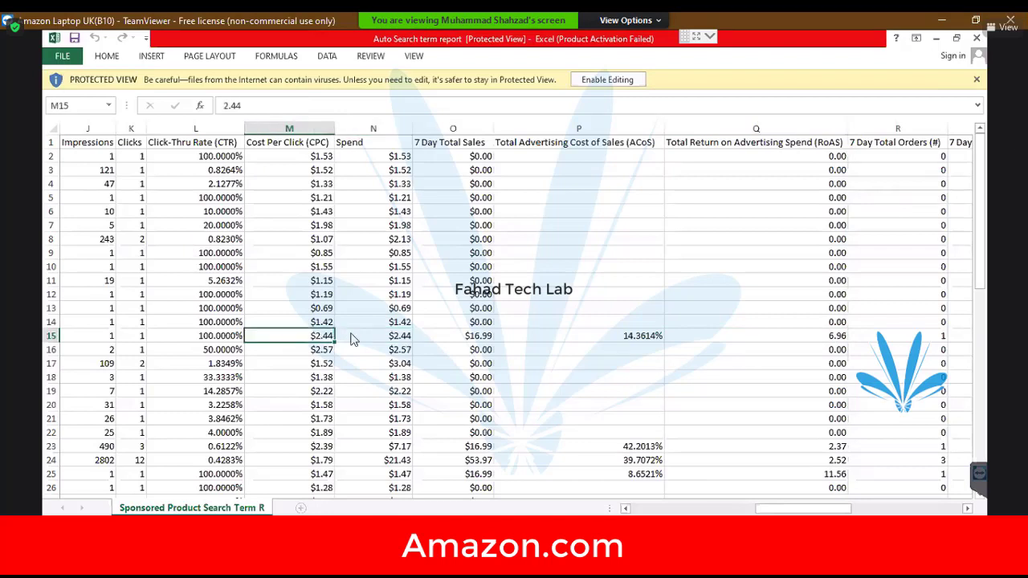
{"action": "key", "text": "Left"}
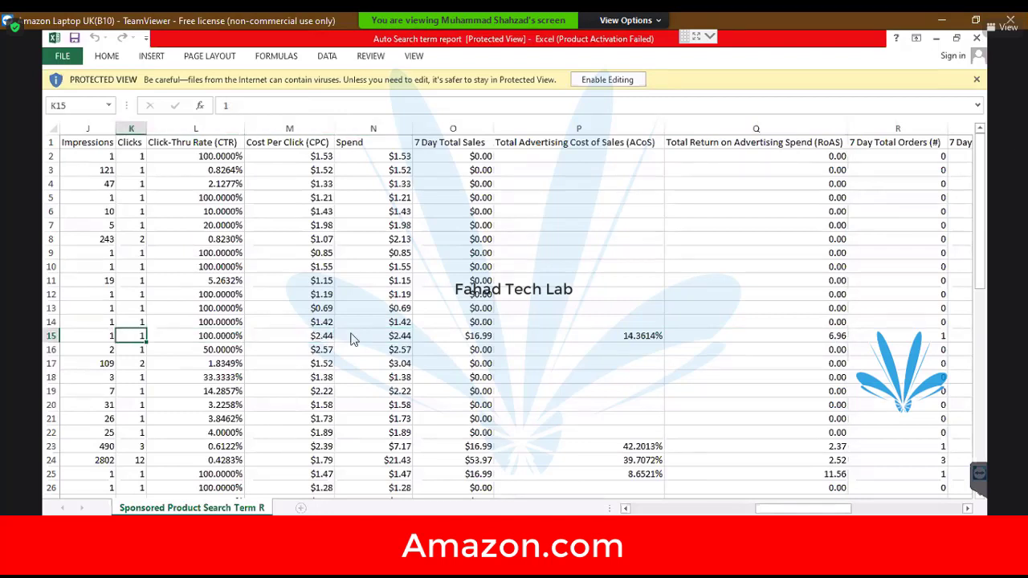
{"action": "key", "text": "Up"}
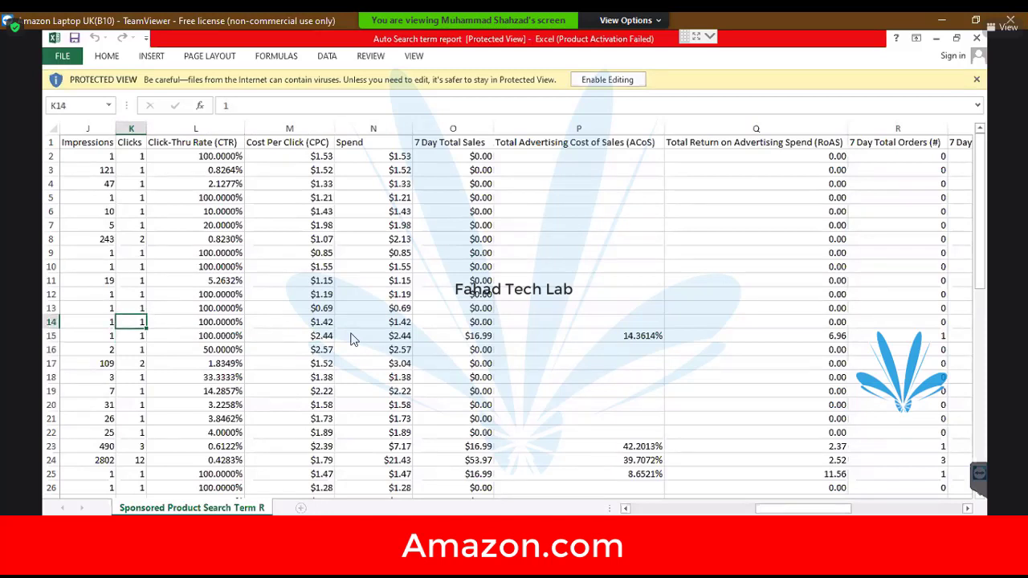
{"action": "key", "text": "Up"}
{"action": "key", "text": "Up"}
{"action": "key", "text": "Left"}
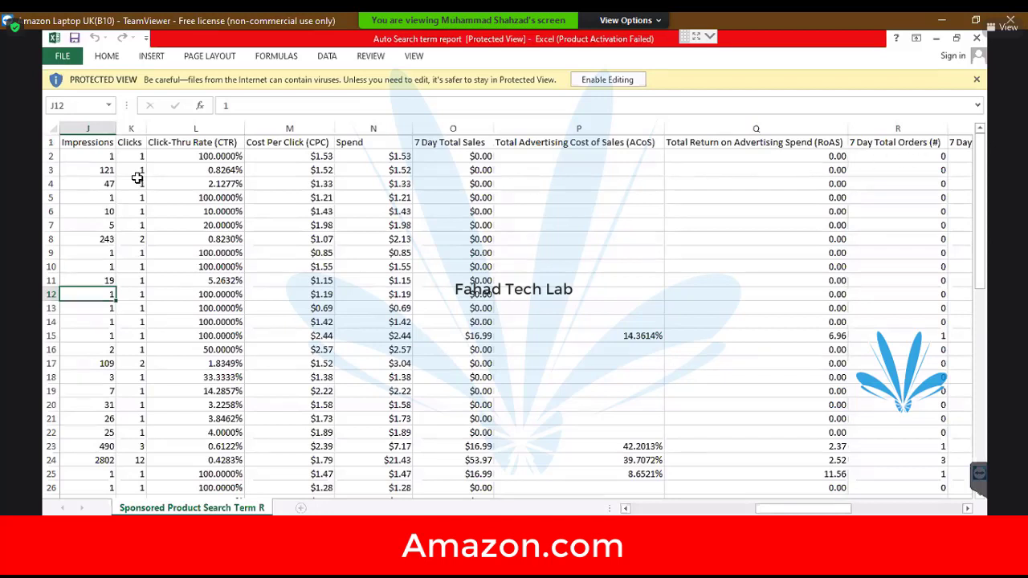
{"action": "left_click", "coordinate": [86, 157]}
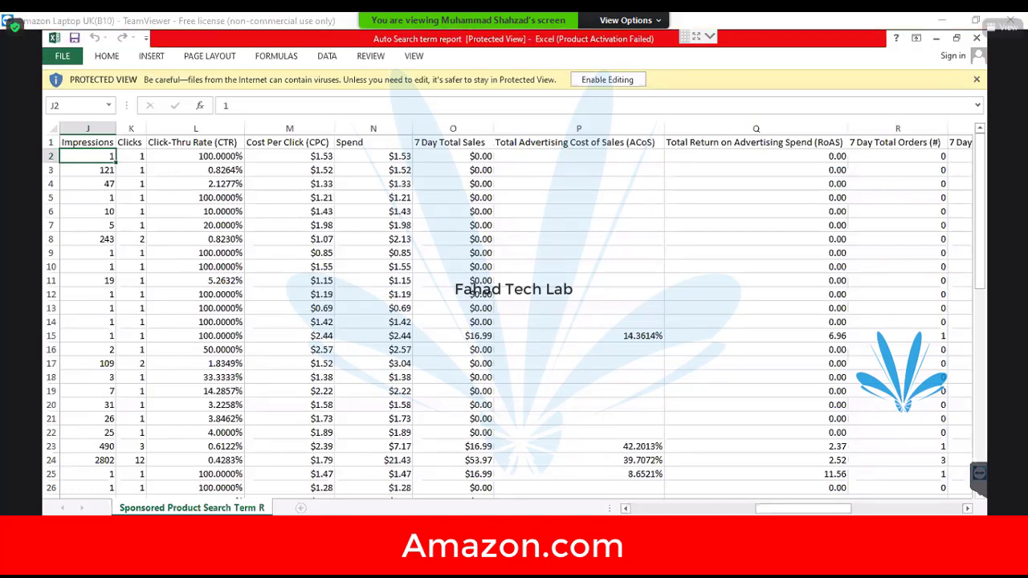
{"action": "left_click", "coordinate": [134, 158]}
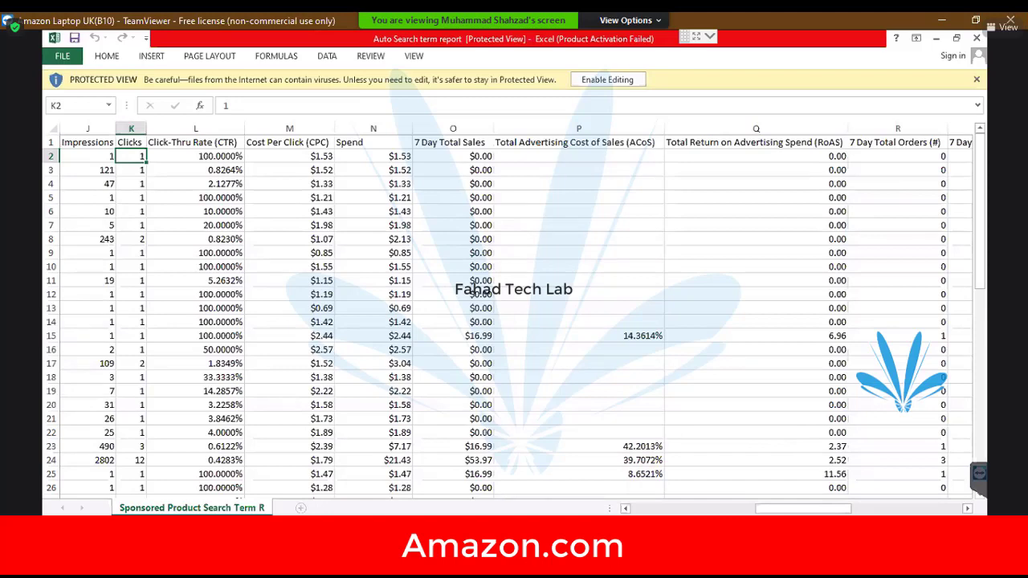
Step: Switch to the Zoom meeting and check its chat messages
{"action": "key", "text": "alt+Tab"}
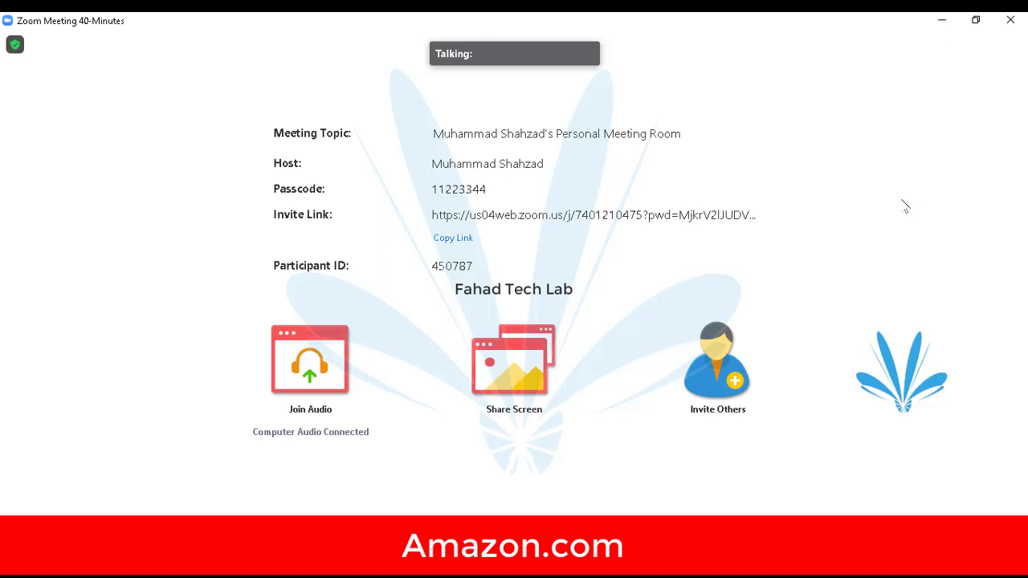
{"action": "key", "text": "alt+h"}
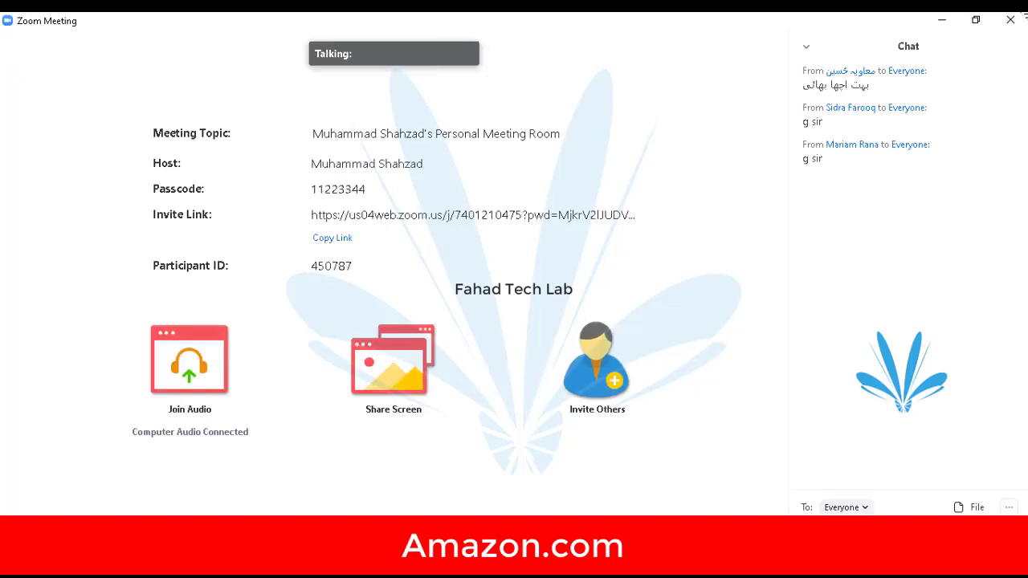
{"action": "left_click", "coordinate": [807, 48]}
{"action": "left_click", "coordinate": [817, 63]}
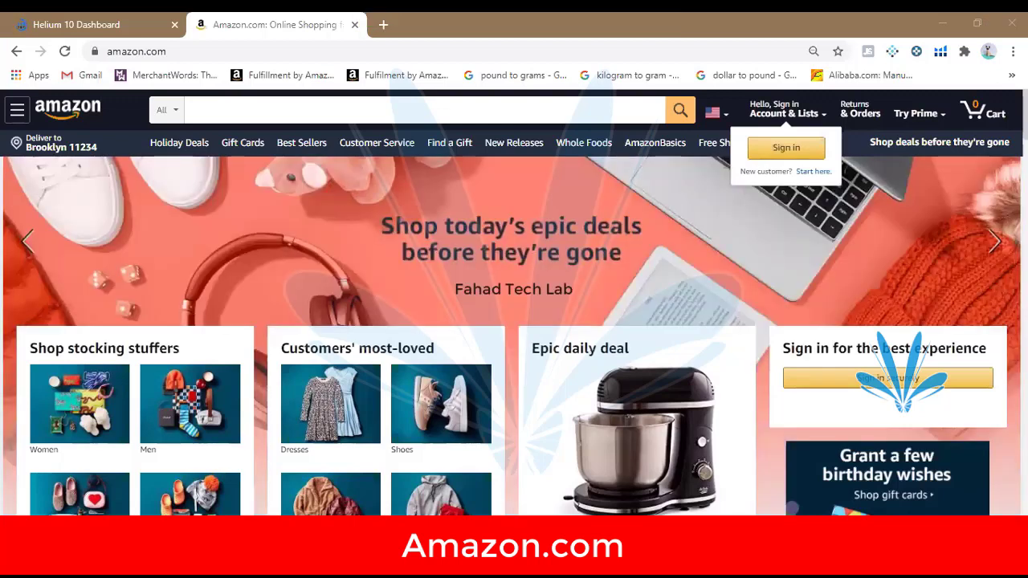
Step: Search Amazon for "underbed storage"
{"action": "left_click", "coordinate": [249, 106]}
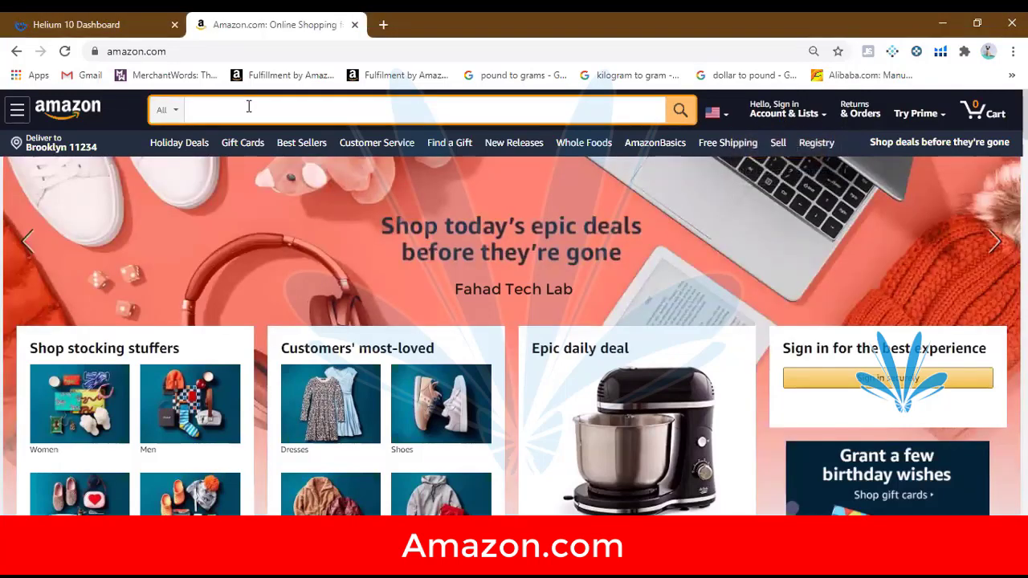
{"action": "type", "text": "u"}
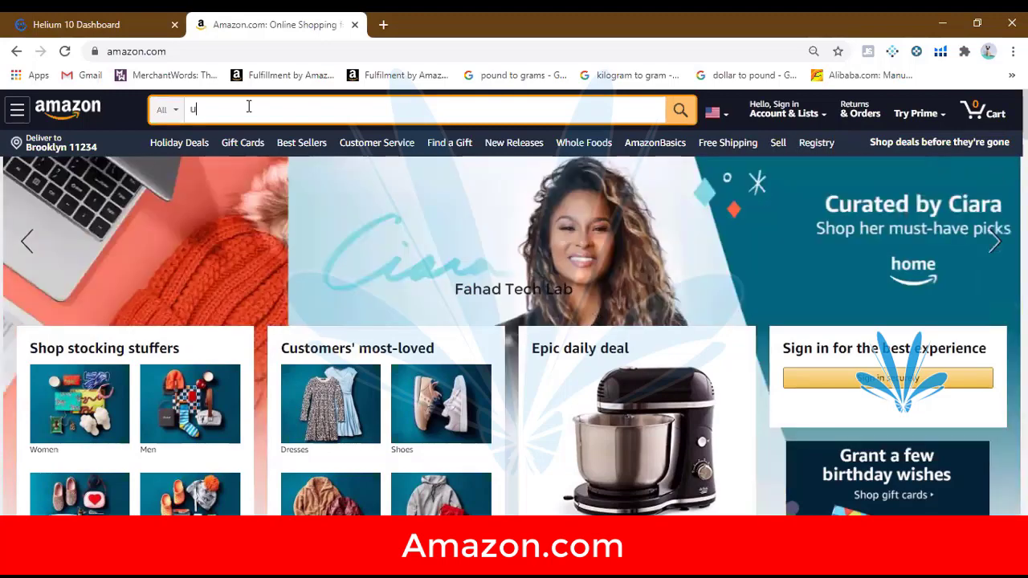
{"action": "type", "text": "nderbed "}
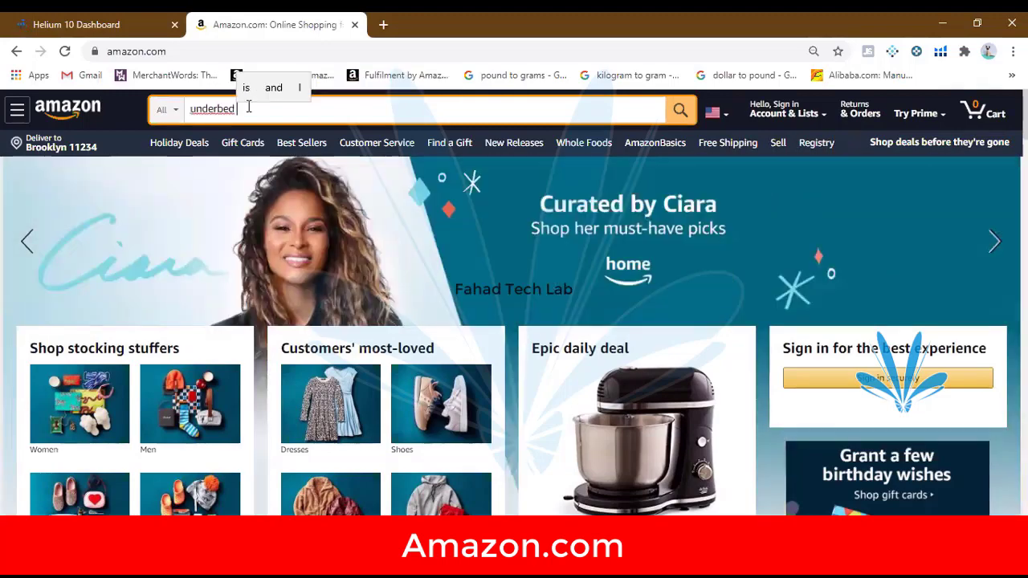
{"action": "type", "text": "sto"}
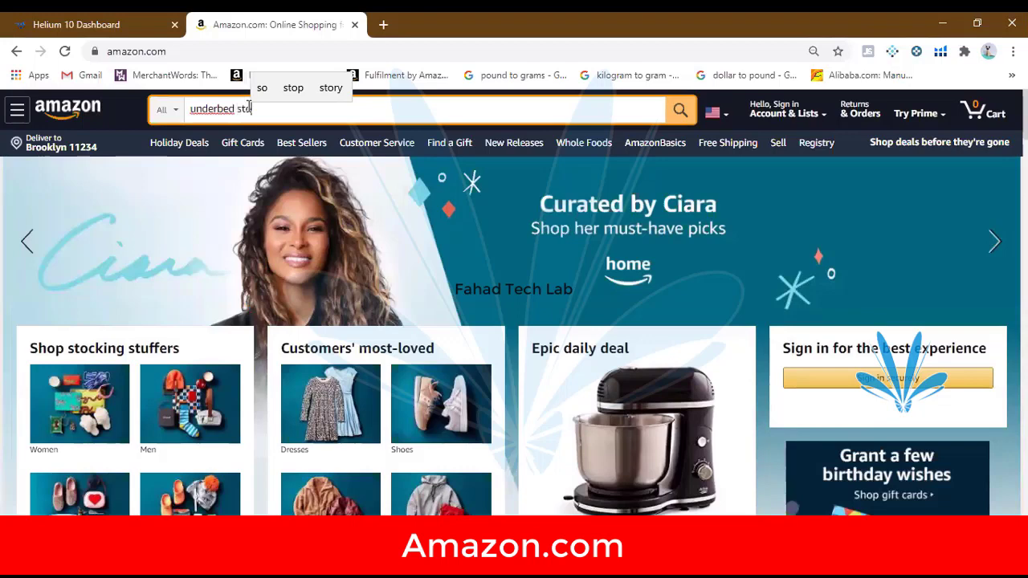
{"action": "type", "text": "rage"}
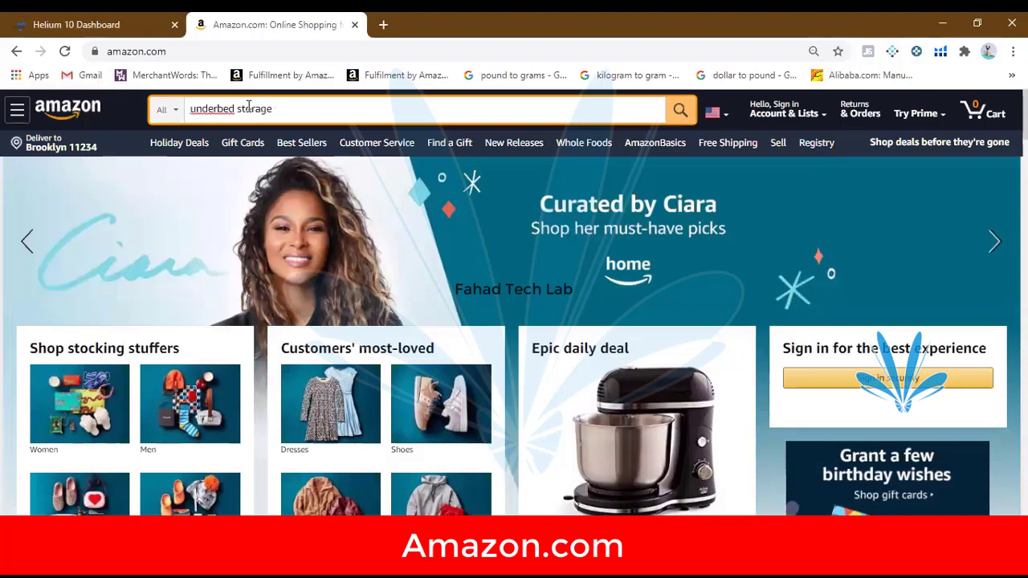
{"action": "key", "text": "Return"}
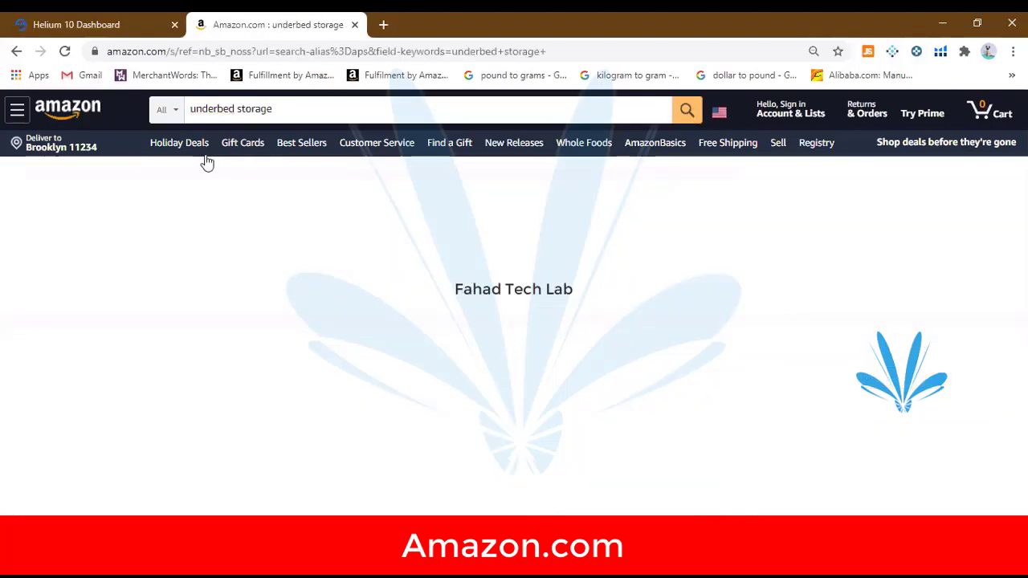
Step: Open the first sponsored result, Undercover Cubes 3 Under Bed Storage Bins, in its own tab
{"action": "key", "text": "ctrl+t"}
{"action": "type", "text": "192."}
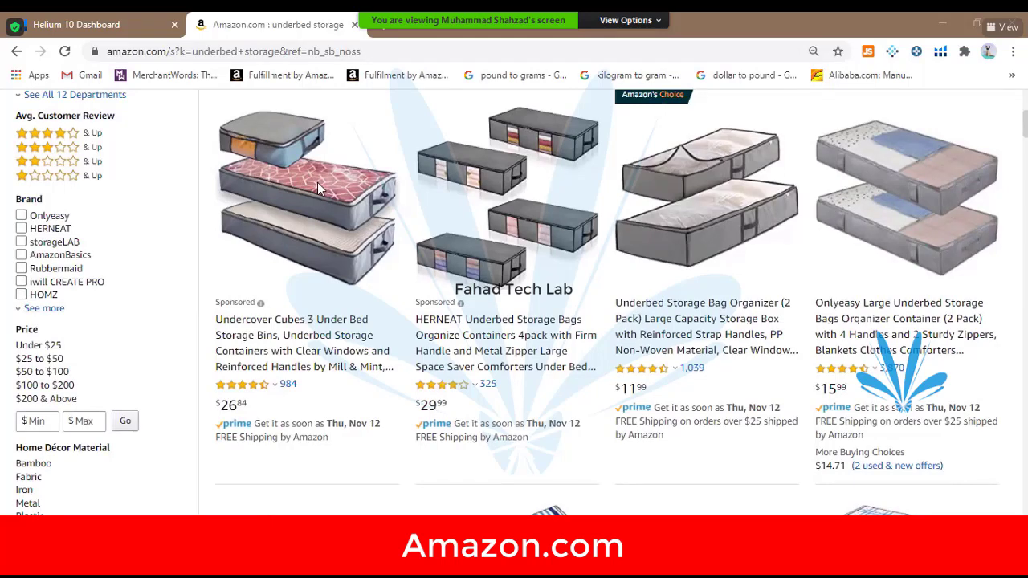
{"action": "left_click", "coordinate": [317, 184]}
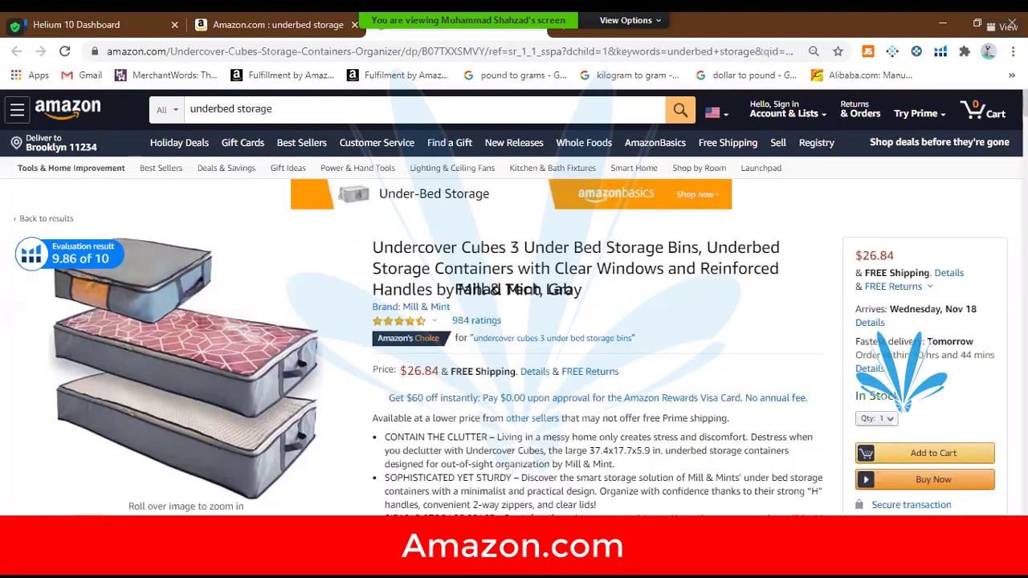
Step: Switch back to the Excel search term report and examine the click-through rates in rows 2 to 5
{"action": "mouse_move", "coordinate": [536, 566]}
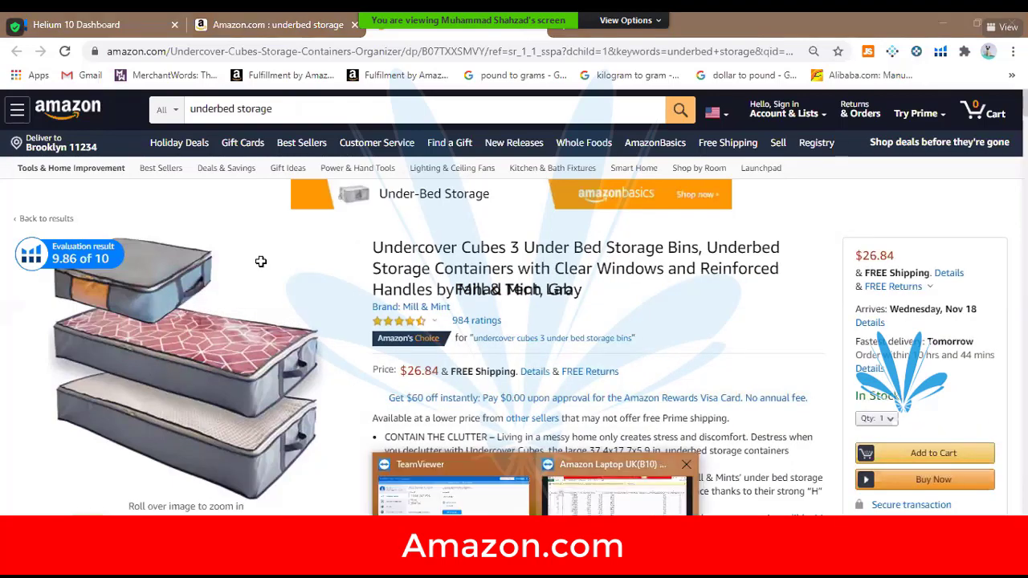
{"action": "key", "text": "alt+Tab"}
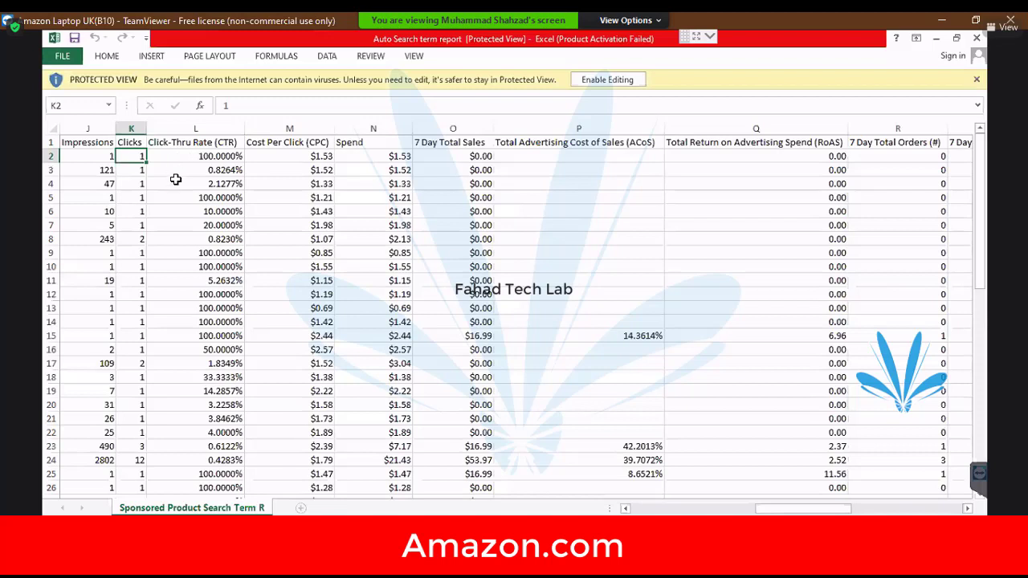
{"action": "key", "text": "Right"}
{"action": "key", "text": "Down"}
{"action": "key", "text": "Down"}
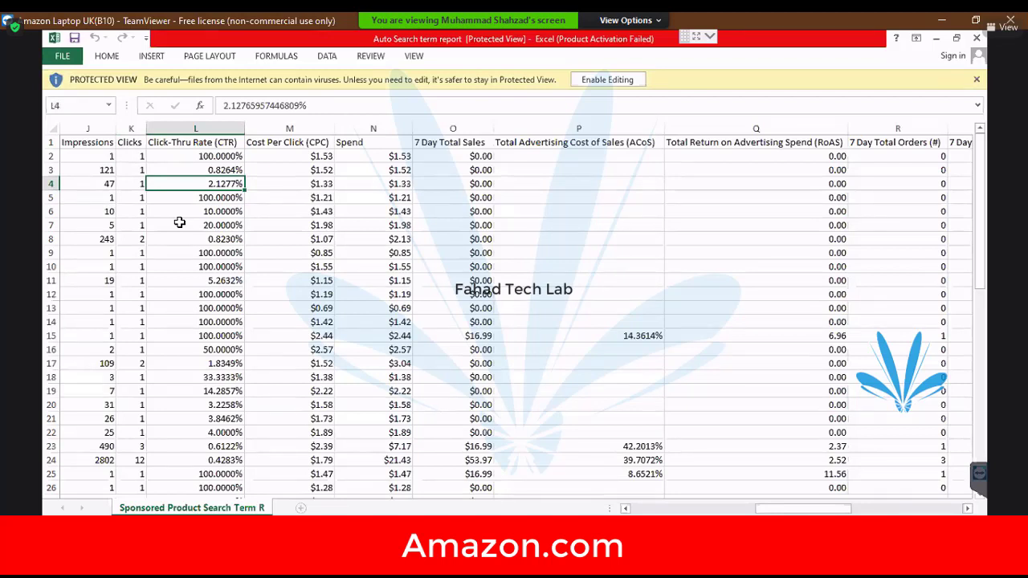
{"action": "left_click", "coordinate": [172, 164]}
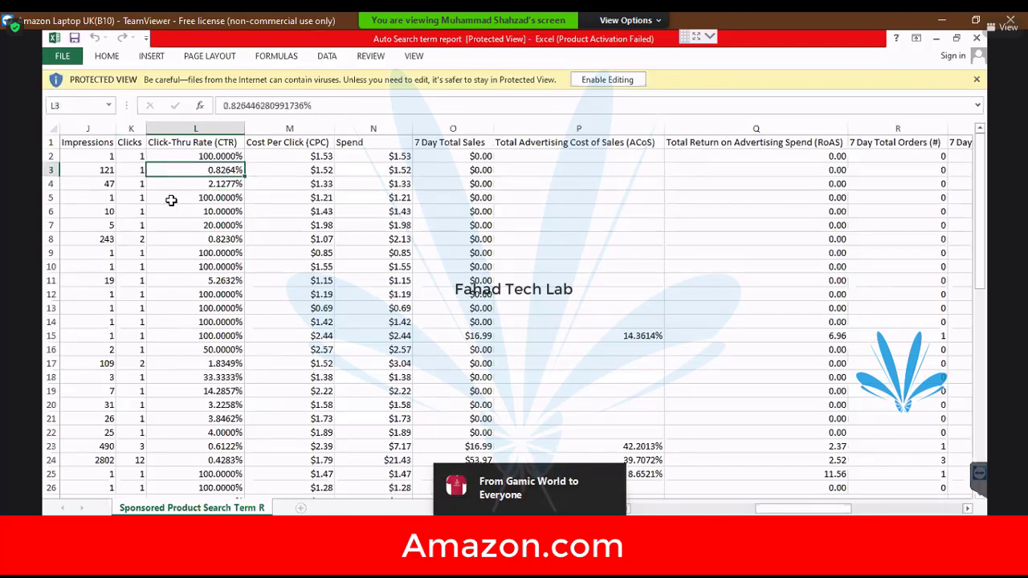
{"action": "left_click", "coordinate": [172, 200]}
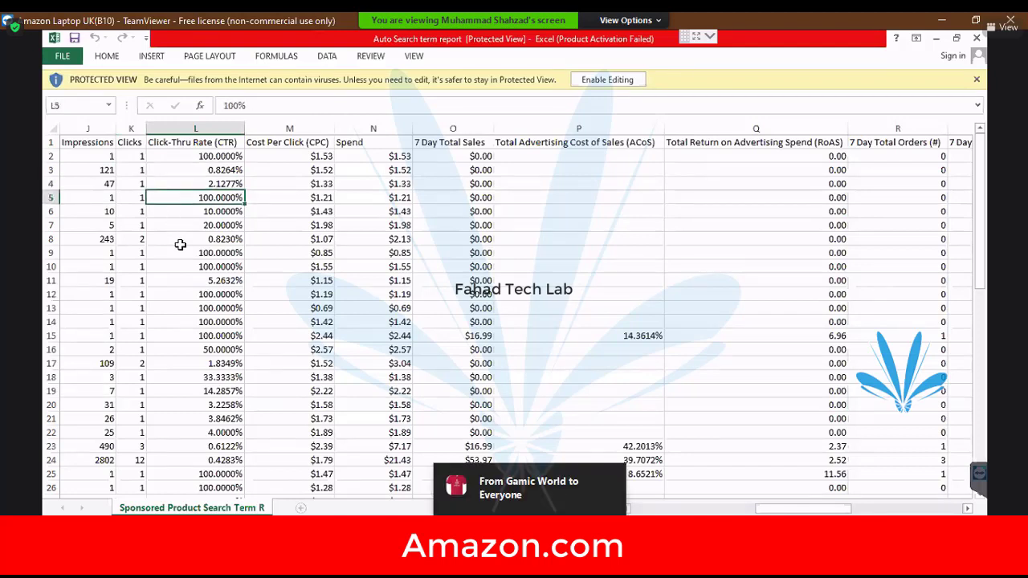
Step: Check the impressions in row 11, then examine row 2 from impressions and clicks across to RoAS and 7-day total orders
{"action": "left_click", "coordinate": [91, 279]}
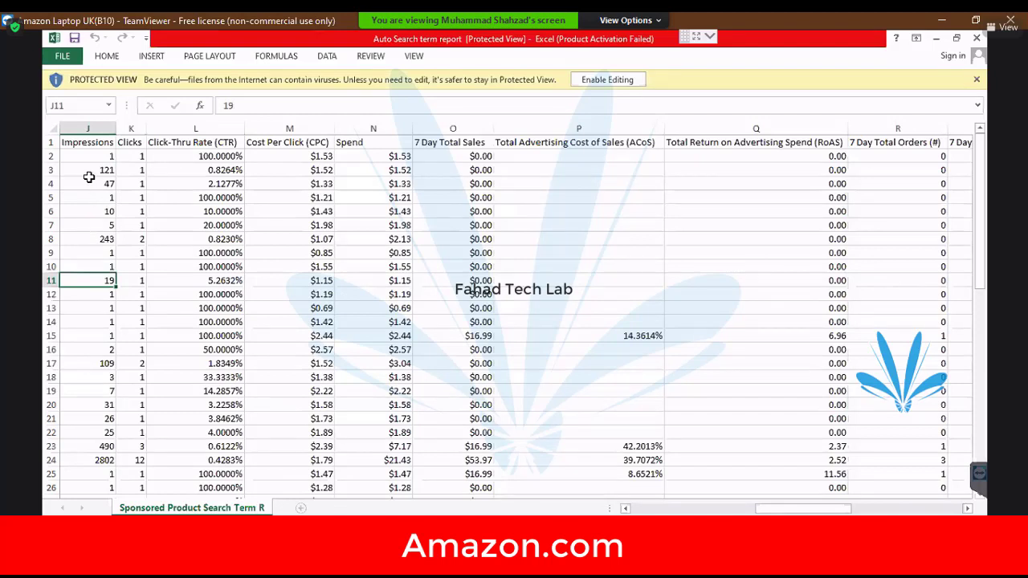
{"action": "left_click", "coordinate": [127, 156]}
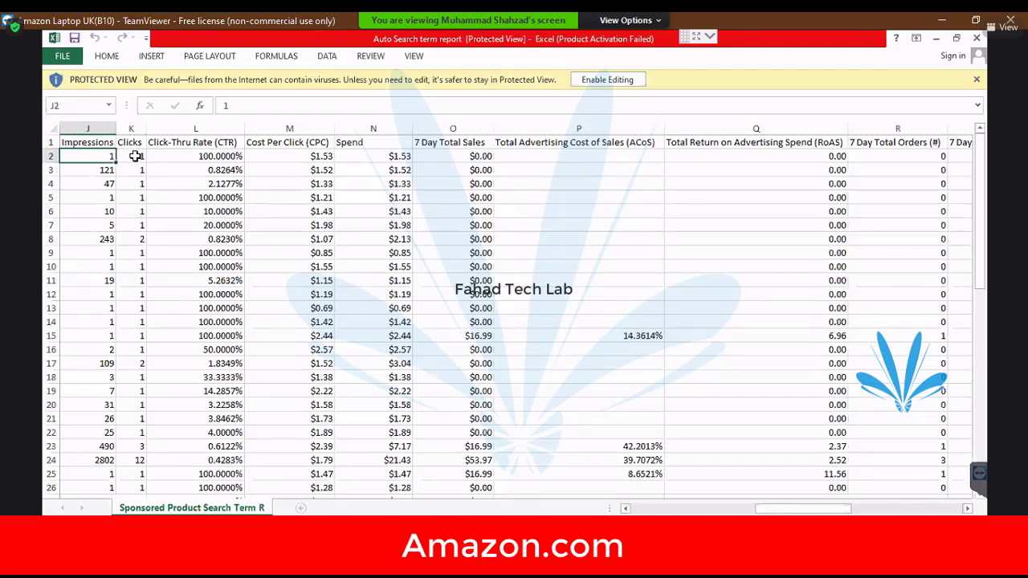
{"action": "left_click", "coordinate": [194, 156]}
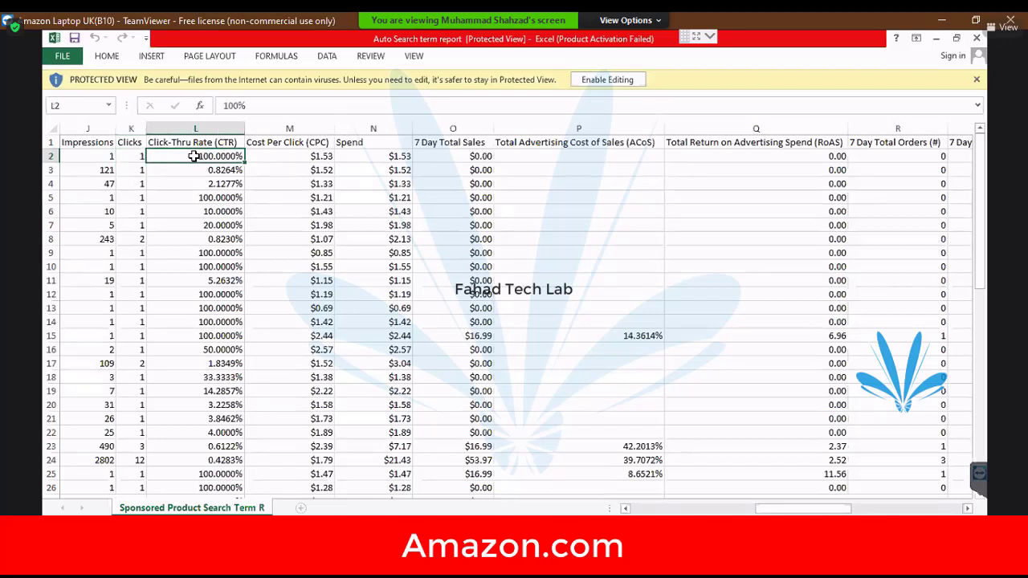
{"action": "left_click", "coordinate": [275, 161]}
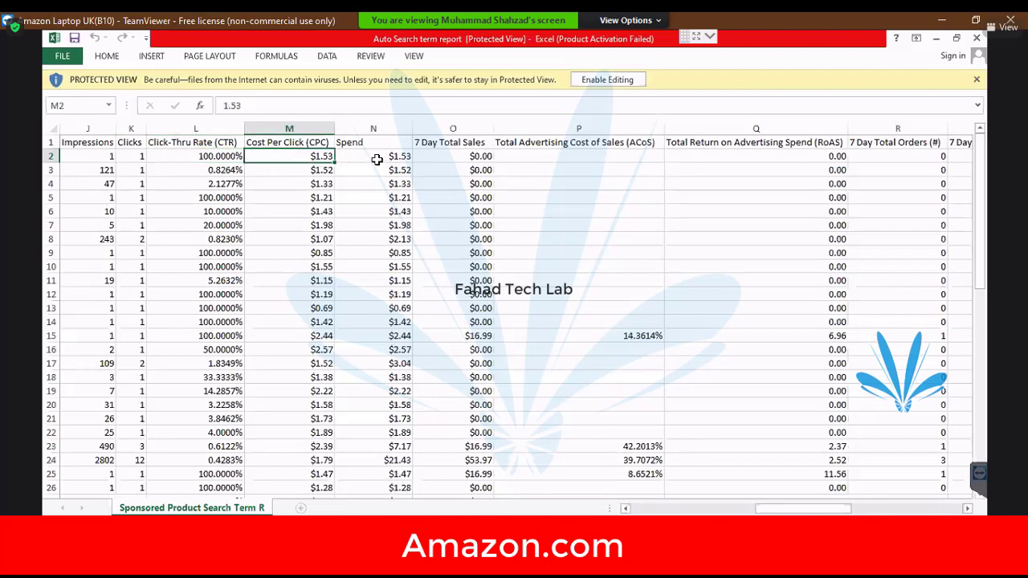
{"action": "left_click", "coordinate": [388, 159]}
{"action": "left_click", "coordinate": [449, 159]}
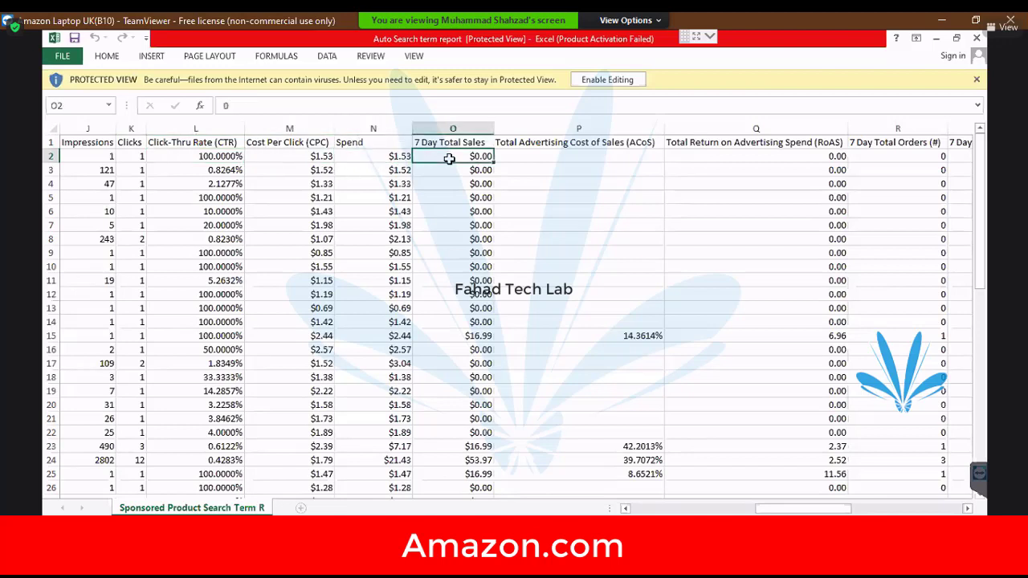
{"action": "left_click", "coordinate": [696, 161]}
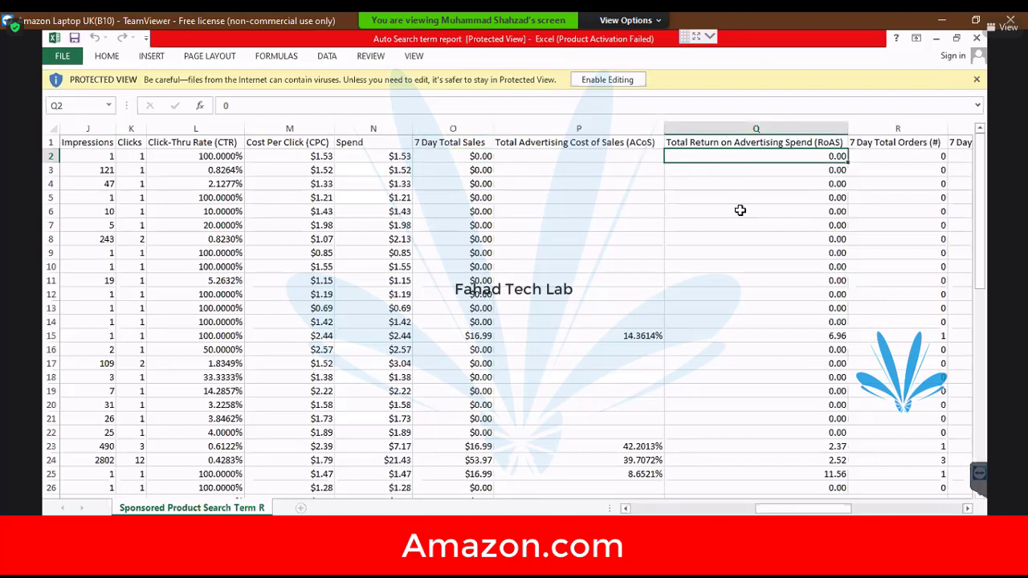
{"action": "left_click", "coordinate": [891, 162]}
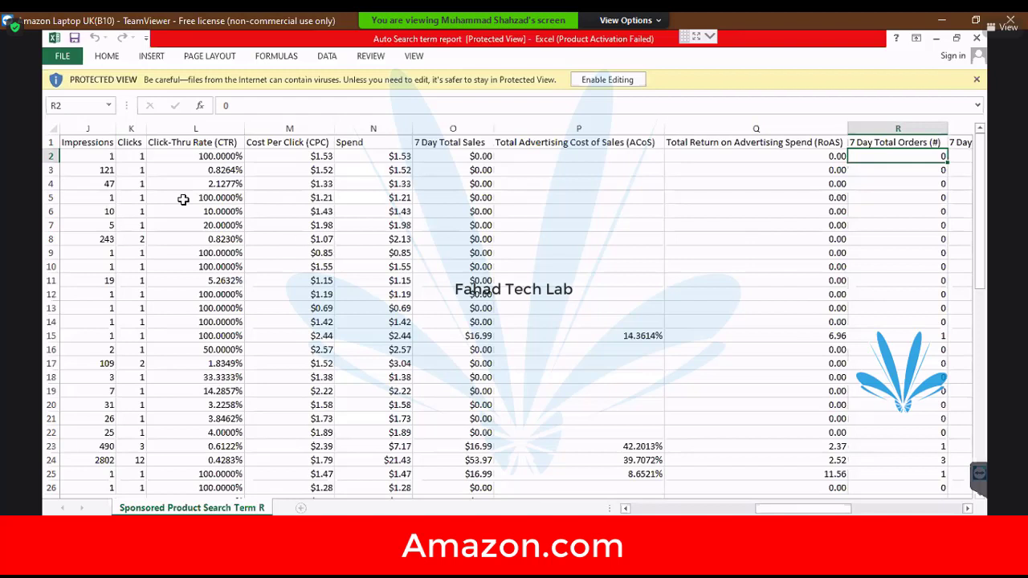
Step: Compare the impressions and clicks recorded in row 3
{"action": "left_click", "coordinate": [80, 172]}
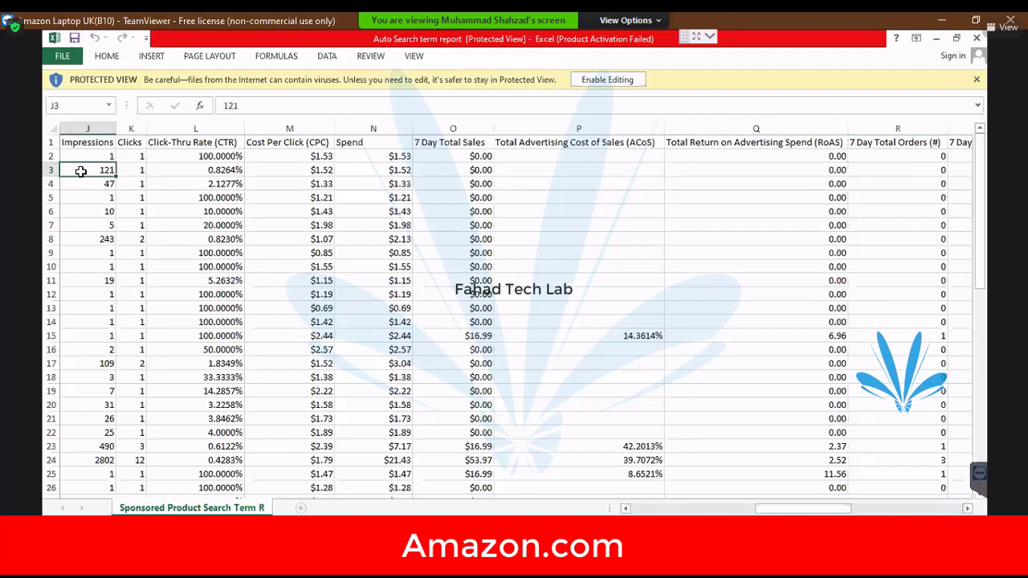
{"action": "left_click", "coordinate": [130, 172]}
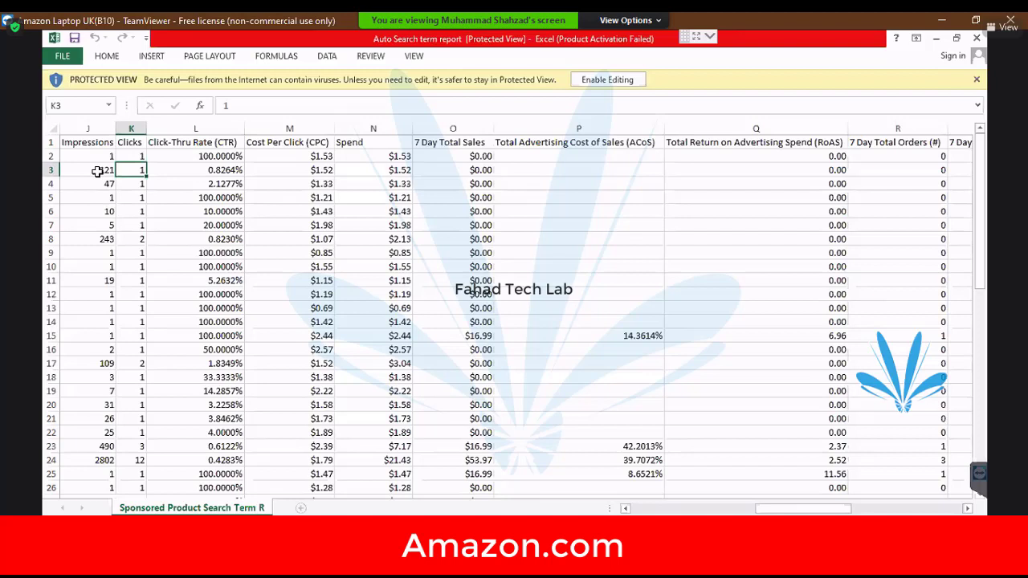
{"action": "left_click", "coordinate": [98, 171], "text": "shift"}
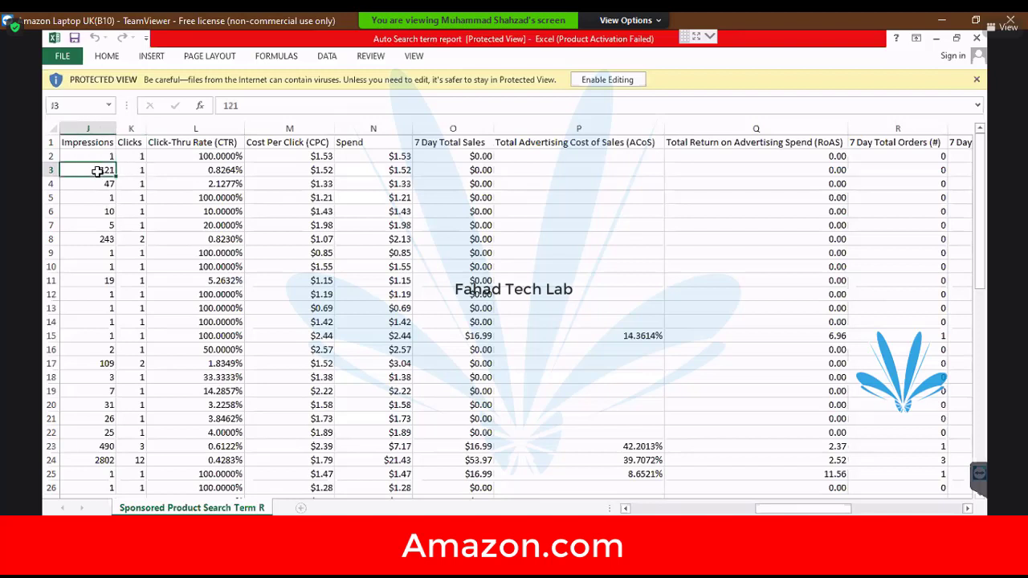
{"action": "left_click", "coordinate": [139, 171]}
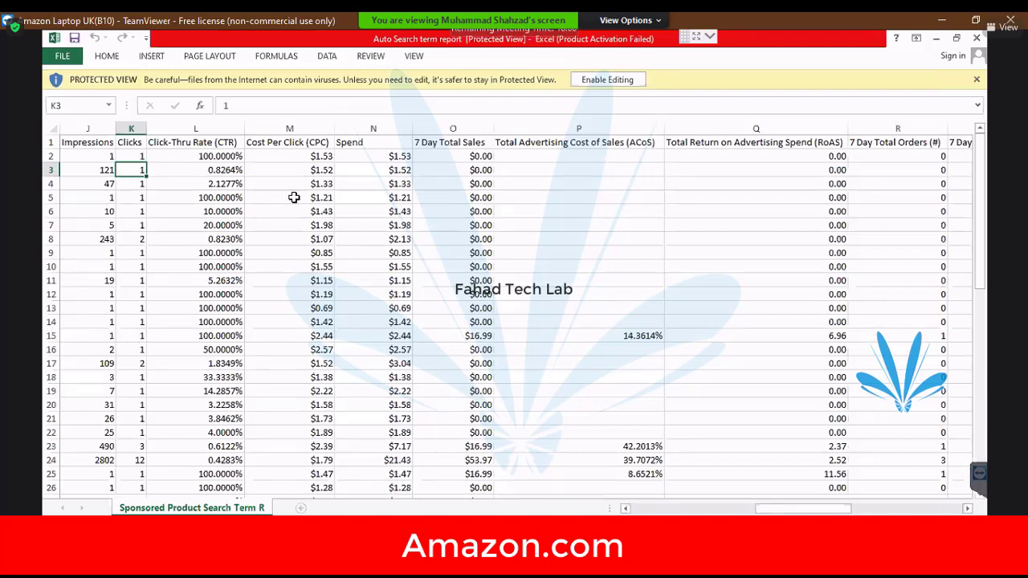
{"action": "left_click", "coordinate": [90, 170]}
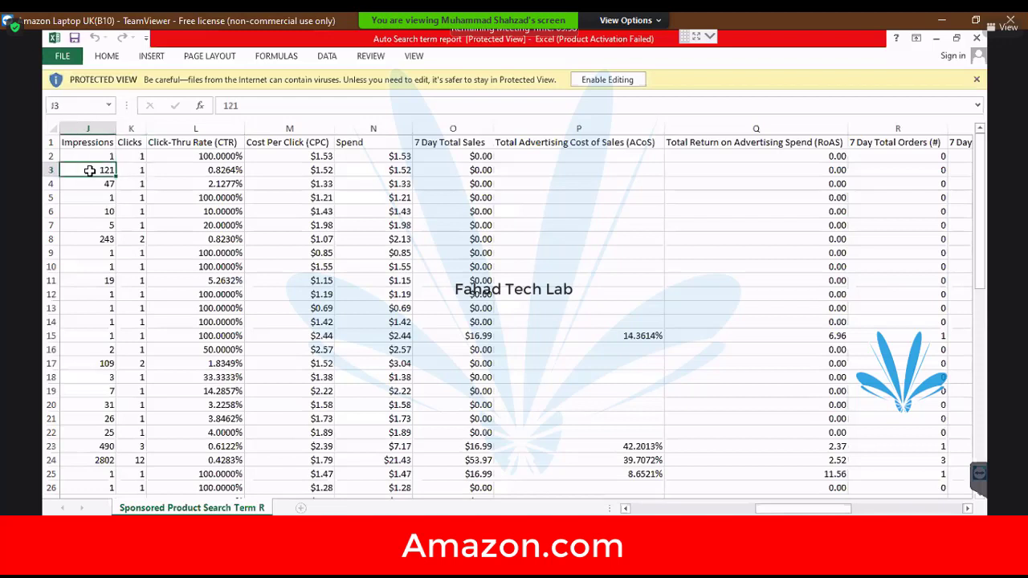
{"action": "left_click", "coordinate": [137, 171]}
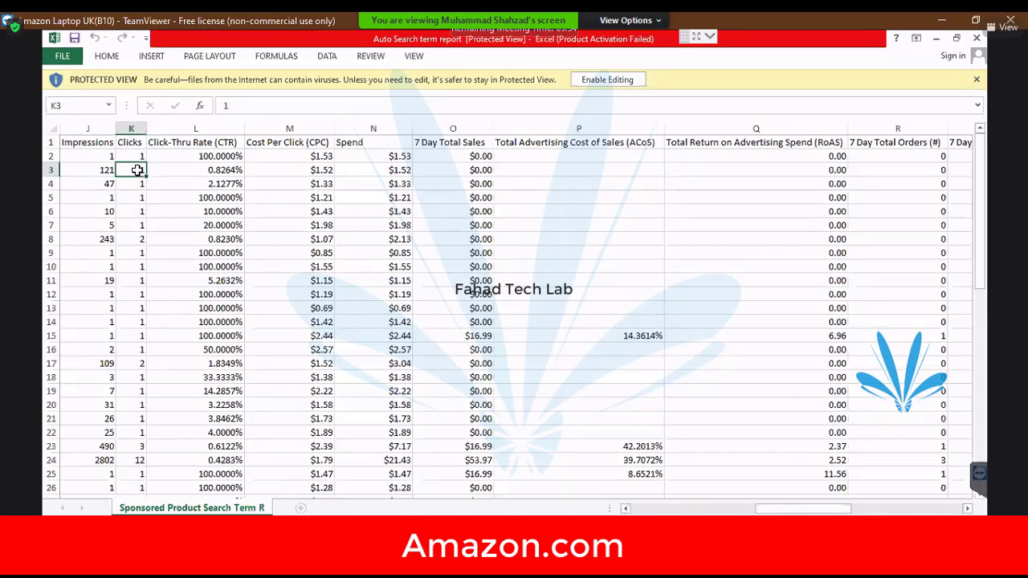
Step: Compare the cost per click with the spend in row 3
{"action": "left_click", "coordinate": [86, 185]}
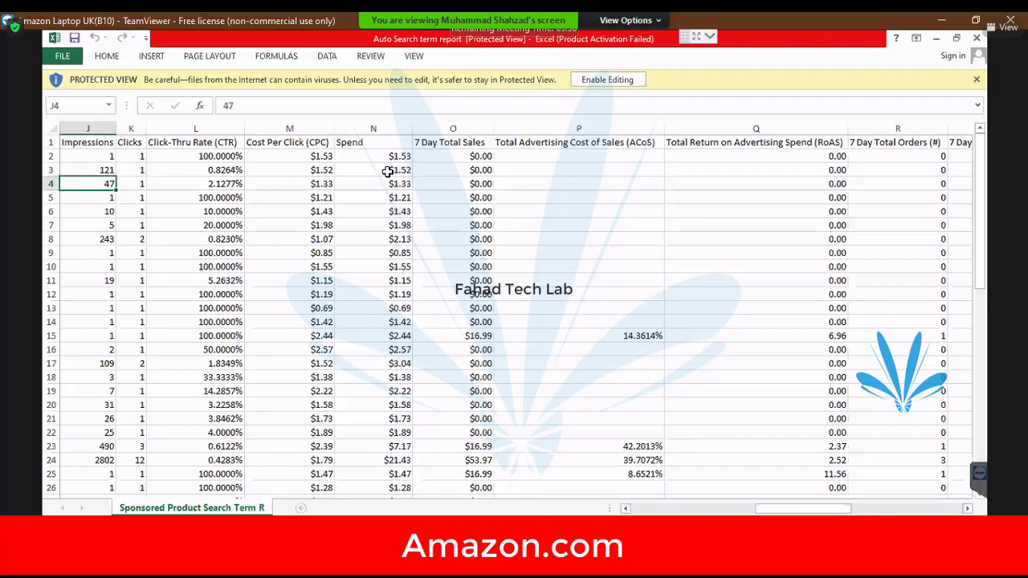
{"action": "left_click", "coordinate": [326, 171]}
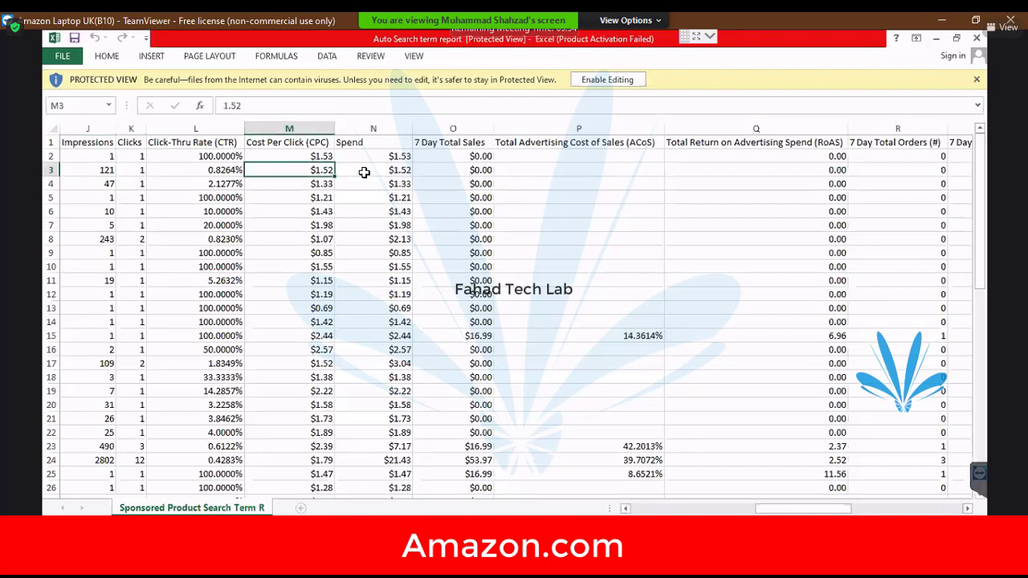
{"action": "left_click", "coordinate": [364, 171]}
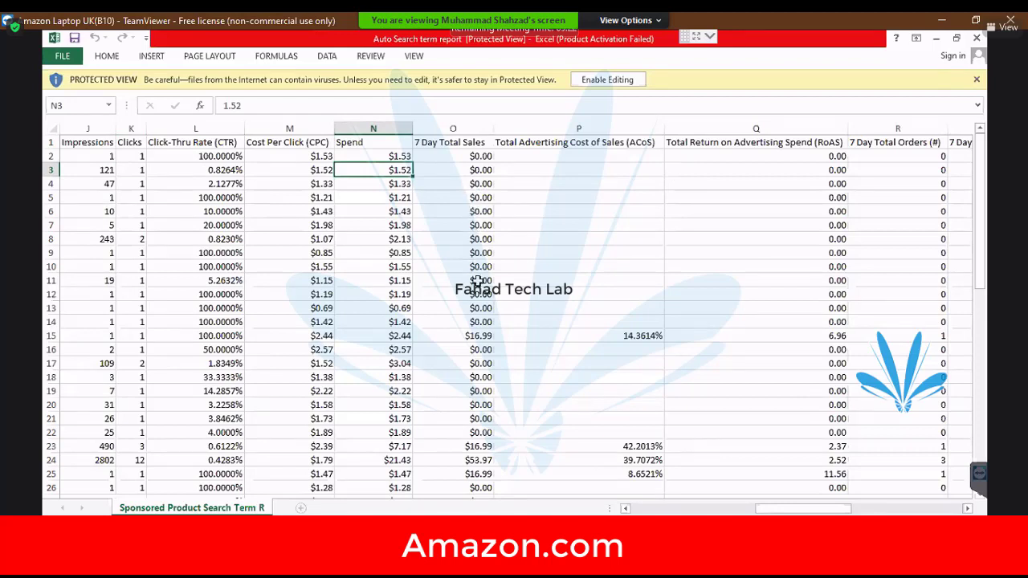
Step: Compare the impressions and clicks of the search terms in rows 4 to 6
{"action": "left_click", "coordinate": [100, 183]}
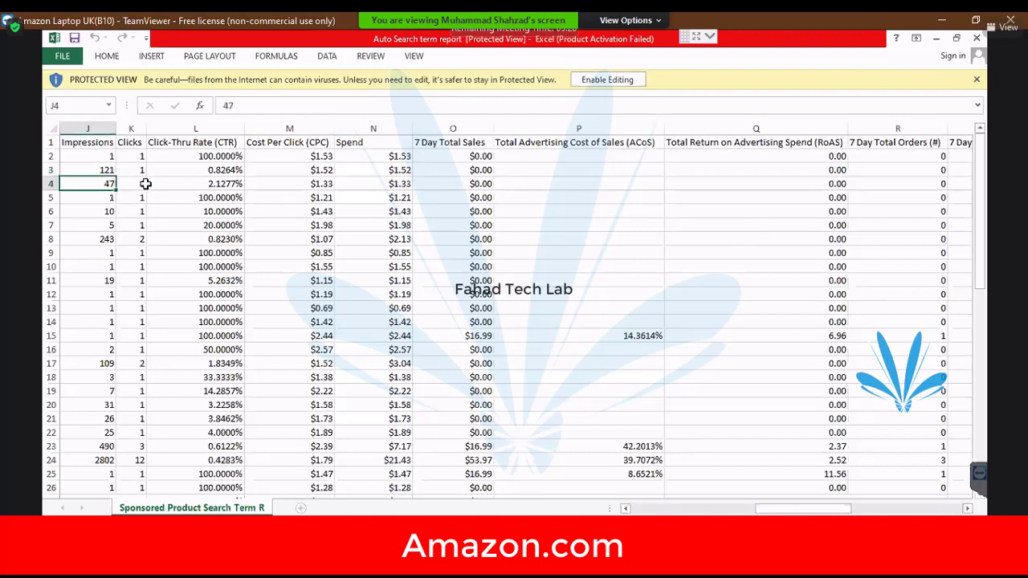
{"action": "left_click", "coordinate": [139, 183]}
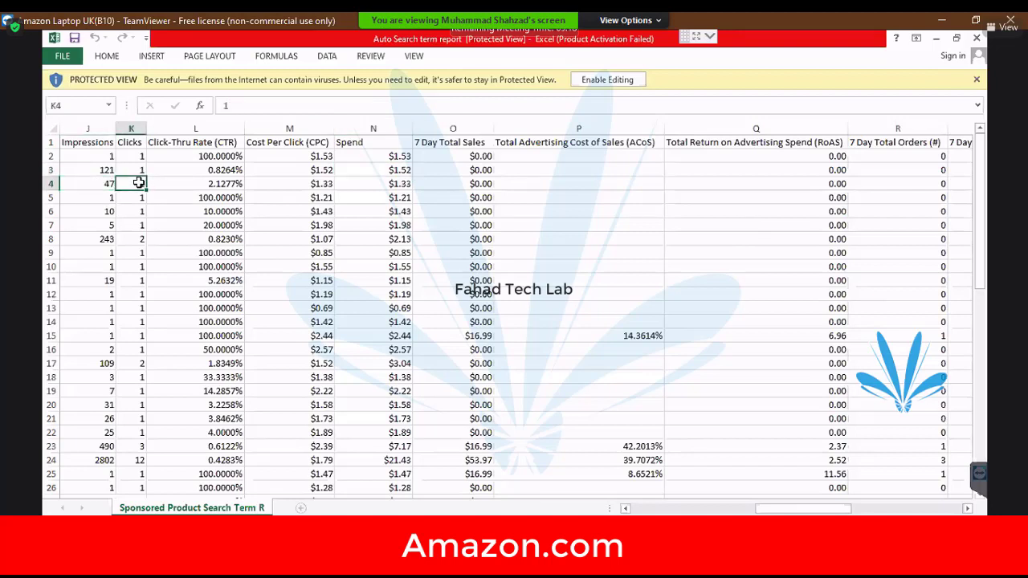
{"action": "left_click", "coordinate": [101, 198]}
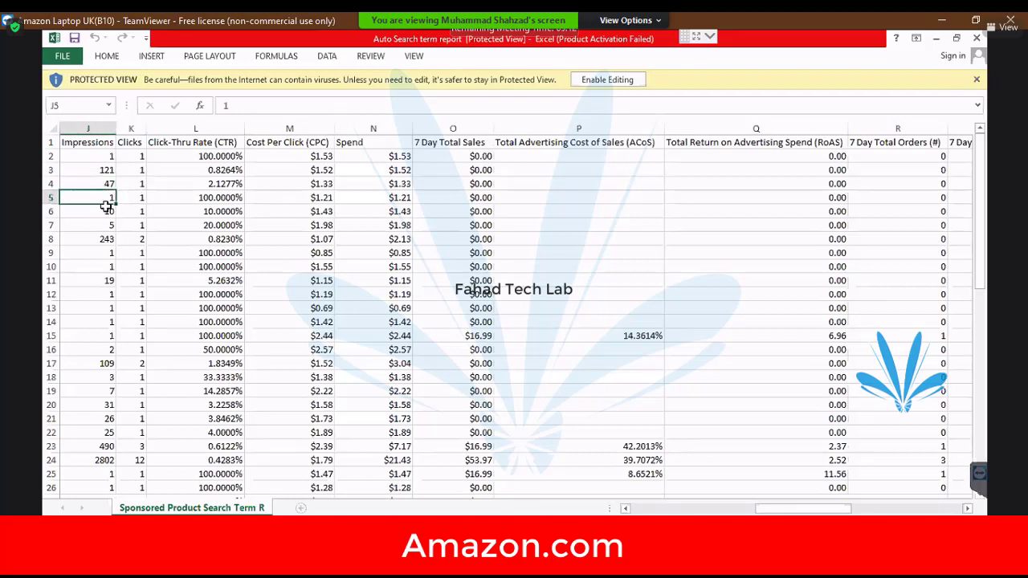
{"action": "left_click", "coordinate": [105, 208]}
{"action": "left_click", "coordinate": [140, 212]}
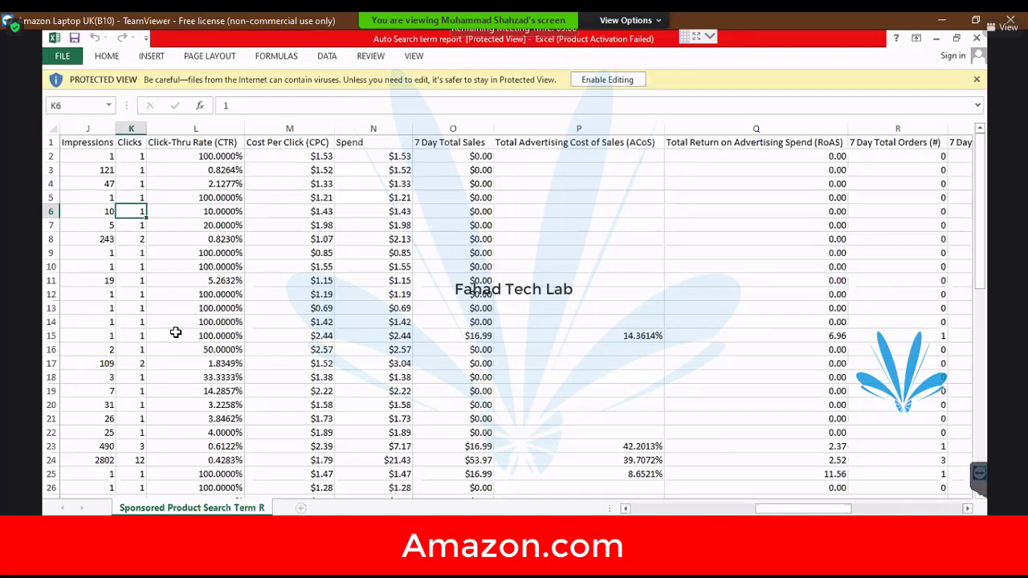
Step: Examine row 15 from impressions and clicks through CTR, CPC, spend and 7-day total sales to ACoS and RoAS
{"action": "left_click", "coordinate": [94, 338]}
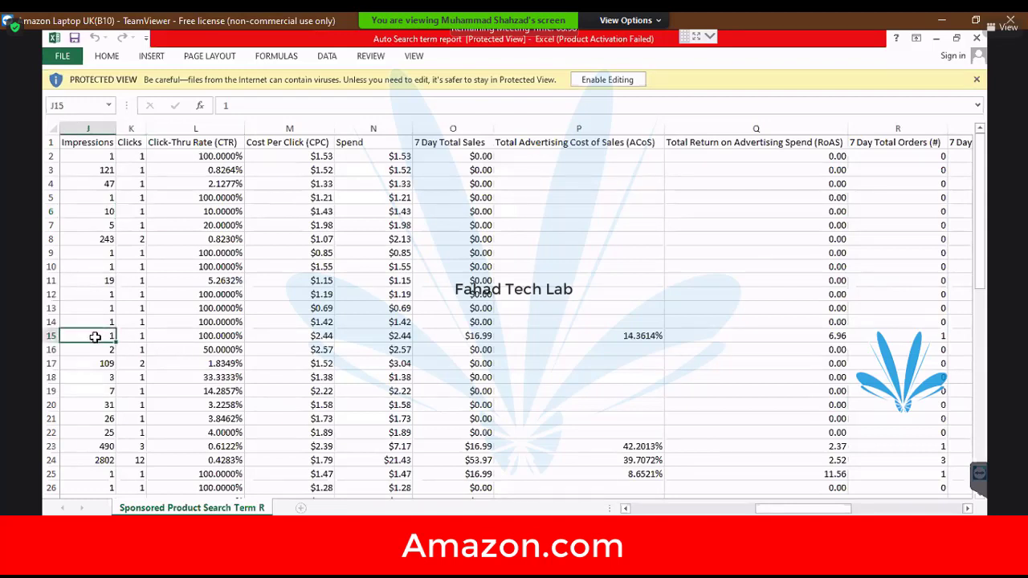
{"action": "key", "text": "Right"}
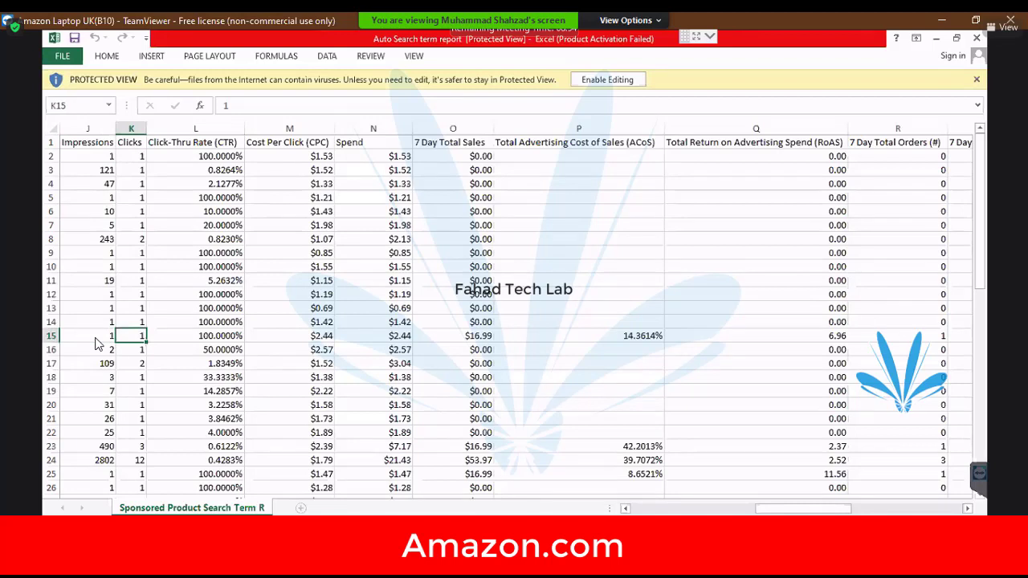
{"action": "key", "text": "Right"}
{"action": "key", "text": "Right"}
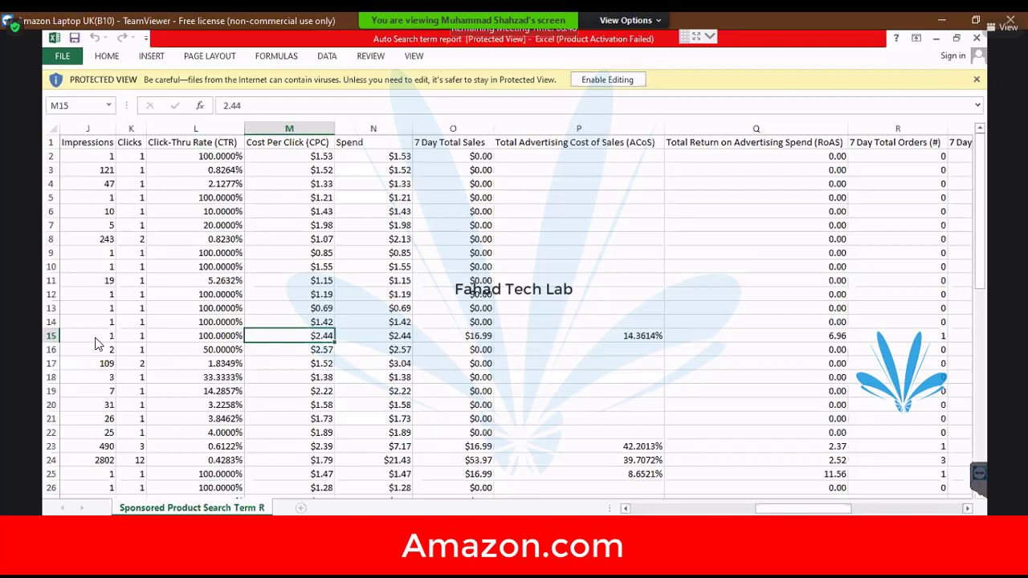
{"action": "key", "text": "Right"}
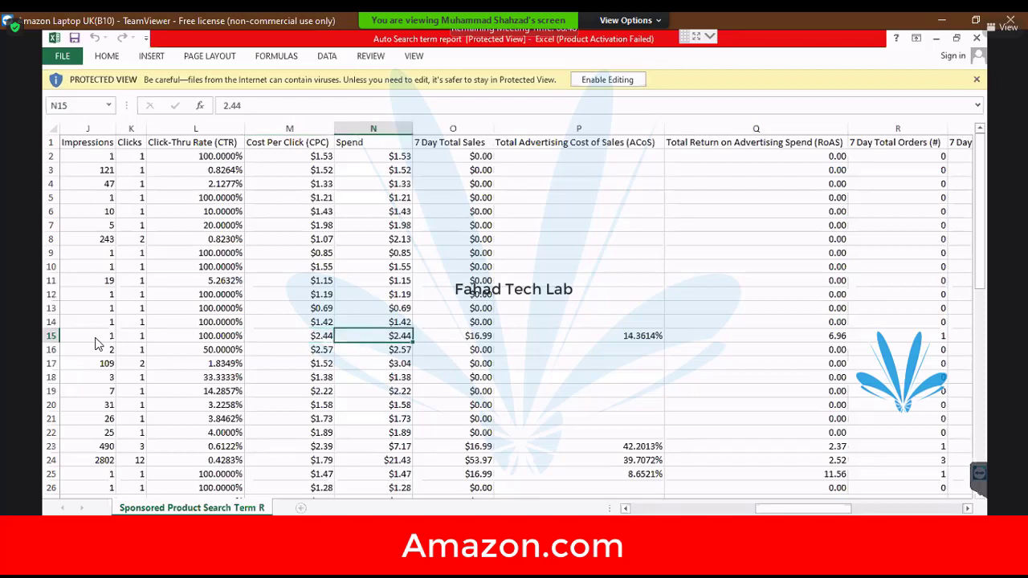
{"action": "key", "text": "Right"}
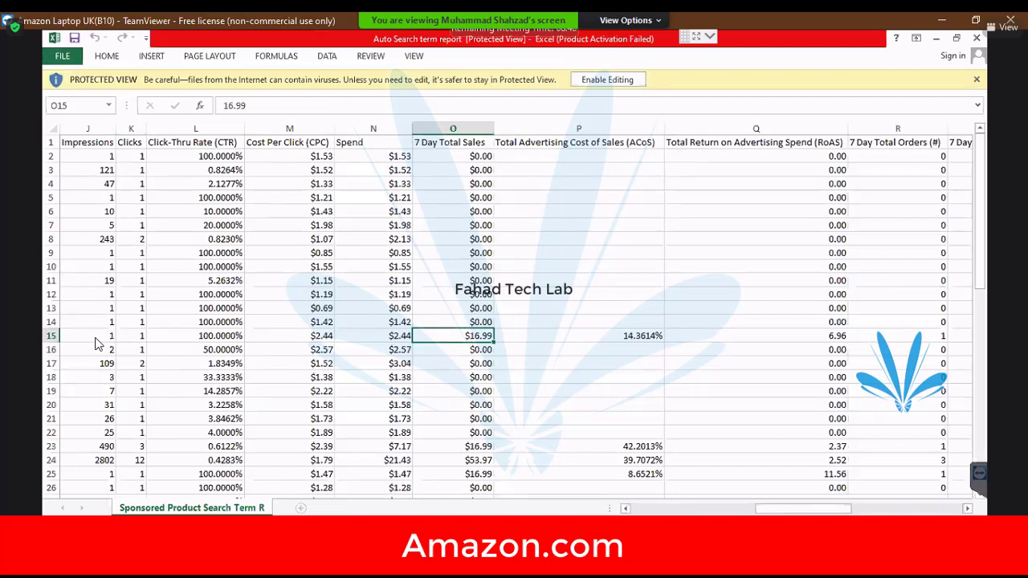
{"action": "key", "text": "Right"}
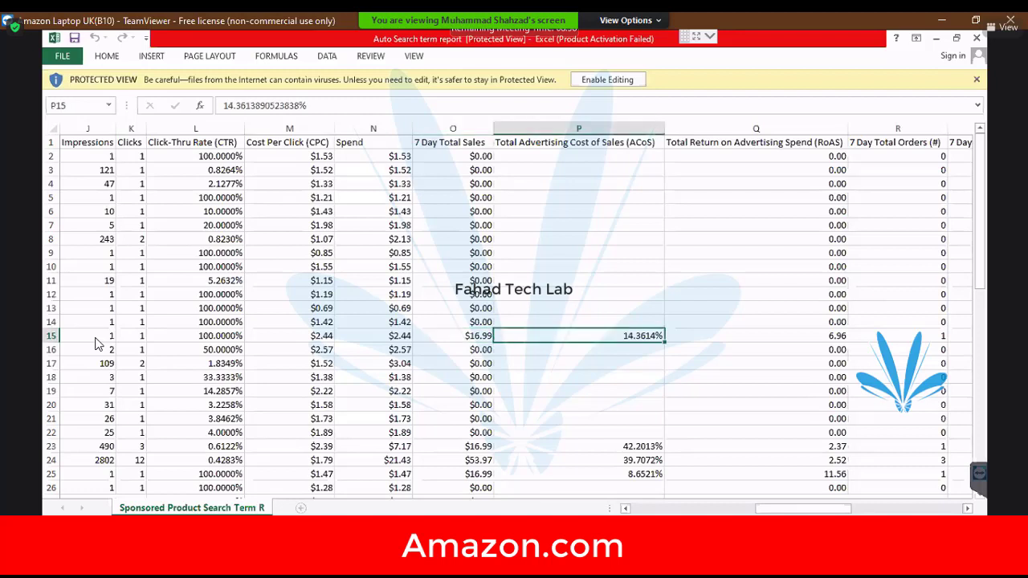
{"action": "key", "text": "Right"}
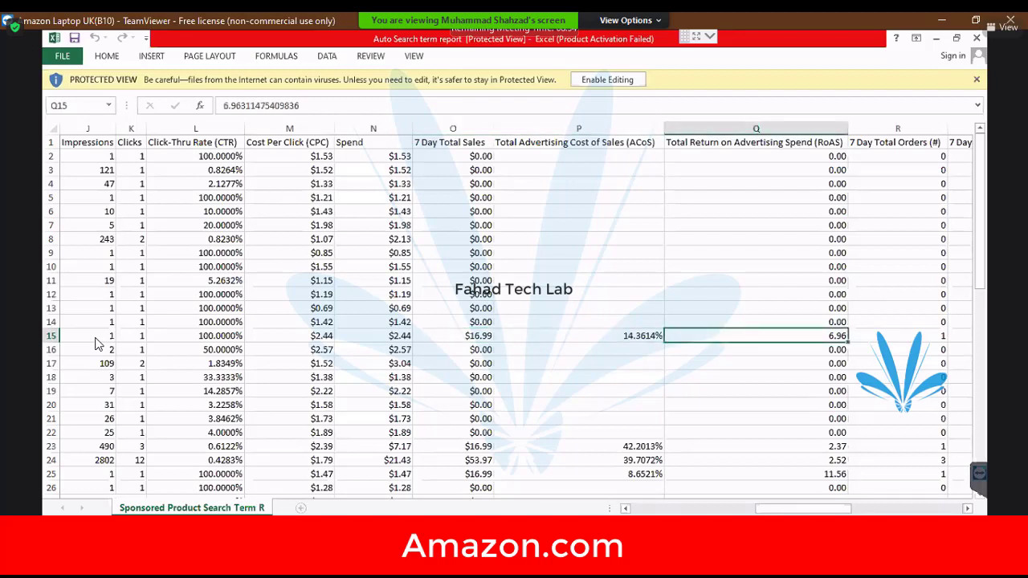
Step: Examine row 15's 7-day orders, units and conversion rate, continuing through advertised and other SKU units to advertised SKU sales
{"action": "key", "text": "Right"}
{"action": "key", "text": "Right"}
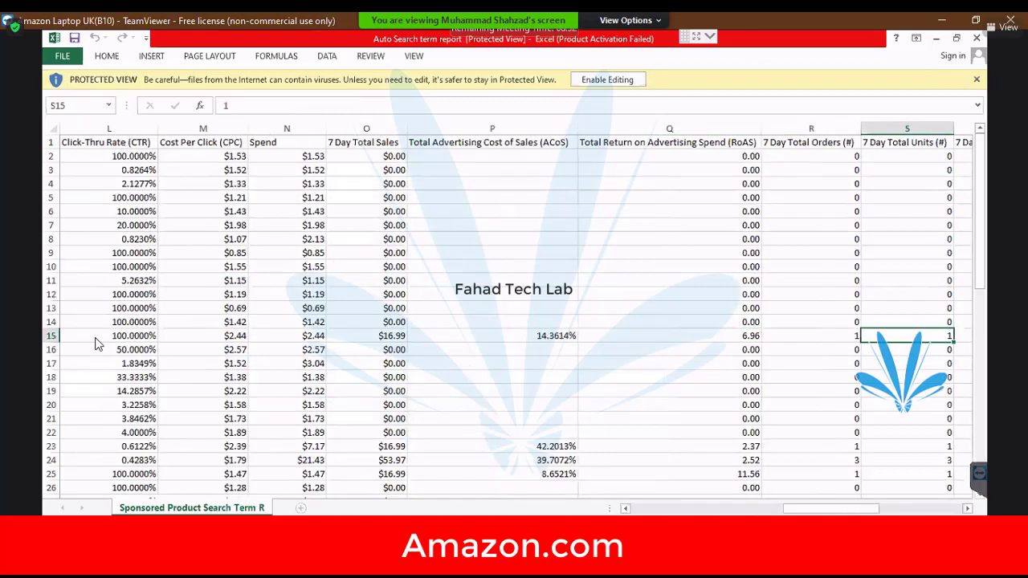
{"action": "key", "text": "Right"}
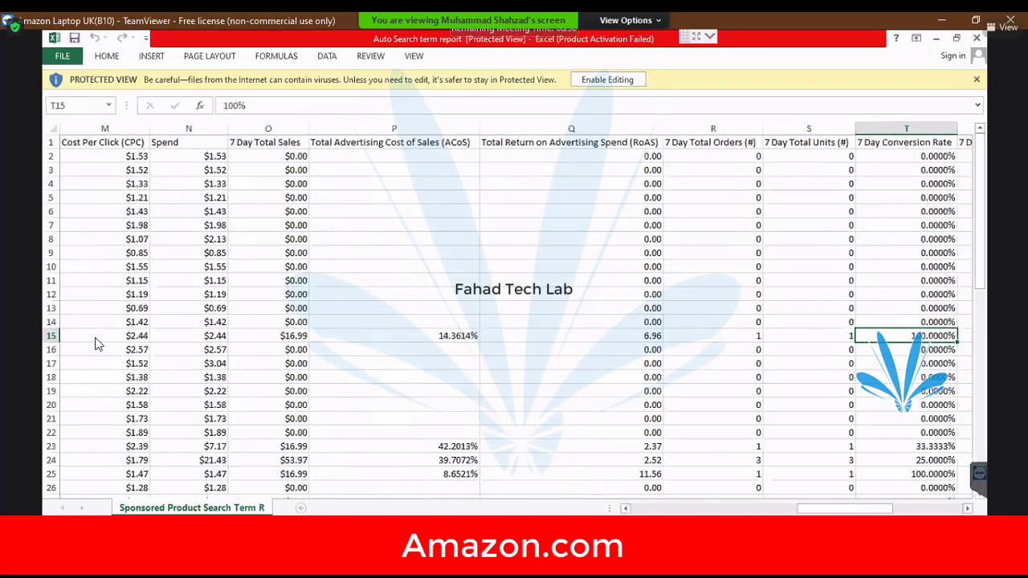
{"action": "key", "text": "Right"}
{"action": "key", "text": "Down"}
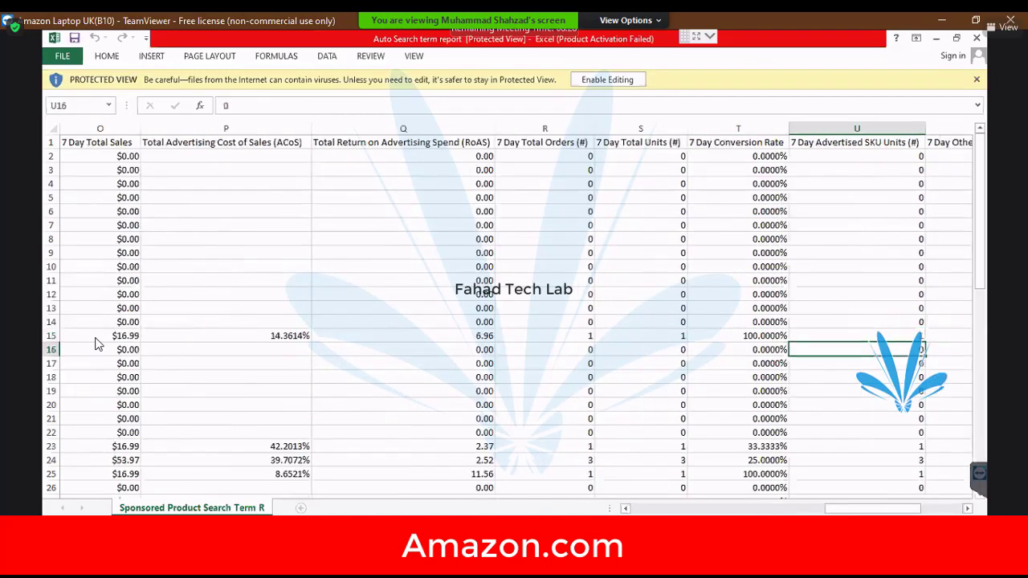
{"action": "key", "text": "Up"}
{"action": "key", "text": "Left"}
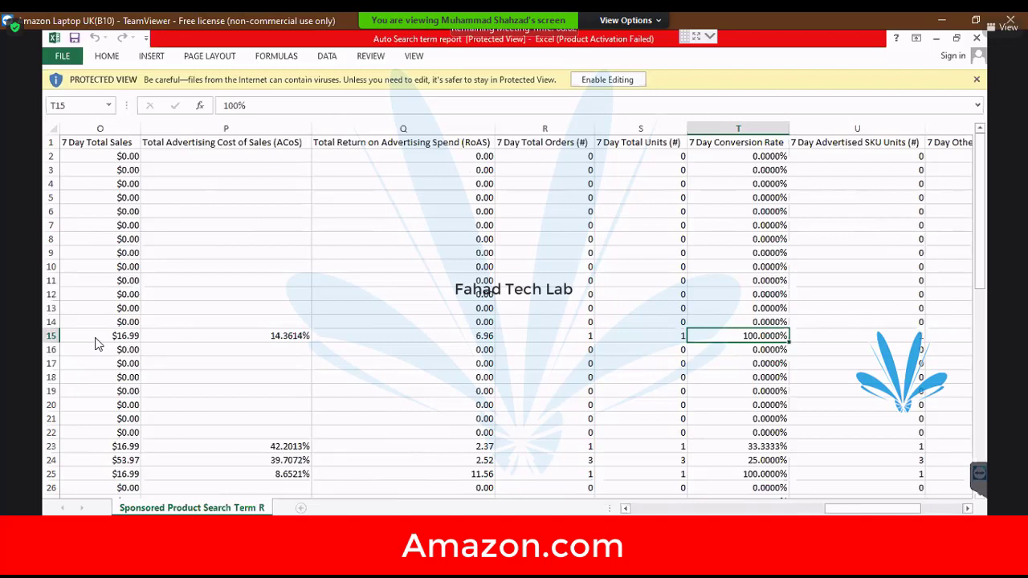
{"action": "key", "text": "Right"}
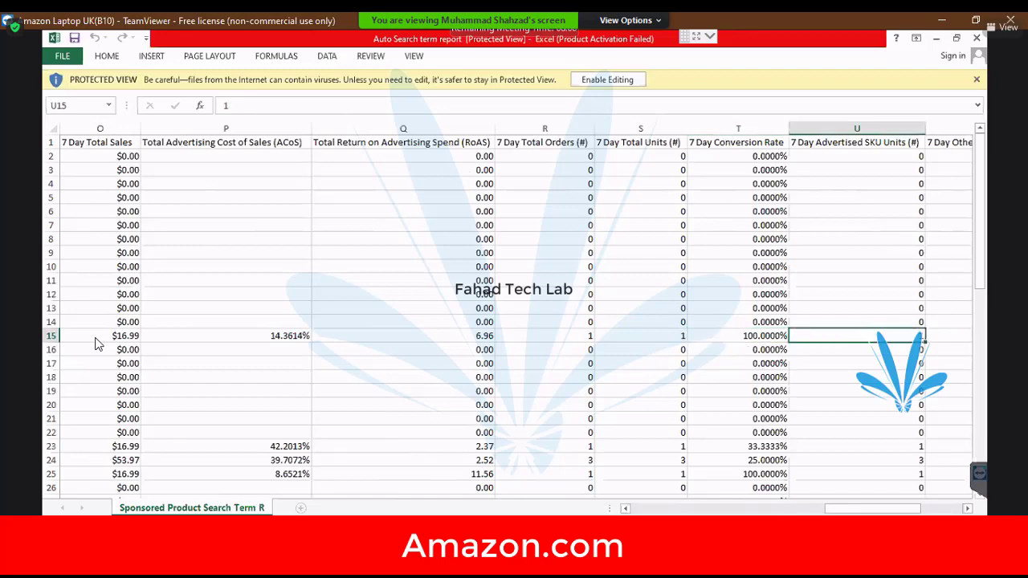
{"action": "key", "text": "Right"}
{"action": "key", "text": "Right"}
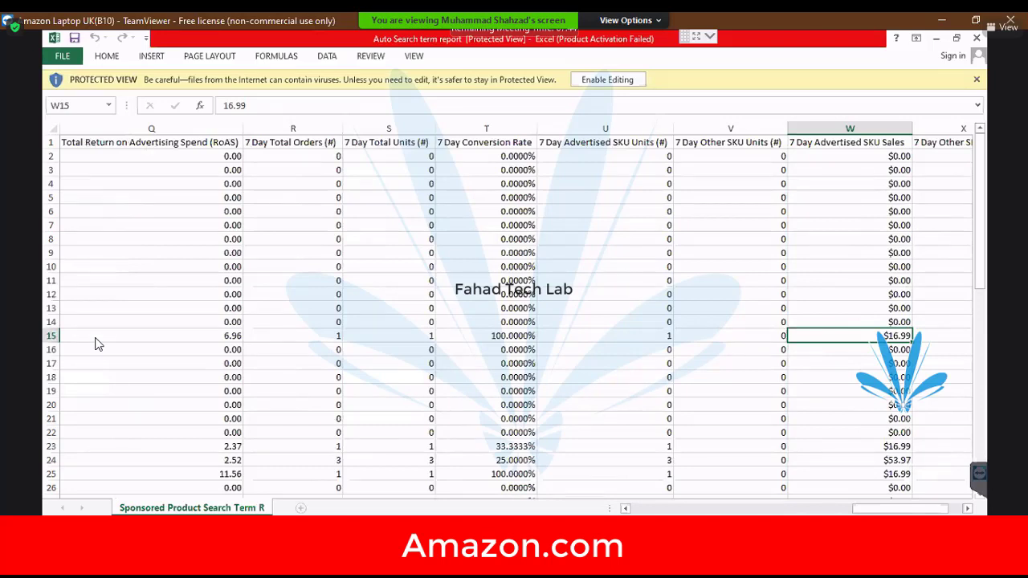
Step: Review row 15 backwards from advertised SKU sales through RoAS and ACoS to clicks and impressions
{"action": "key", "text": "Left"}
{"action": "key", "text": "Left"}
{"action": "key", "text": "Left"}
{"action": "key", "text": "Left"}
{"action": "key", "text": "Left"}
{"action": "key", "text": "Left"}
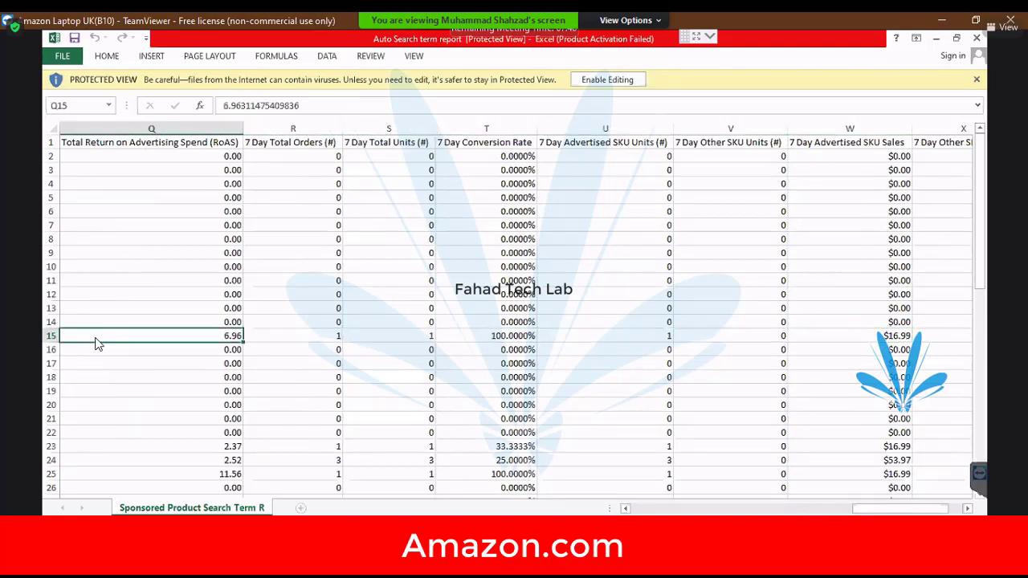
{"action": "key", "text": "Left"}
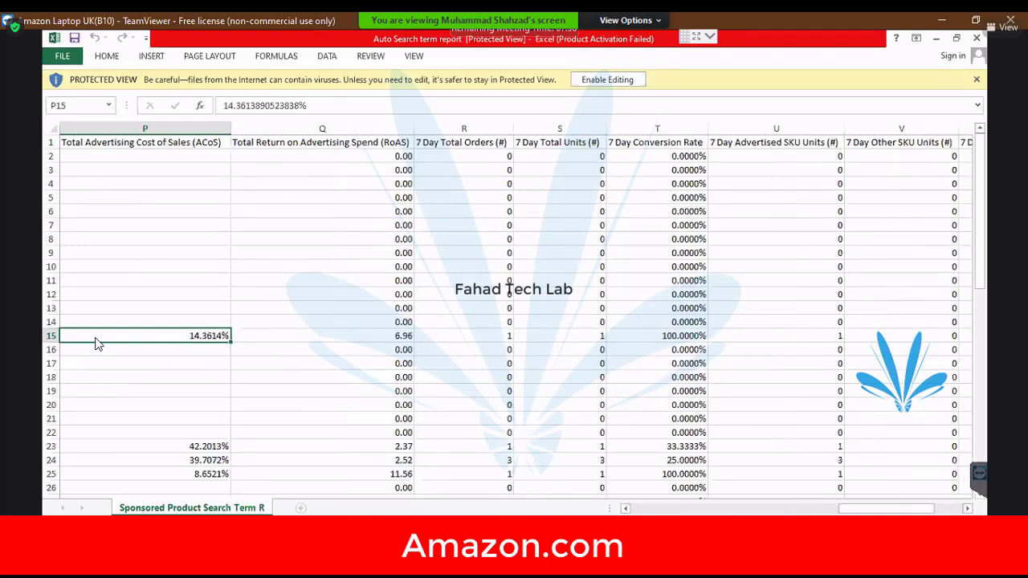
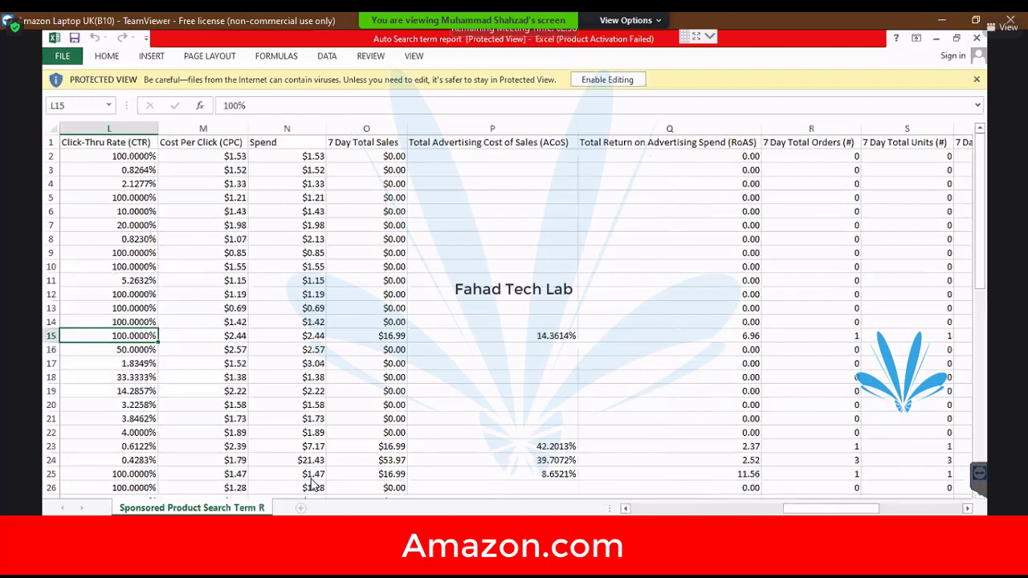
{"action": "key", "text": "Left"}
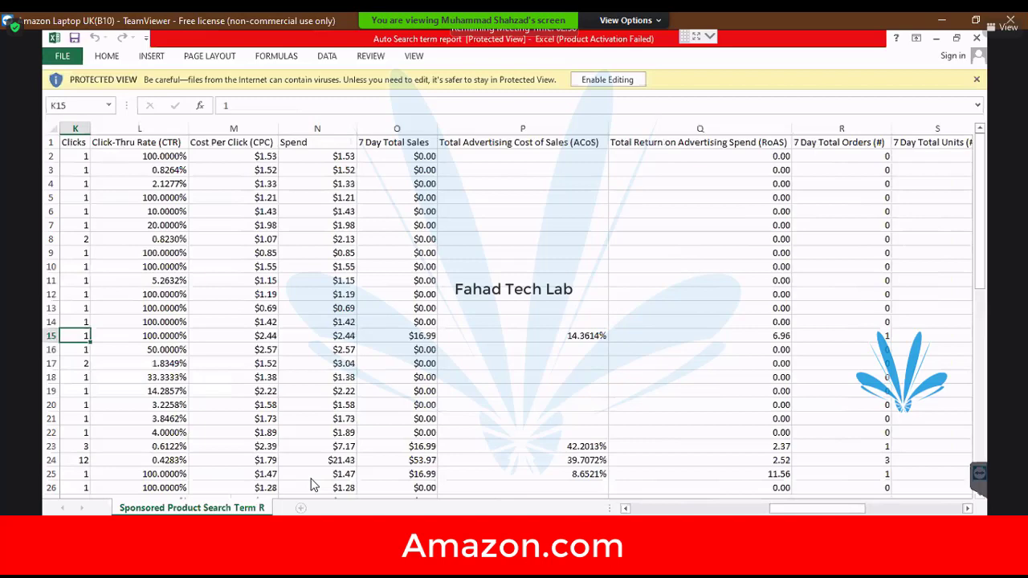
{"action": "key", "text": "Left"}
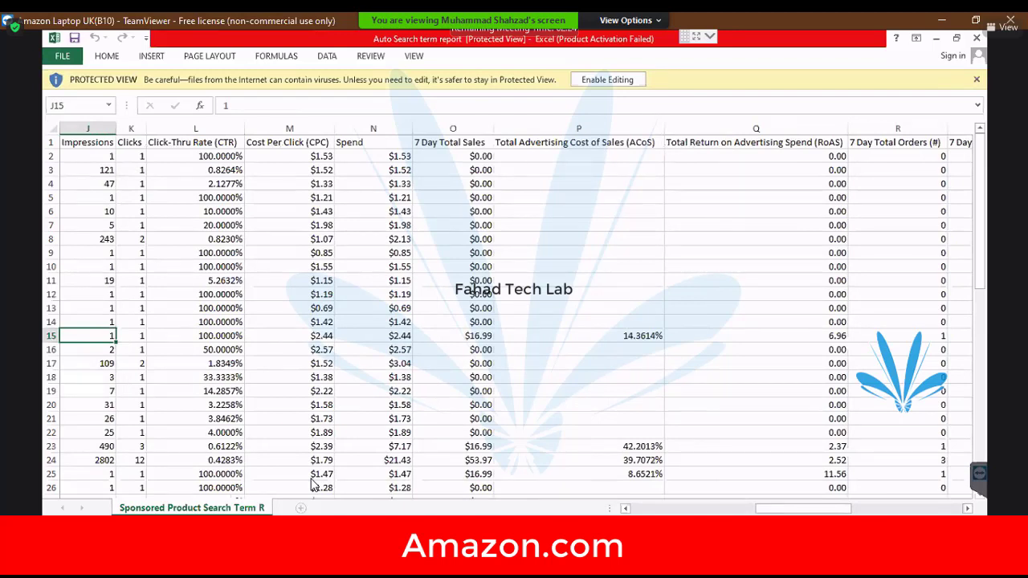
Step: Examine row 17 from impressions and clicks through click-through rate and cost per click to spend
{"action": "key", "text": "Down"}
{"action": "key", "text": "Down"}
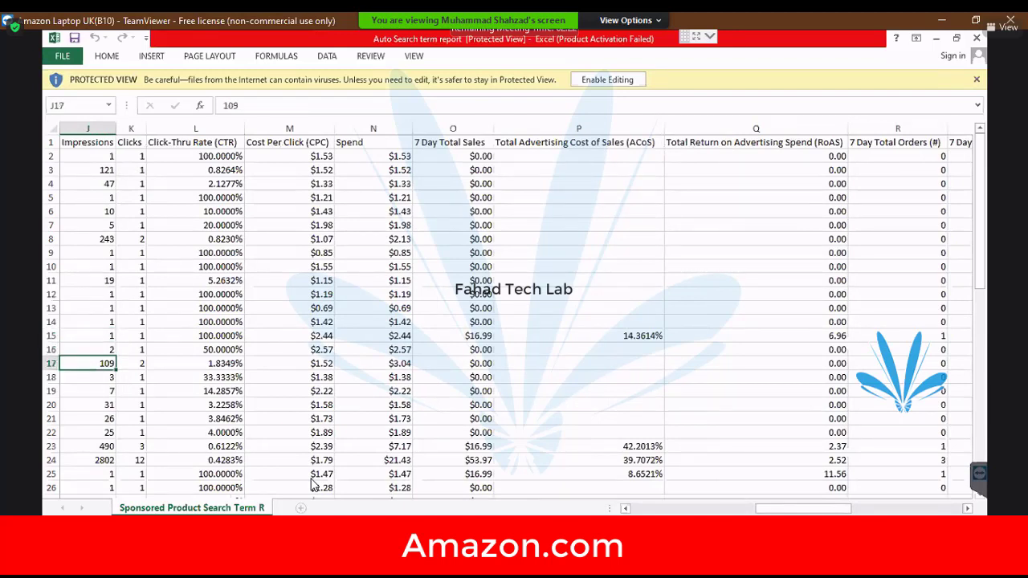
{"action": "key", "text": "Up"}
{"action": "key", "text": "Down"}
{"action": "key", "text": "Right"}
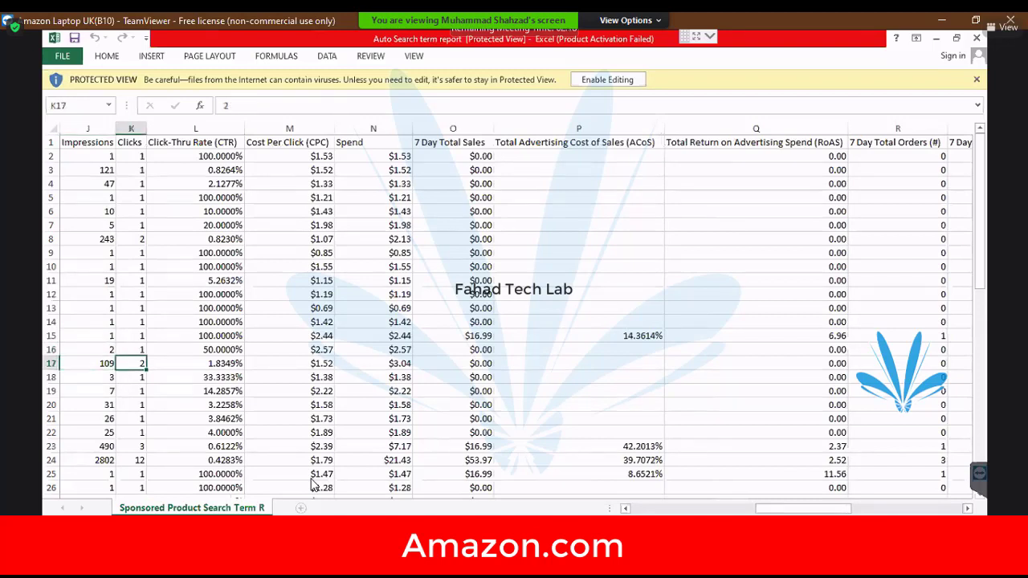
{"action": "key", "text": "Right"}
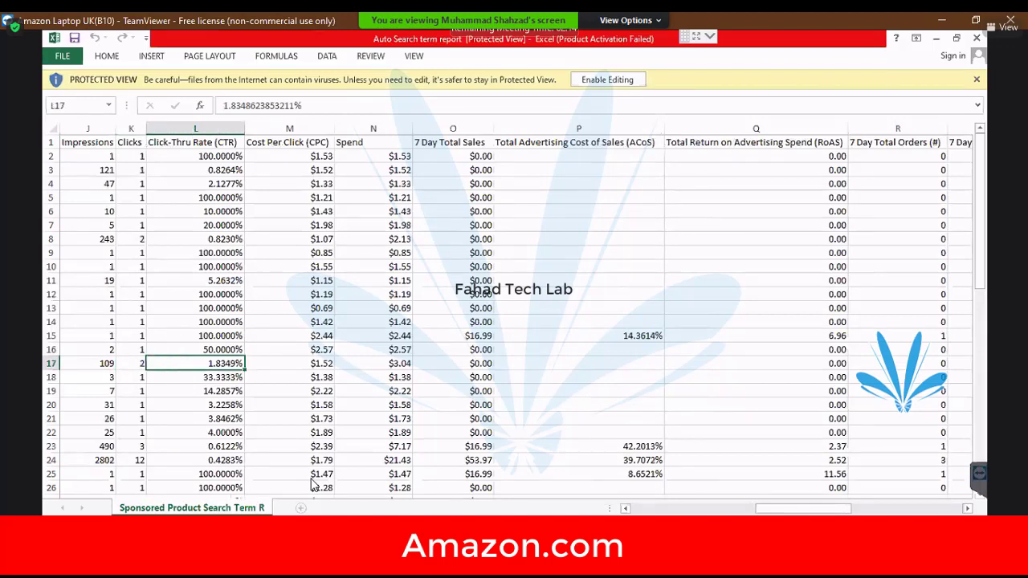
{"action": "key", "text": "Right"}
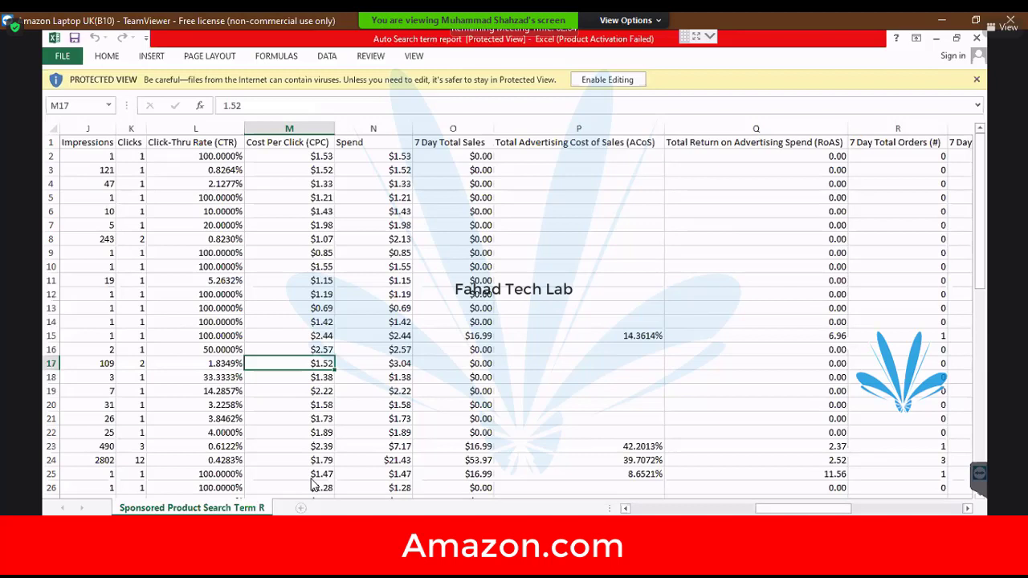
{"action": "key", "text": "Right"}
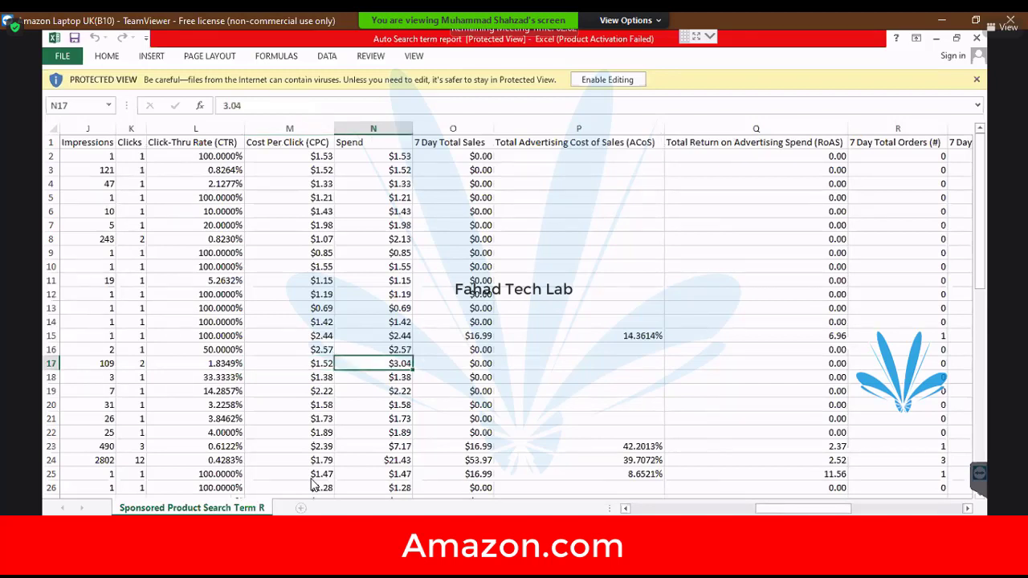
Step: Relate row 17's clicks and cost per click to its total spend
{"action": "key", "text": "Left"}
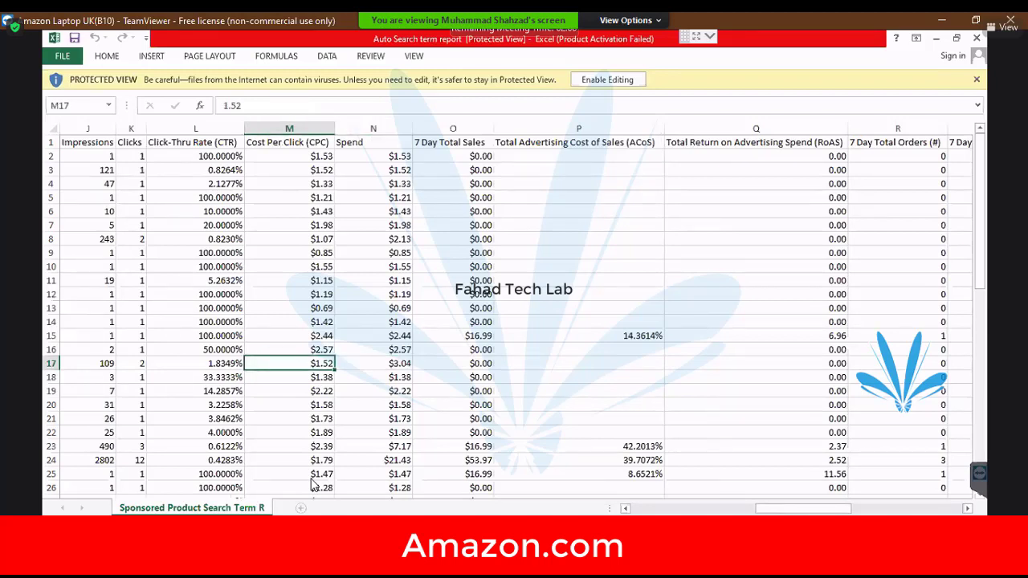
{"action": "key", "text": "Left"}
{"action": "key", "text": "Left"}
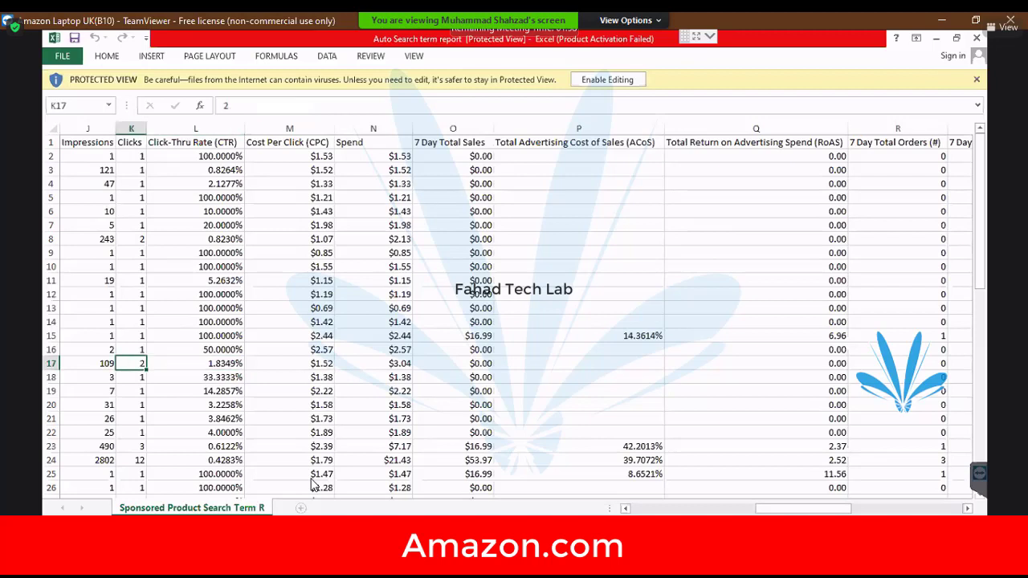
{"action": "key", "text": "Right"}
{"action": "key", "text": "Right"}
{"action": "key", "text": "Right"}
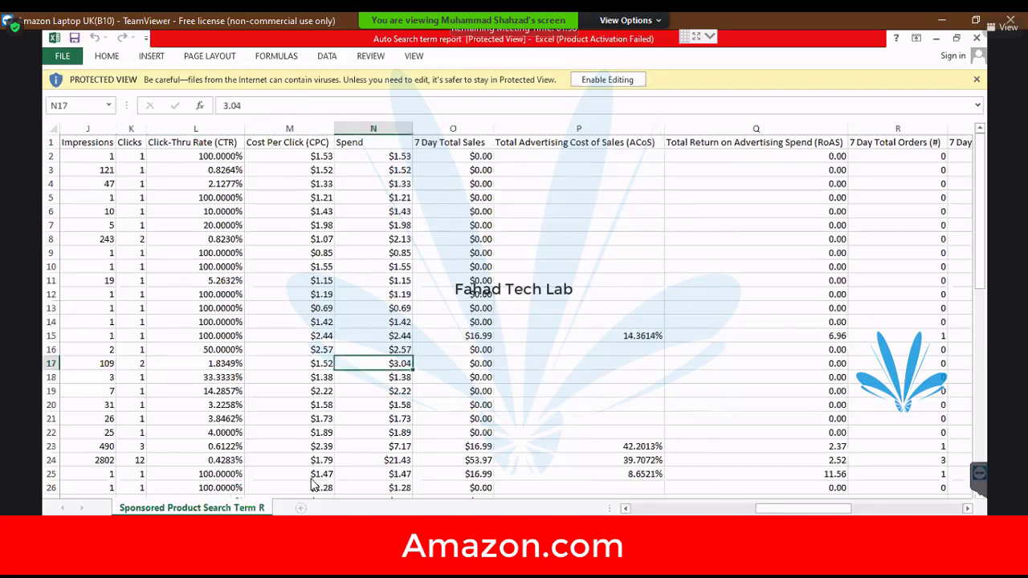
Step: Check the 7-day total sales in row 17 against the row's spend
{"action": "key", "text": "Right"}
{"action": "key", "text": "Right"}
{"action": "key", "text": "Right"}
{"action": "key", "text": "Right"}
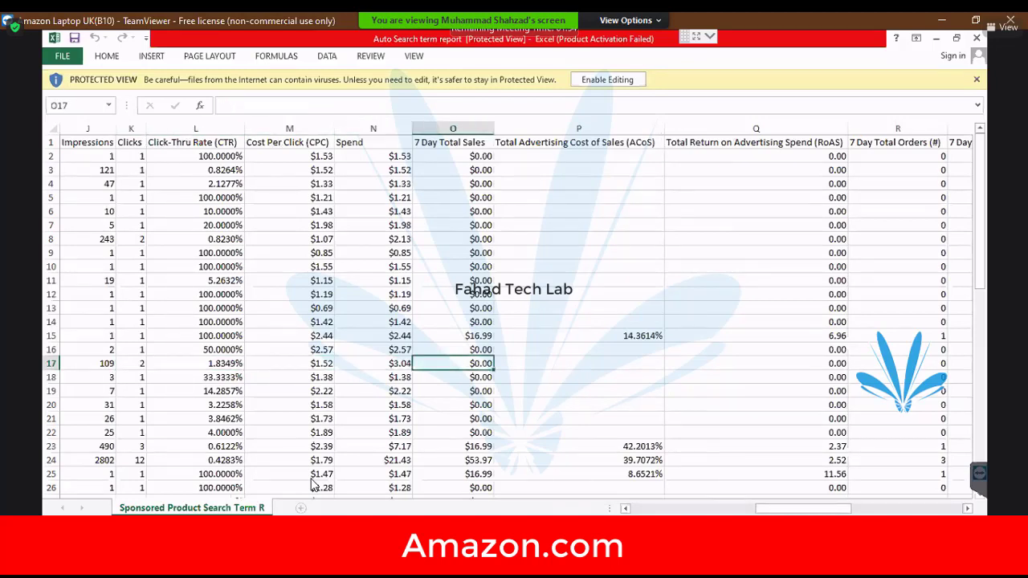
{"action": "key", "text": "Left"}
{"action": "key", "text": "Left"}
{"action": "key", "text": "Left"}
{"action": "key", "text": "Left"}
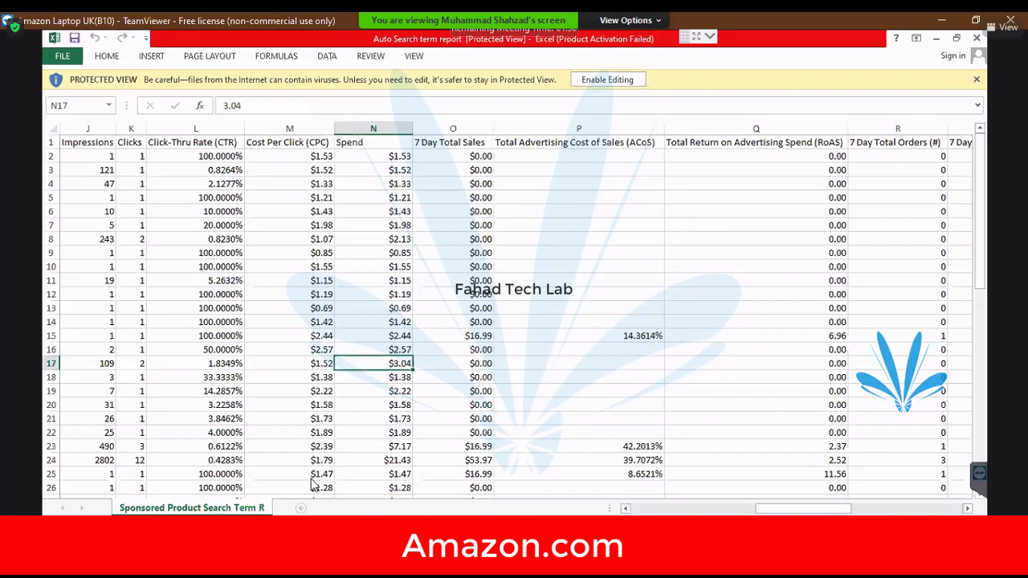
Step: Compare click-through rates in rows 18 to 21, relating row 18's rate to its clicks and impressions
{"action": "key", "text": "Down"}
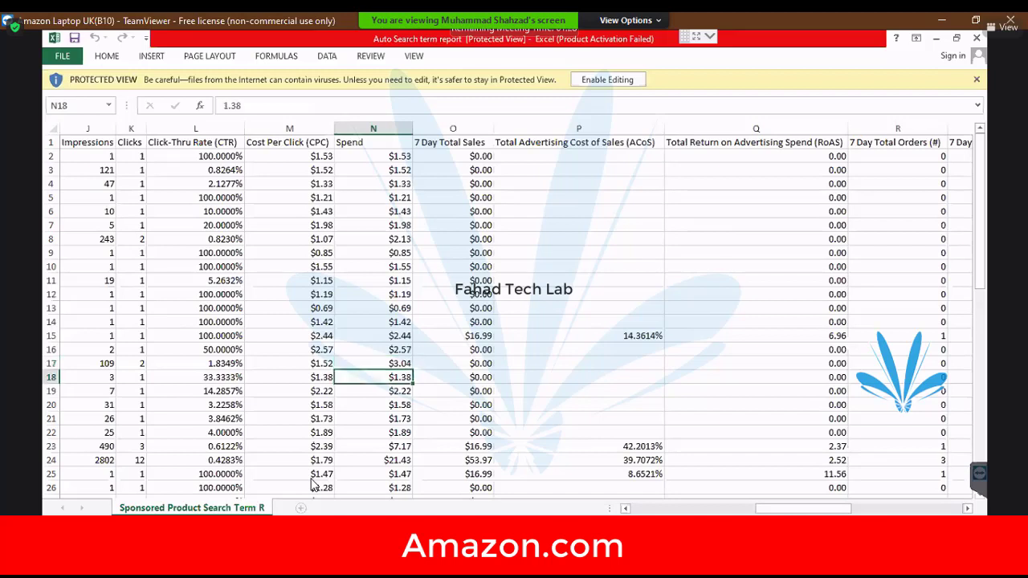
{"action": "key", "text": "Left"}
{"action": "key", "text": "Left"}
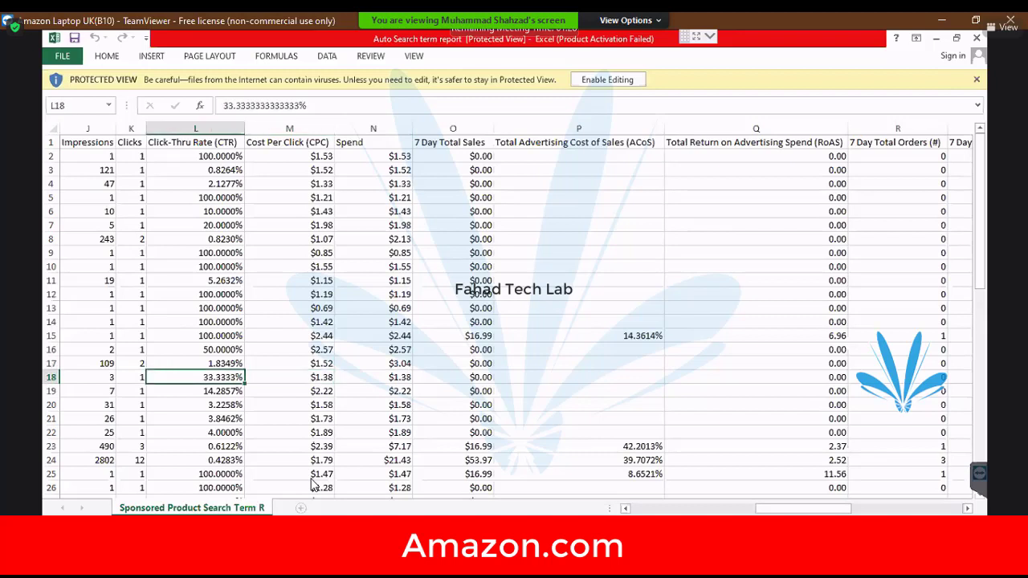
{"action": "key", "text": "Down"}
{"action": "key", "text": "Down"}
{"action": "key", "text": "Down"}
{"action": "key", "text": "Up"}
{"action": "key", "text": "Up"}
{"action": "key", "text": "Left"}
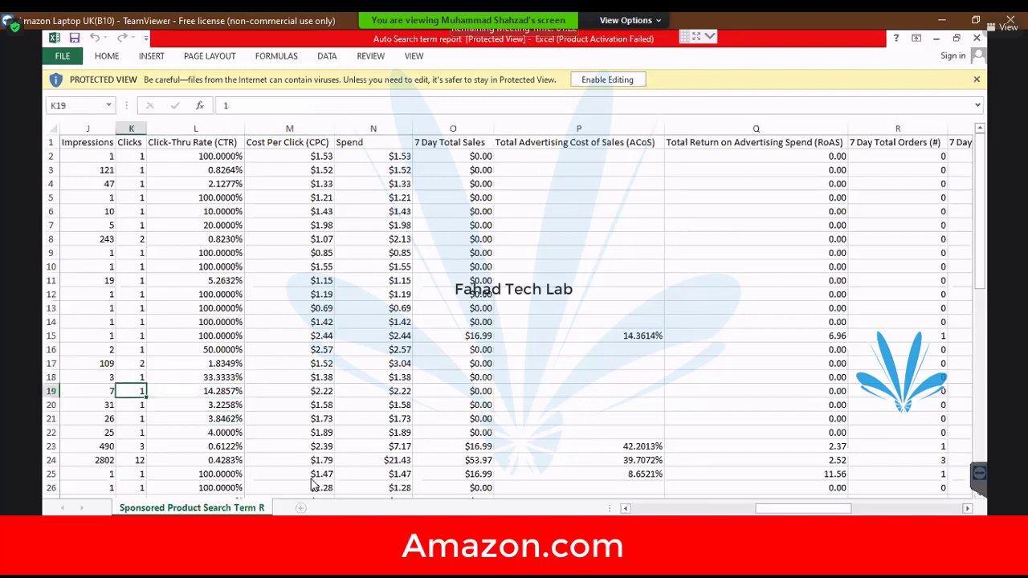
{"action": "key", "text": "Up"}
{"action": "key", "text": "Left"}
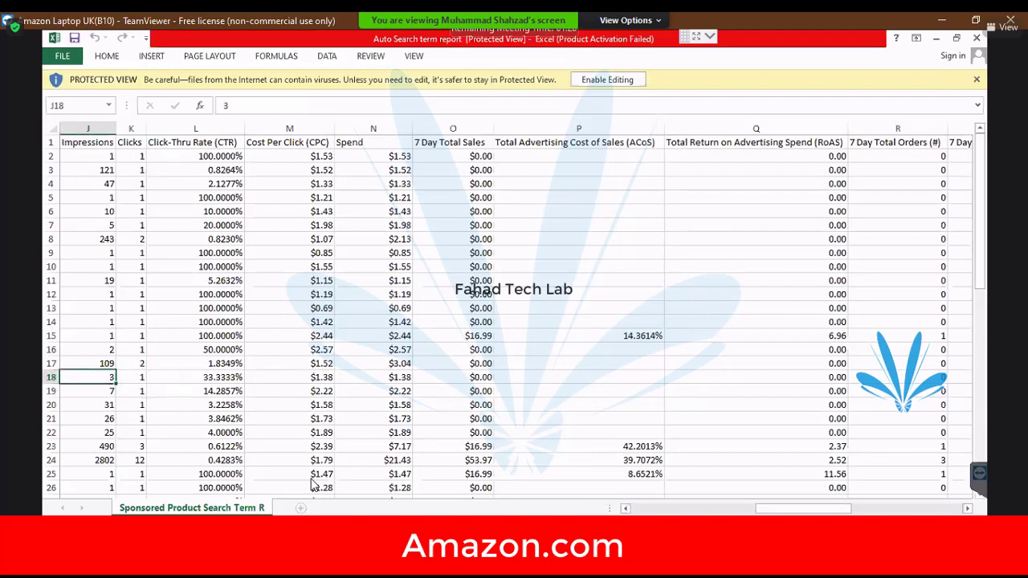
Step: Review the impressions from row 18 down to row 22 and check row 22's click-through rate
{"action": "key", "text": "Down"}
{"action": "key", "text": "Down"}
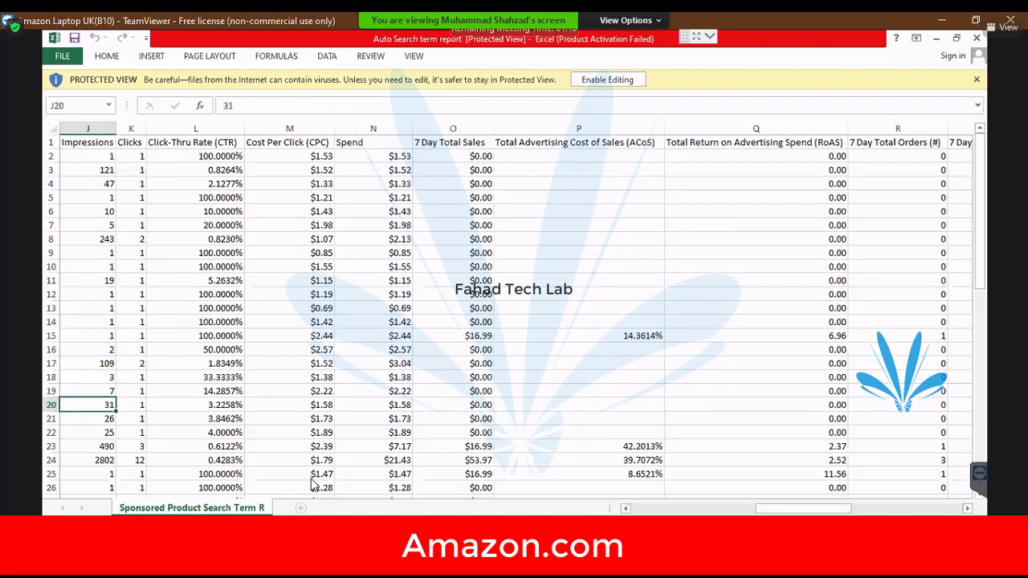
{"action": "key", "text": "Down"}
{"action": "key", "text": "Down"}
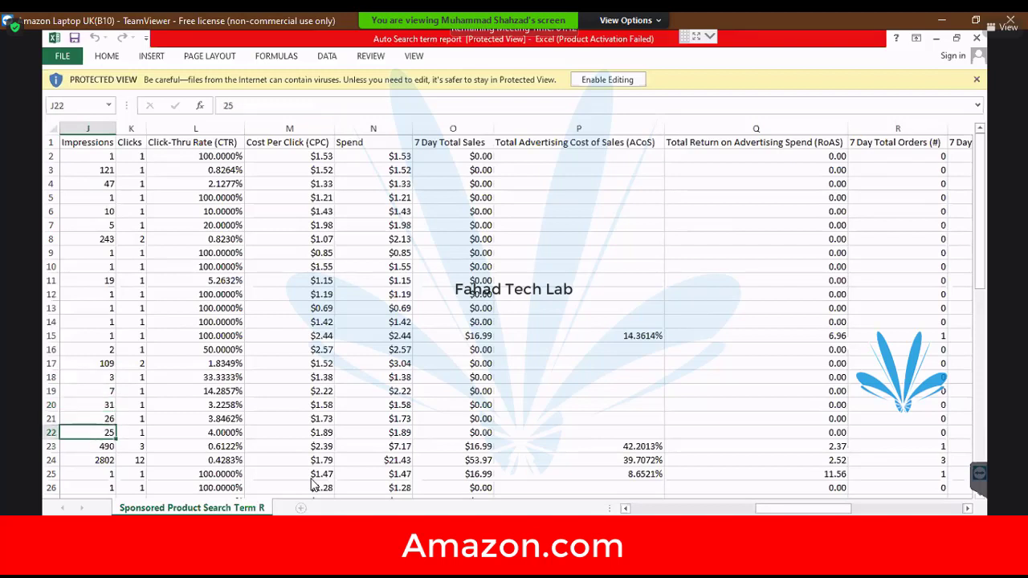
{"action": "key", "text": "Right"}
{"action": "key", "text": "Right"}
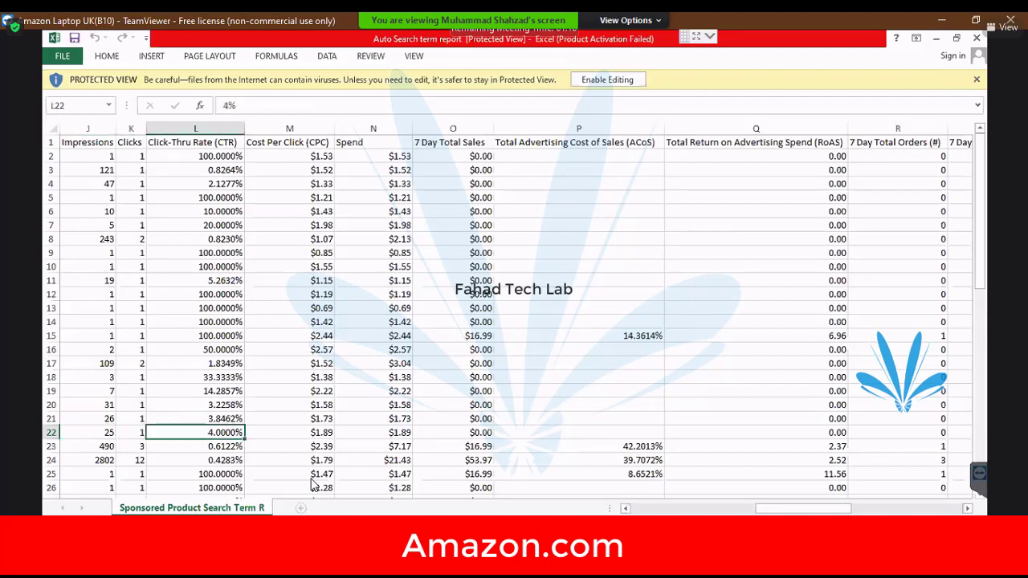
Step: Examine row 23 from impressions and clicks through click-through rate and cost per click to spend
{"action": "key", "text": "Down"}
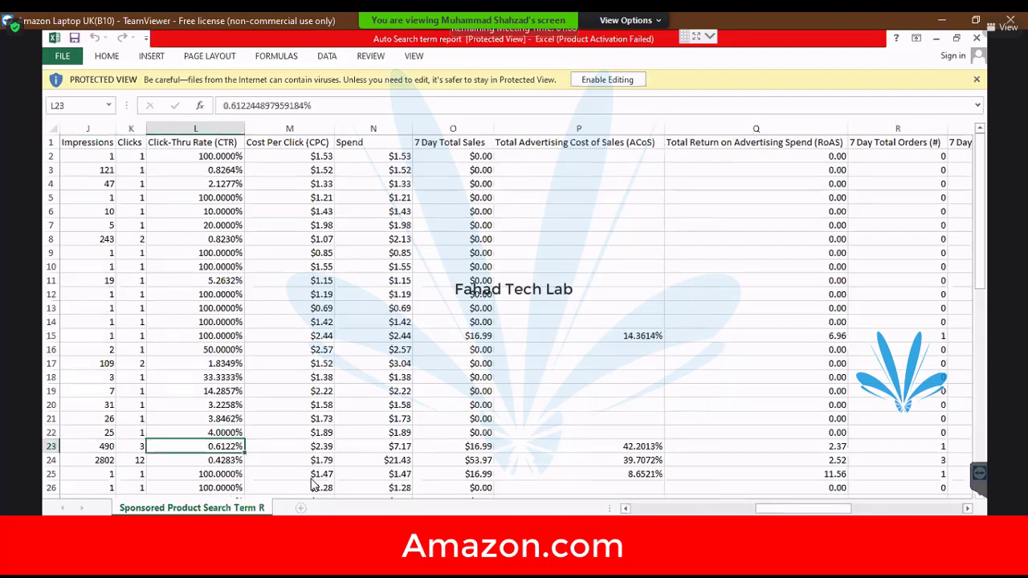
{"action": "key", "text": "Left"}
{"action": "key", "text": "Left"}
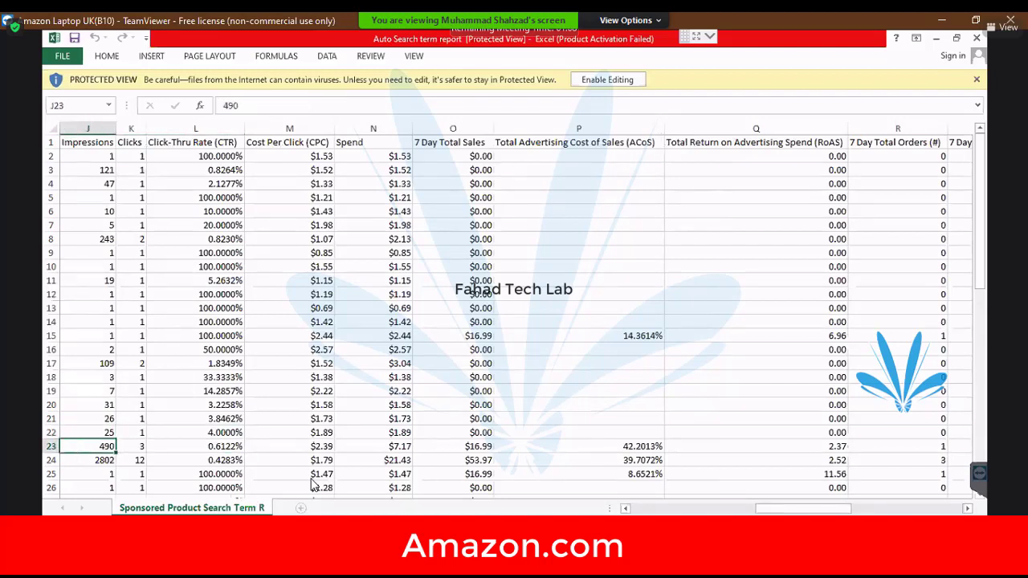
{"action": "key", "text": "Right"}
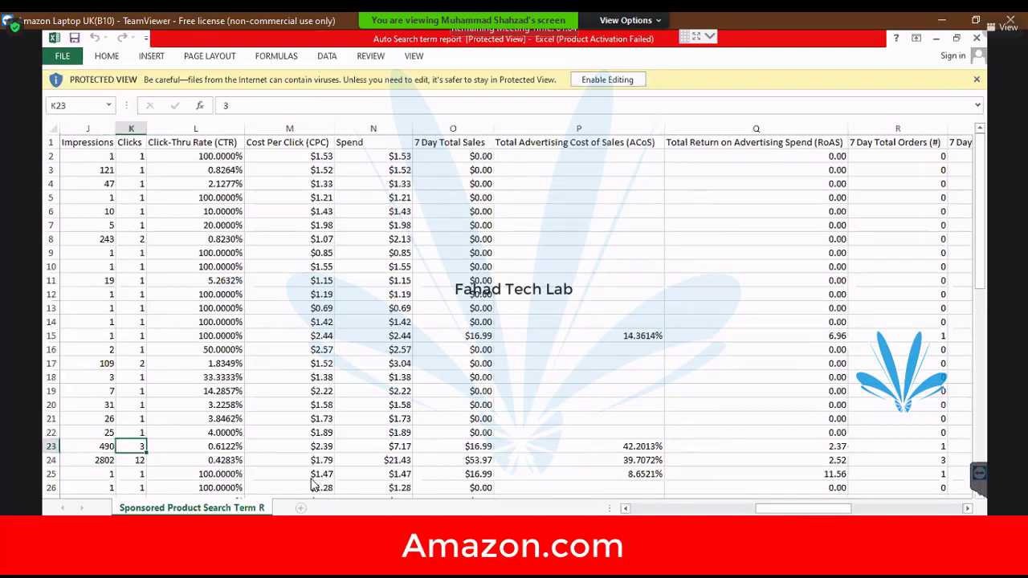
{"action": "key", "text": "Right"}
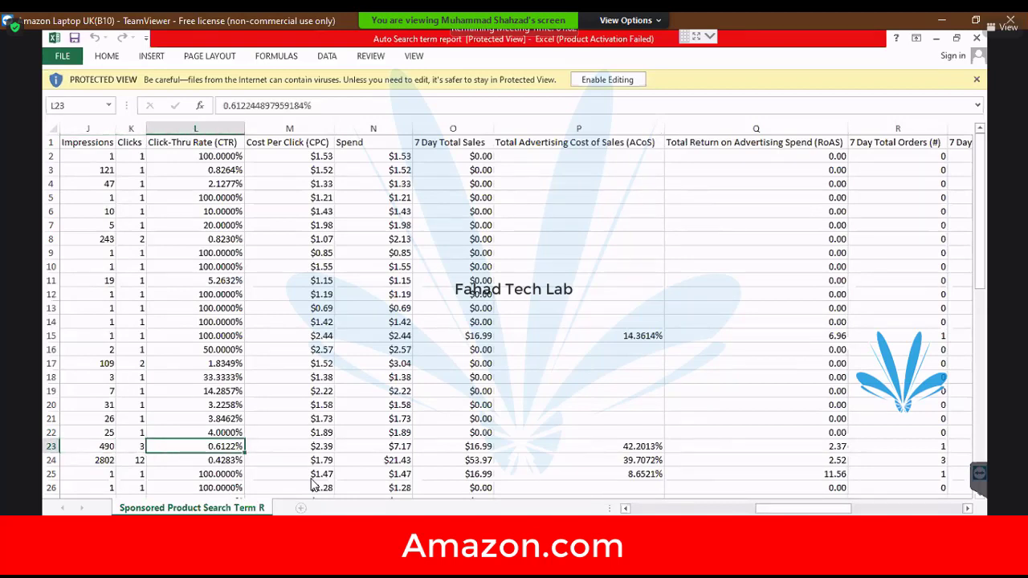
{"action": "key", "text": "Right"}
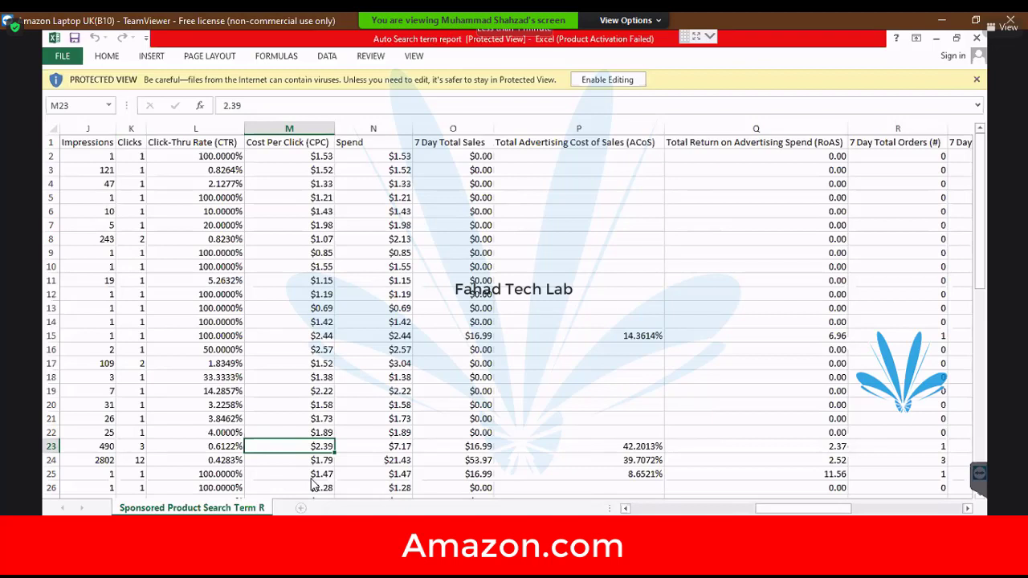
{"action": "key", "text": "Right"}
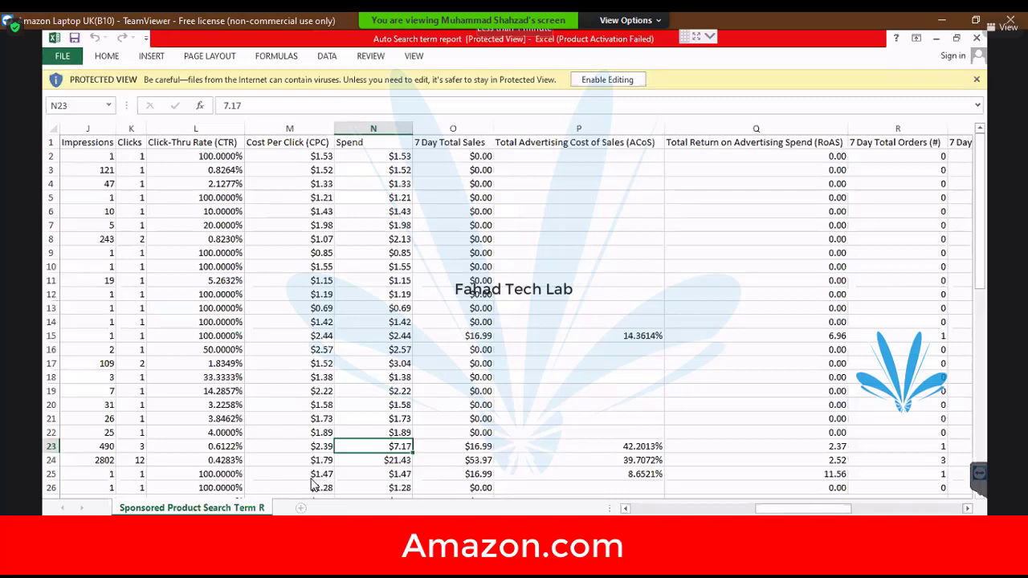
Step: Check row 23's 7-day total sales and ACoS against its spend and cost per click
{"action": "key", "text": "Right"}
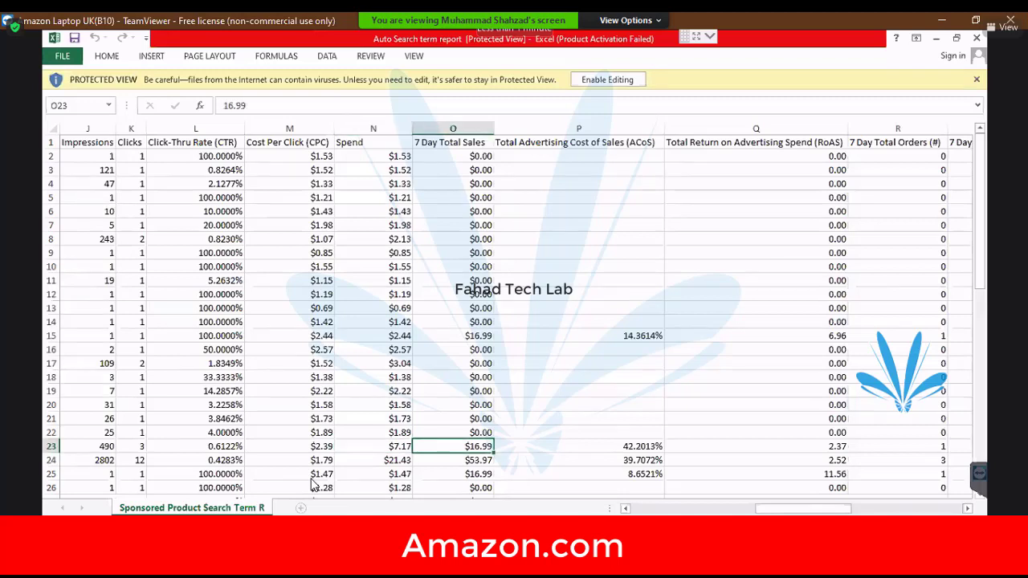
{"action": "key", "text": "Right"}
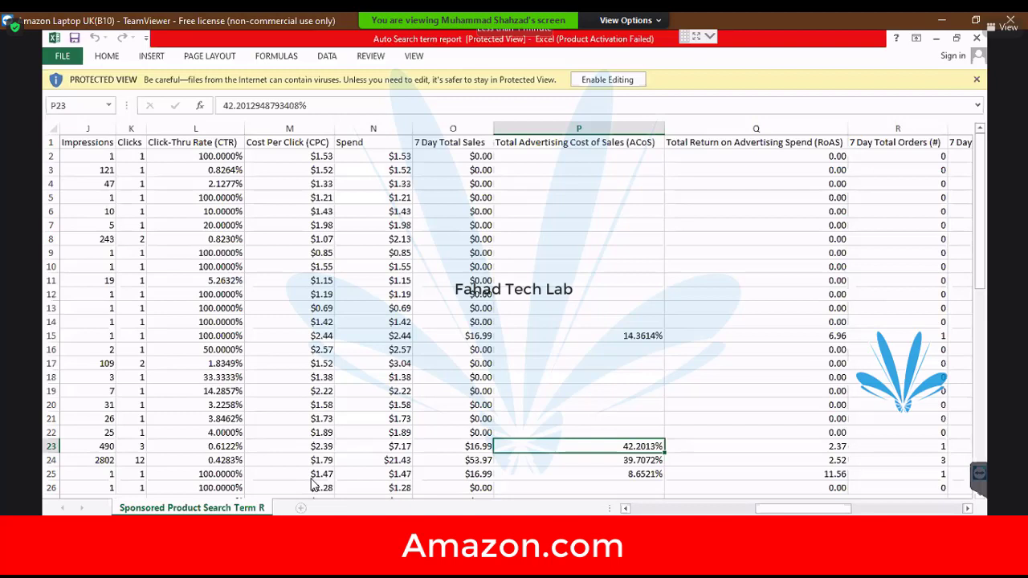
{"action": "key", "text": "Left"}
{"action": "key", "text": "Left"}
{"action": "key", "text": "Left"}
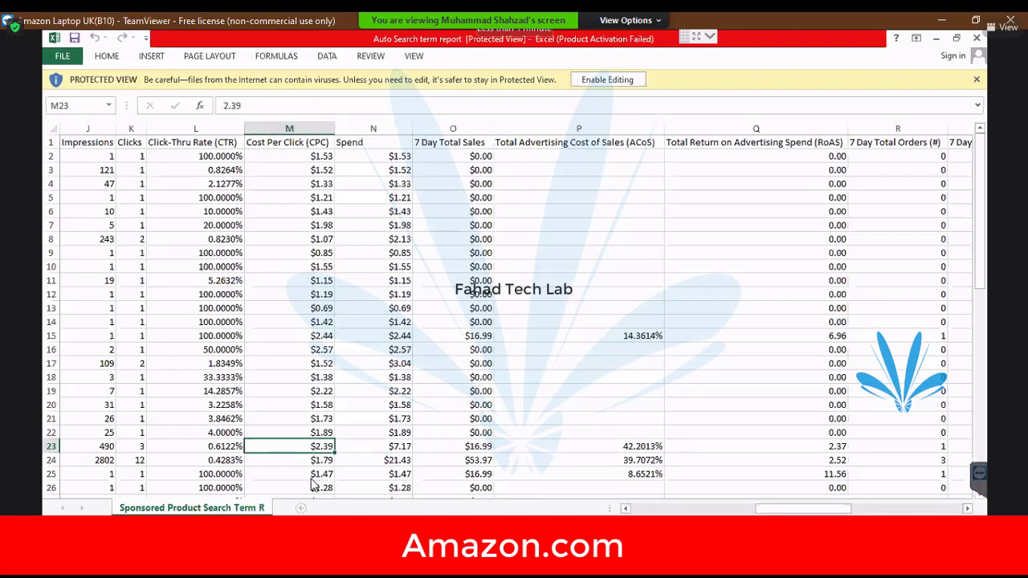
Step: Examine row 23's RoAS and compare it with the RoAS in row 24
{"action": "key", "text": "Right"}
{"action": "key", "text": "Right"}
{"action": "key", "text": "Right"}
{"action": "key", "text": "Right"}
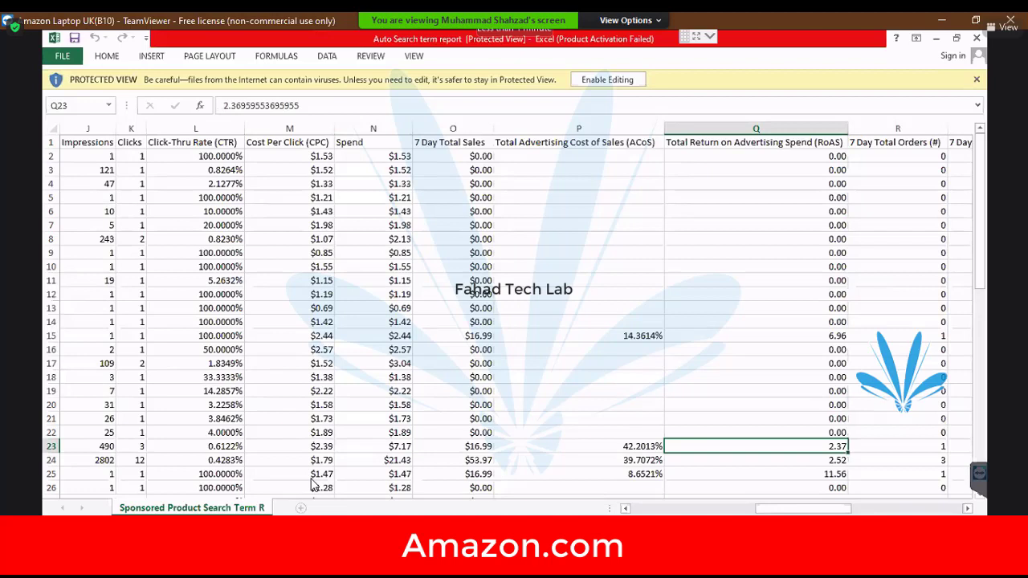
{"action": "key", "text": "Down"}
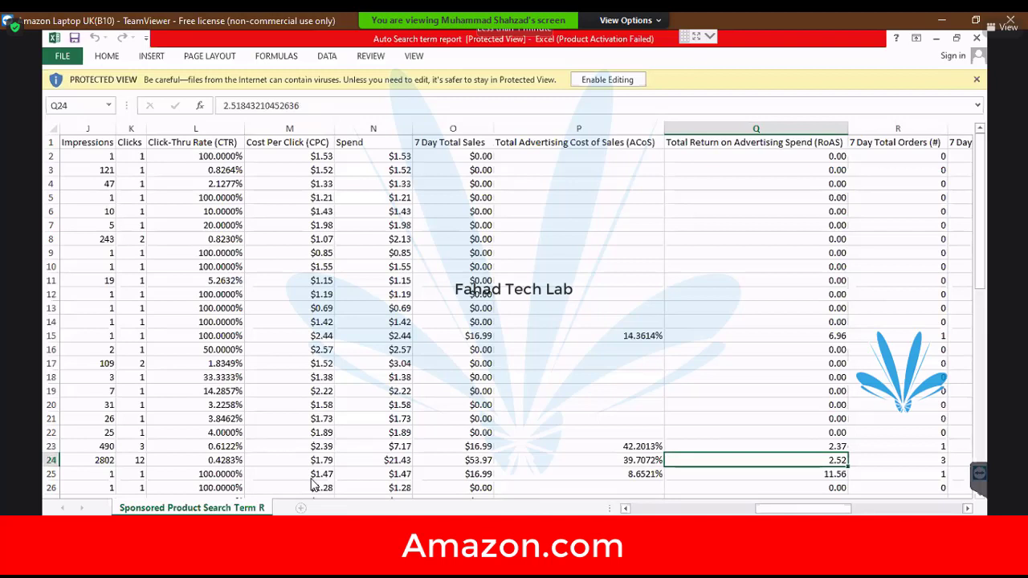
{"action": "key", "text": "Up"}
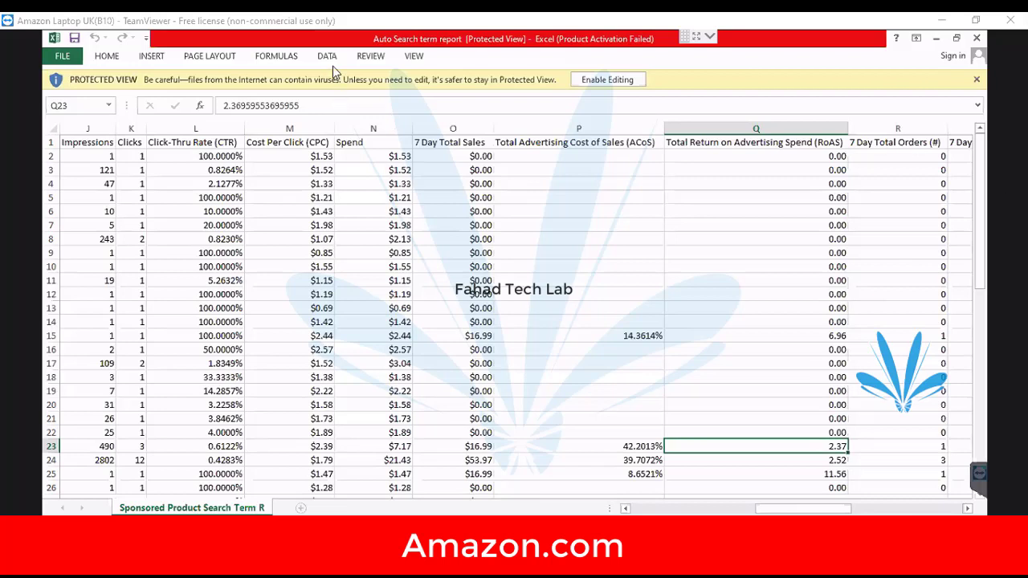
Step: Review the cost per click values upward from row 23 to row 13
{"action": "left_click", "coordinate": [331, 20]}
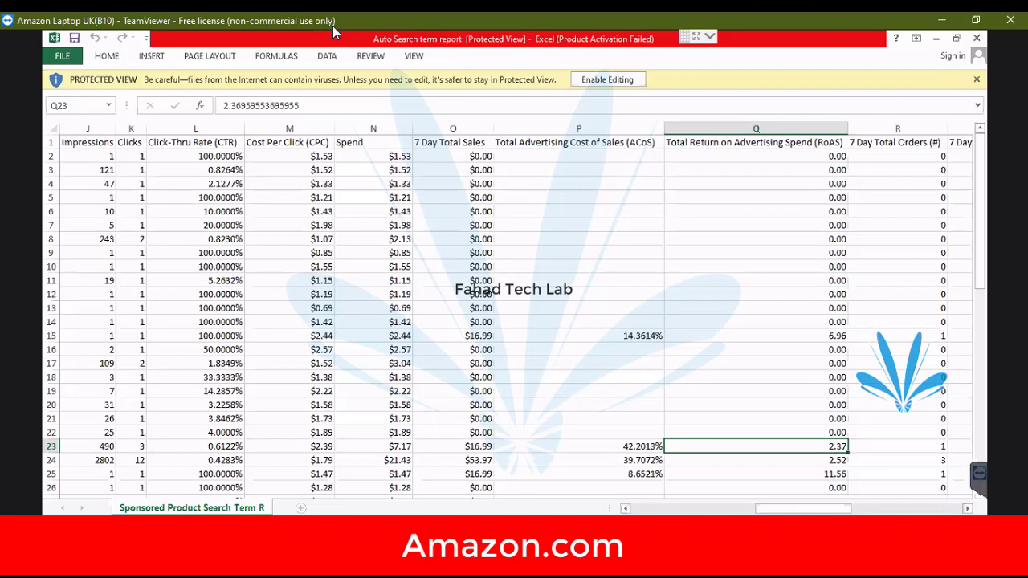
{"action": "key", "text": "Left"}
{"action": "key", "text": "Left"}
{"action": "key", "text": "Left"}
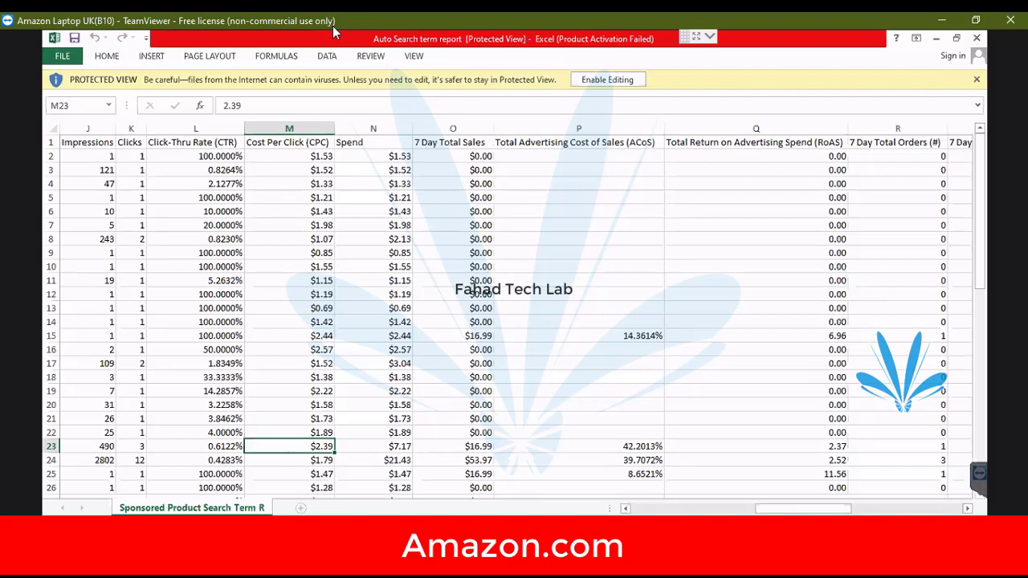
{"action": "key", "text": "Up"}
{"action": "key", "text": "Up"}
{"action": "key", "text": "Up"}
{"action": "key", "text": "Up"}
{"action": "key", "text": "Up"}
{"action": "key", "text": "Up"}
{"action": "key", "text": "Up"}
{"action": "key", "text": "Up"}
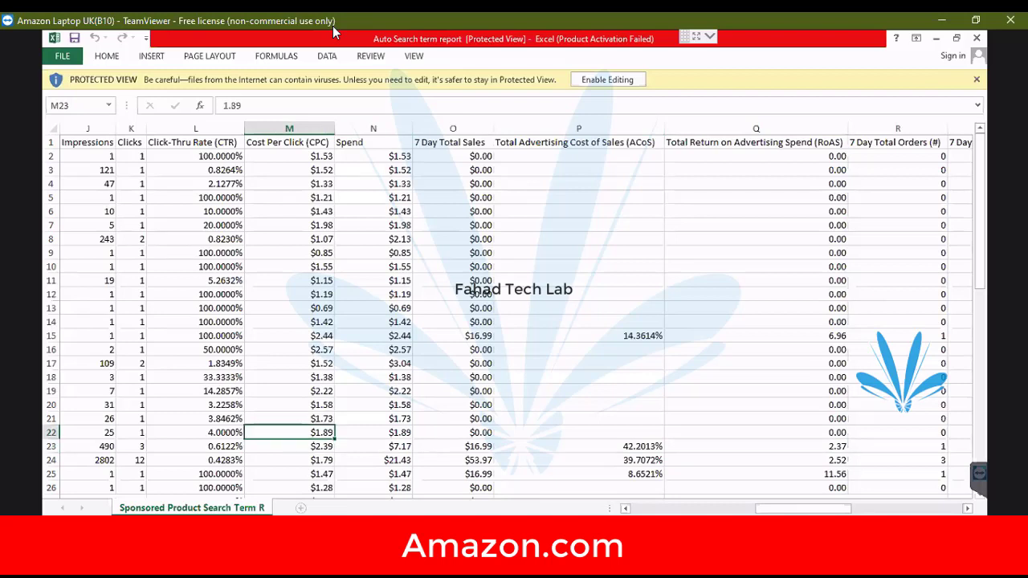
{"action": "key", "text": "Up"}
{"action": "key", "text": "Up"}
{"action": "key", "text": "Up"}
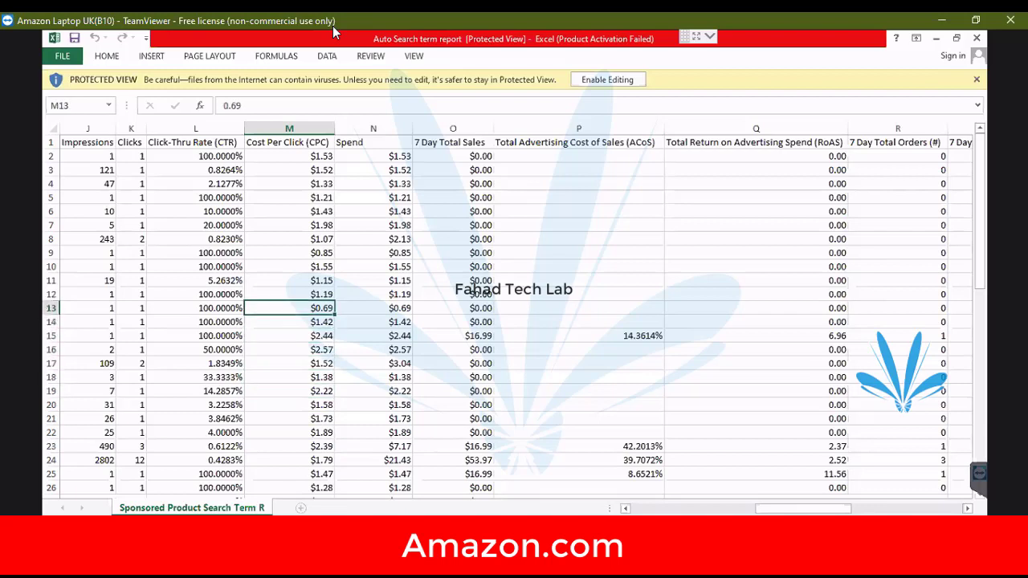
Step: Compare the cost per click values in rows 13 to 15 and highlight the range M13:M15
{"action": "key", "text": "Down"}
{"action": "key", "text": "Down"}
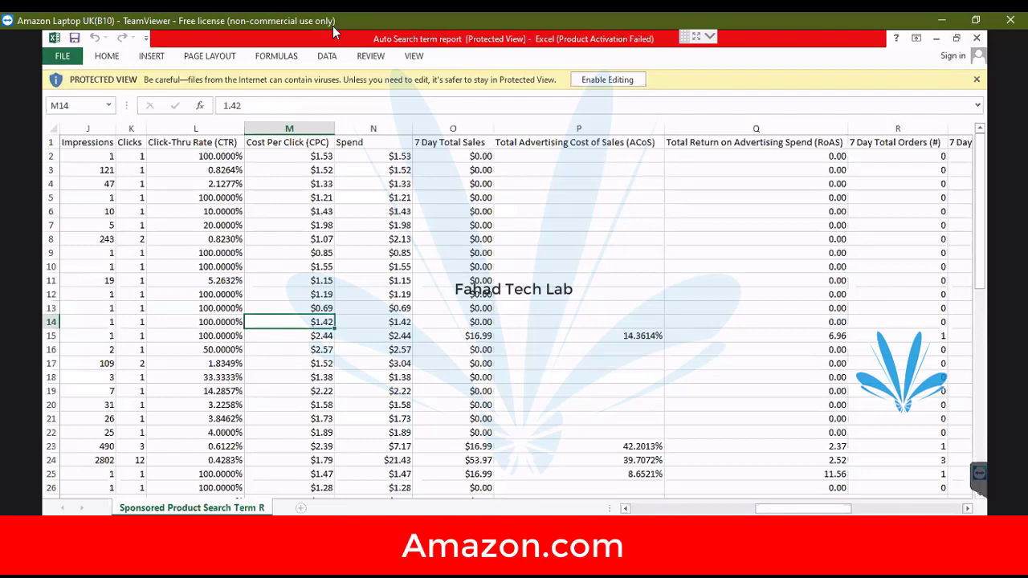
{"action": "key", "text": "Down"}
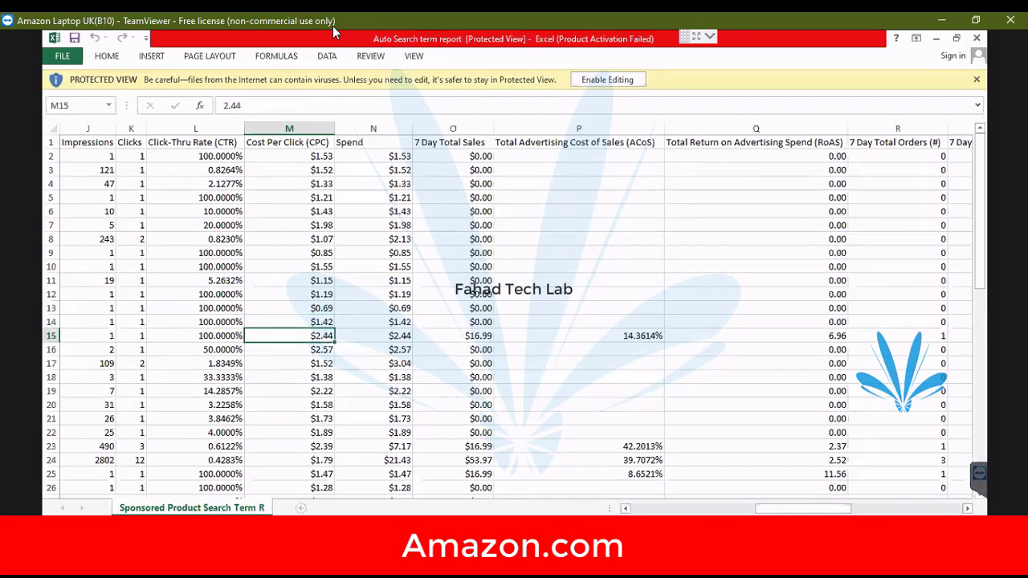
{"action": "key", "text": "Up"}
{"action": "key", "text": "Up"}
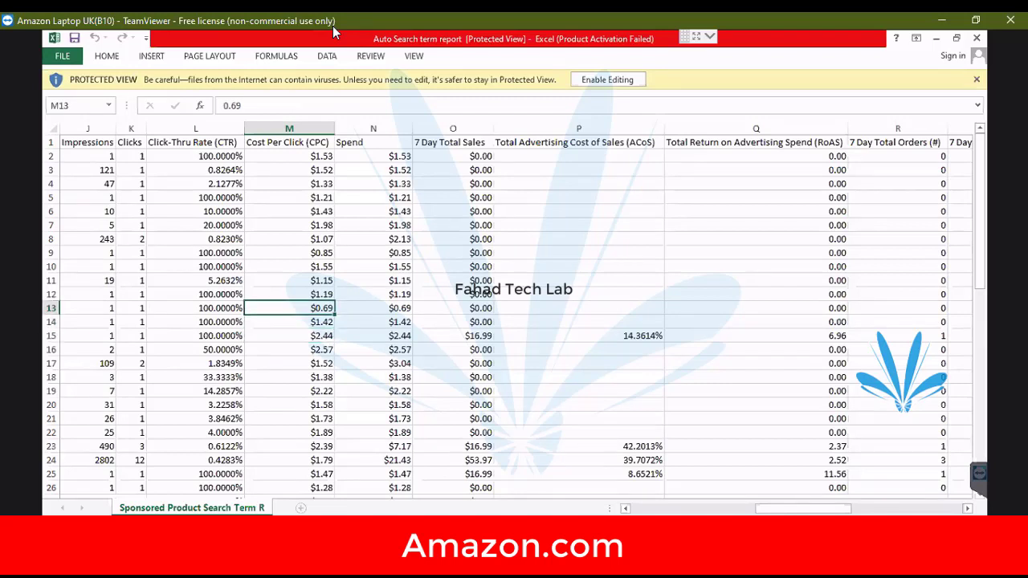
{"action": "key", "text": "shift+Down"}
{"action": "key", "text": "shift+Down"}
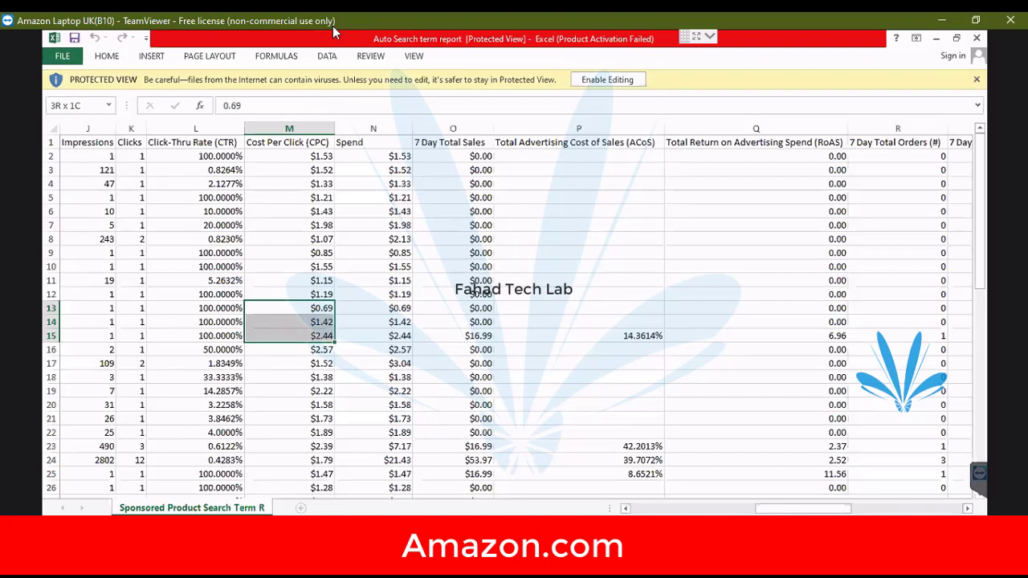
Step: Review the cost per click values downward from row 14 past row 19
{"action": "key", "text": "Down"}
{"action": "key", "text": "Down"}
{"action": "key", "text": "Down"}
{"action": "key", "text": "Down"}
{"action": "key", "text": "Down"}
{"action": "key", "text": "Down"}
{"action": "key", "text": "Down"}
{"action": "key", "text": "Down"}
{"action": "key", "text": "Down"}
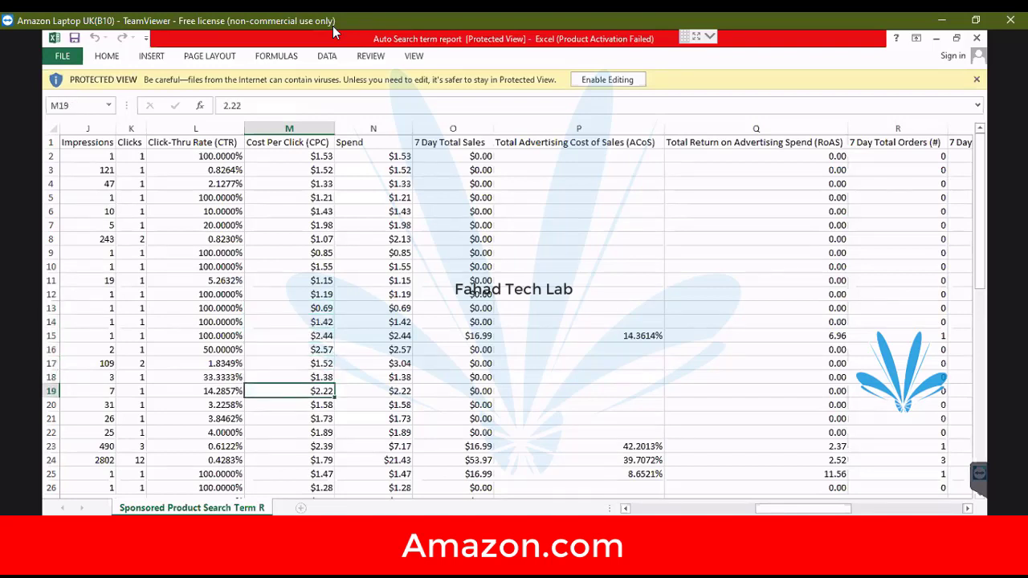
{"action": "key", "text": "Down"}
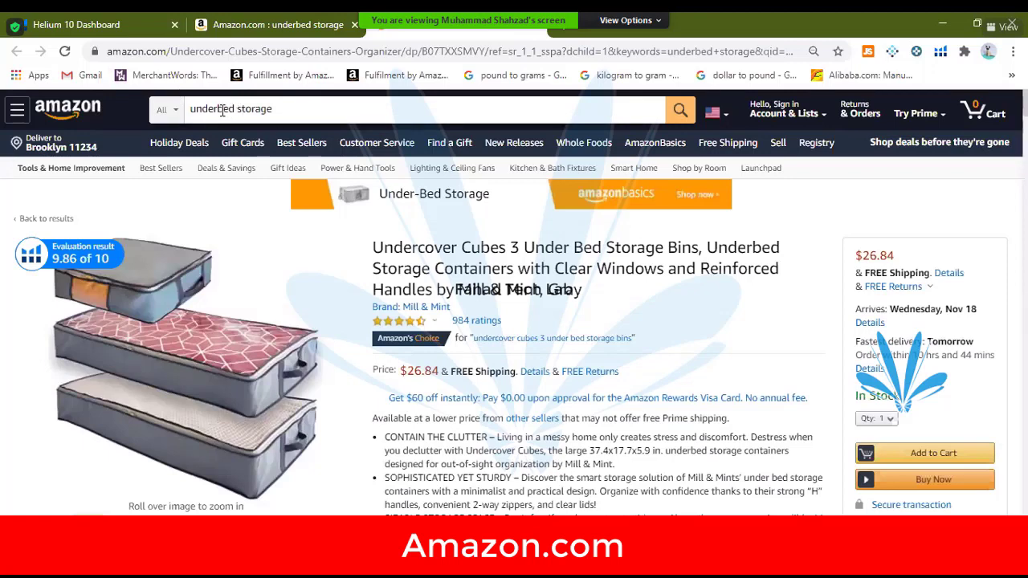
Step: Highlight the keyword "underbed storage" and its first word in the Amazon product page's search field
{"action": "left_click_drag", "start_coordinate": [330, 108], "coordinate": [188, 109]}
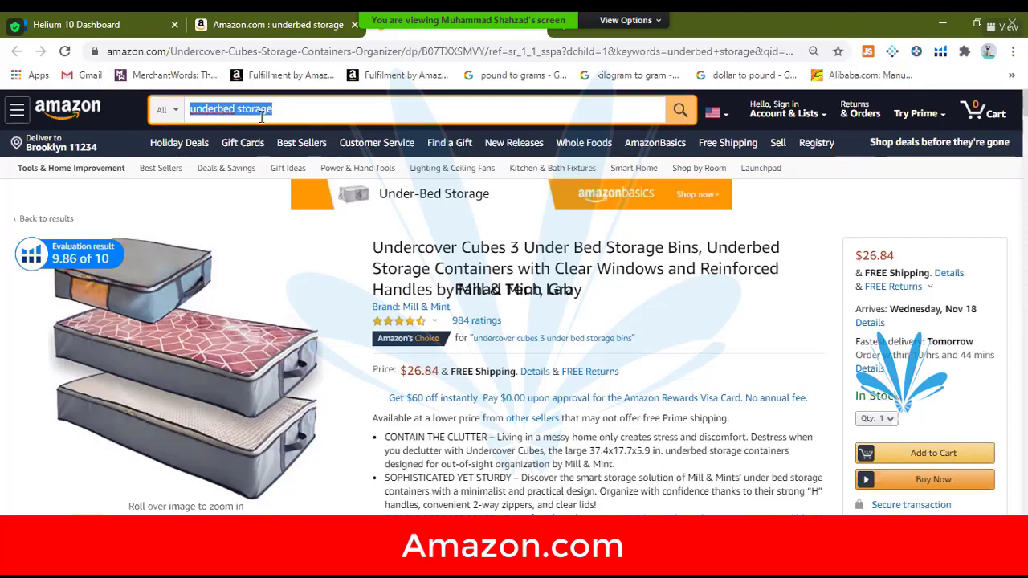
{"action": "double_click", "coordinate": [211, 111]}
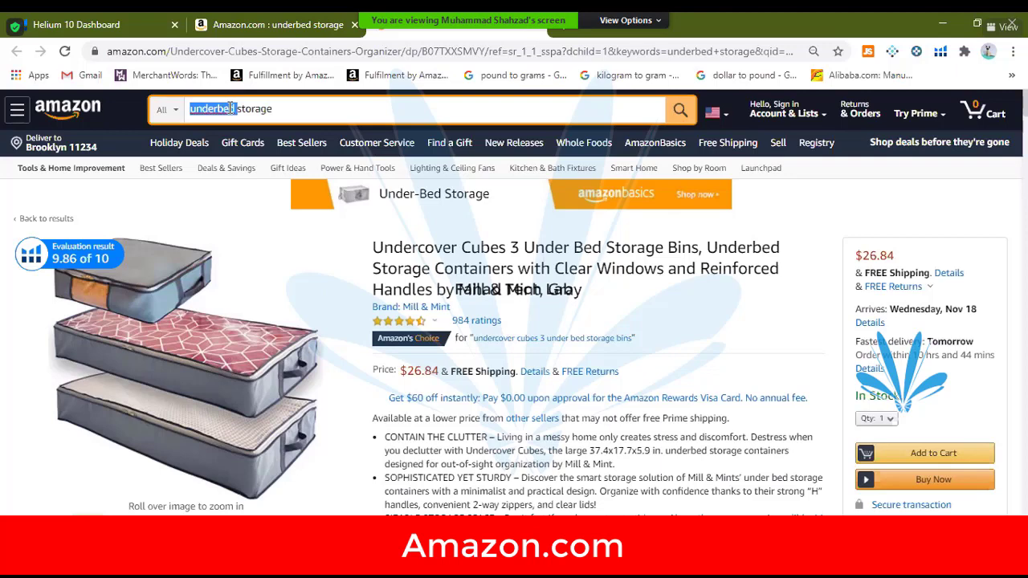
{"action": "left_click_drag", "start_coordinate": [230, 108], "coordinate": [237, 109]}
{"action": "triple_click", "coordinate": [236, 108]}
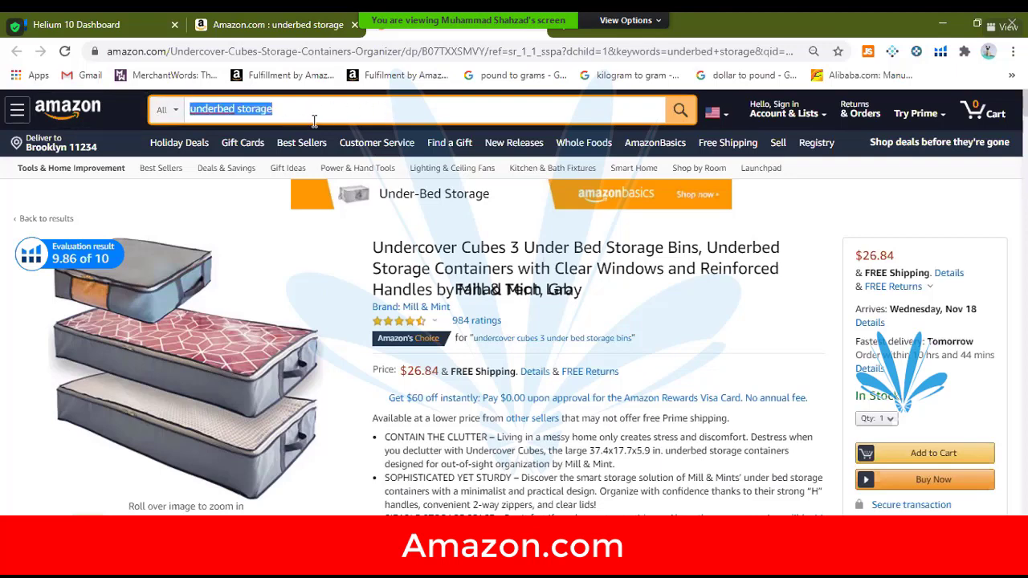
{"action": "double_click", "coordinate": [213, 110]}
{"action": "left_click_drag", "start_coordinate": [280, 108], "coordinate": [188, 110]}
{"action": "triple_click", "coordinate": [212, 110]}
{"action": "left_click", "coordinate": [294, 109]}
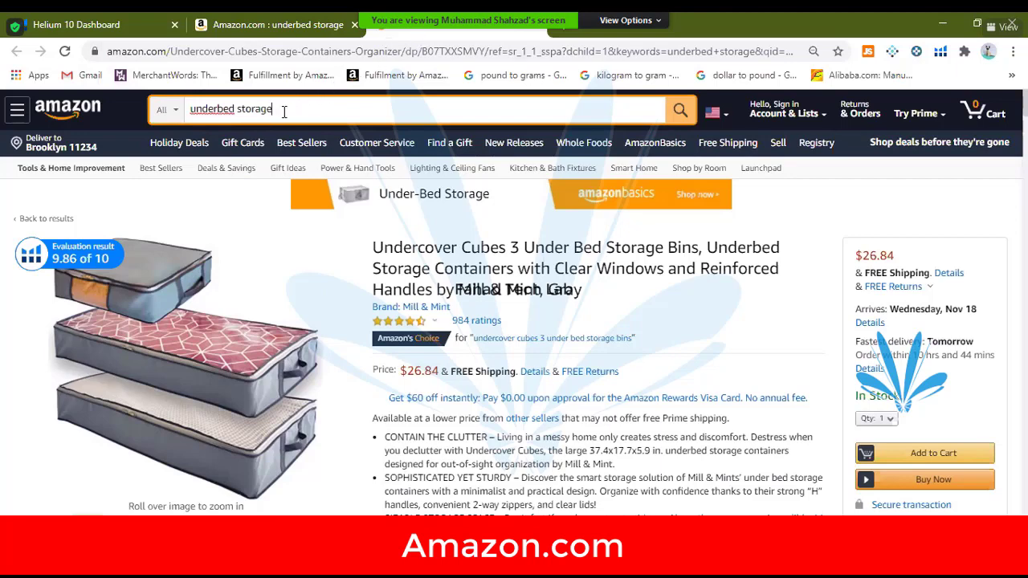
Step: Bring up the Amazon search results for "underbed storage" and view the start of the list
{"action": "triple_click", "coordinate": [229, 108]}
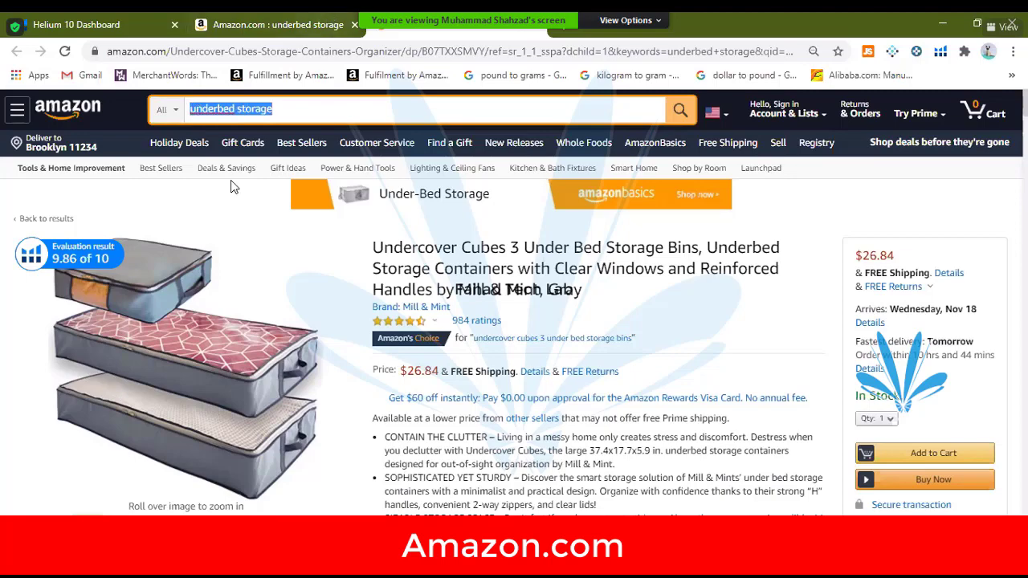
{"action": "key", "text": "Return"}
{"action": "scroll", "coordinate": [232, 95], "scroll_direction": "up", "scroll_amount": 5}
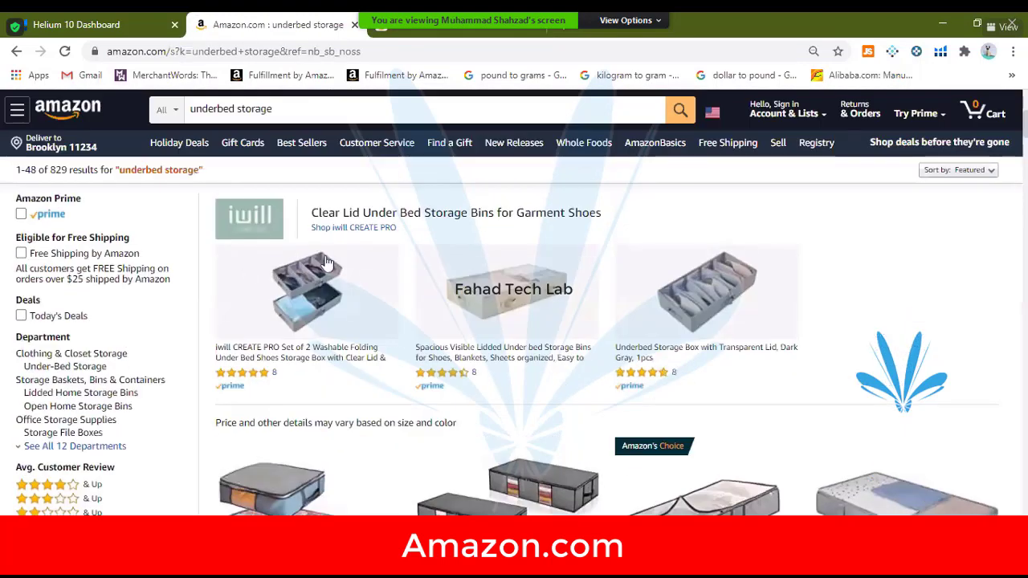
Step: On the Amazon product page, reverse the keyword's word order and search for "storage underbed"
{"action": "key", "text": "alt+Left"}
{"action": "left_click", "coordinate": [252, 108]}
{"action": "double_click", "coordinate": [252, 109]}
{"action": "key", "text": "BackSpace"}
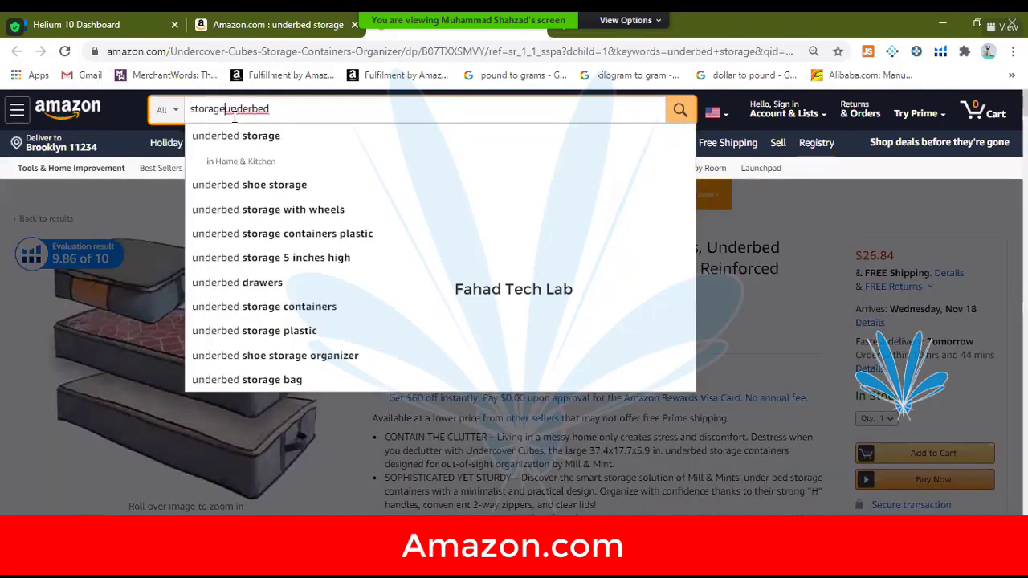
{"action": "type", "text": "storage"}
{"action": "key", "text": "Return"}
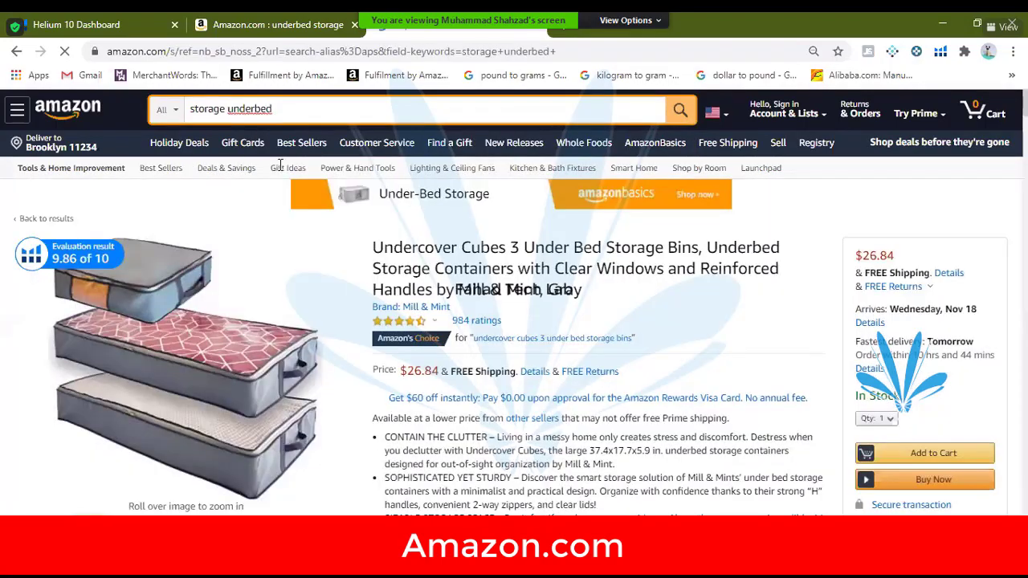
Step: Browse the "storage underbed" results through the first product rows and return to the start of the list
{"action": "scroll", "coordinate": [516, 364], "scroll_direction": "down", "scroll_amount": 5}
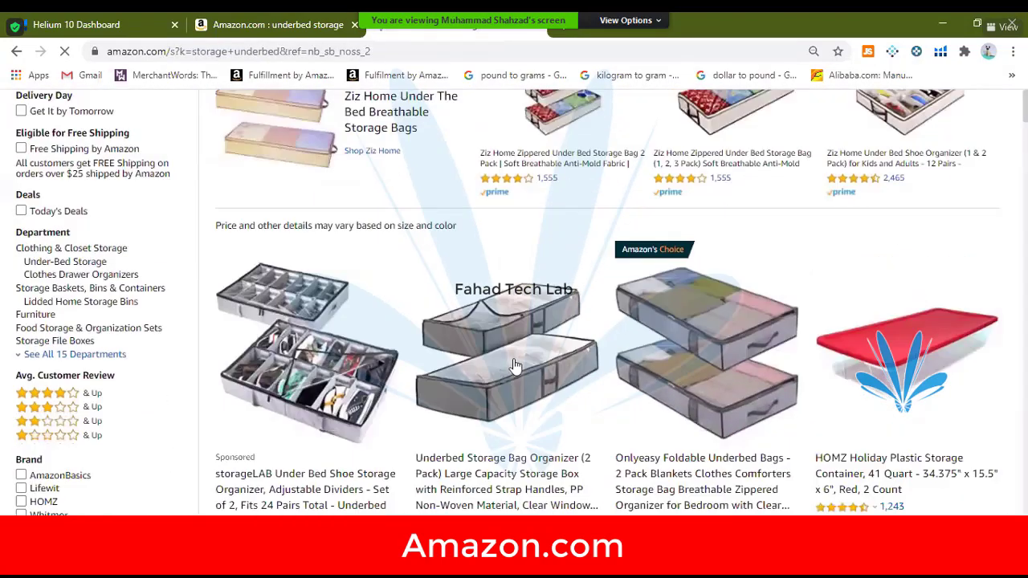
{"action": "scroll", "coordinate": [516, 365], "scroll_direction": "down", "scroll_amount": 15}
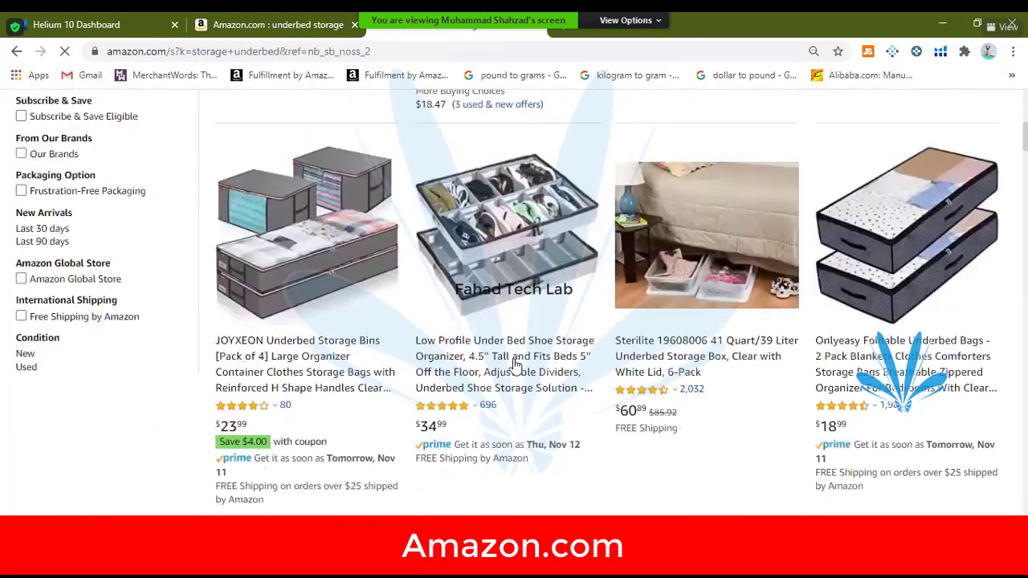
{"action": "scroll", "coordinate": [513, 358], "scroll_direction": "down", "scroll_amount": 15}
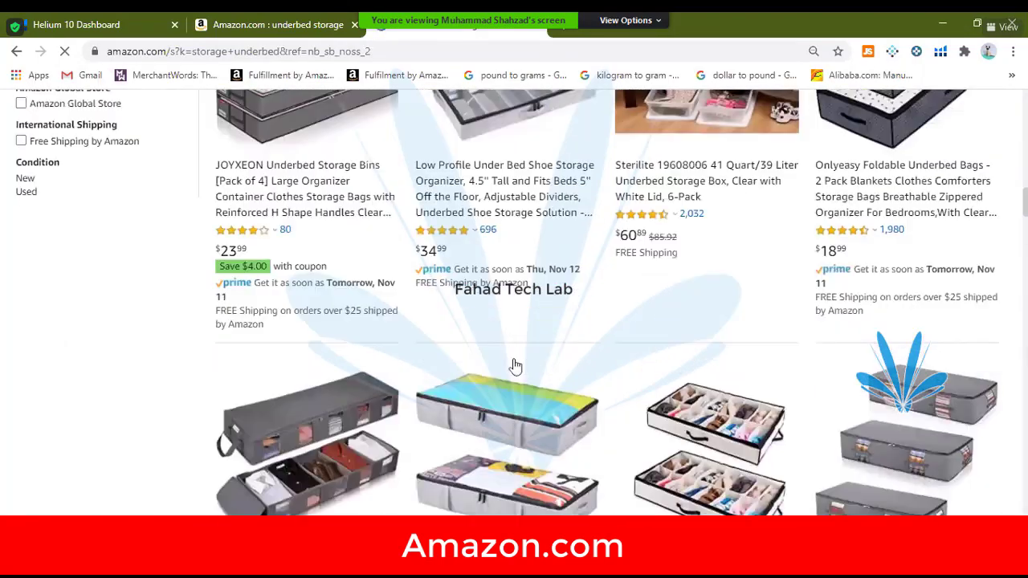
{"action": "scroll", "coordinate": [514, 358], "scroll_direction": "up", "scroll_amount": 1}
{"action": "scroll", "coordinate": [513, 359], "scroll_direction": "up", "scroll_amount": 5}
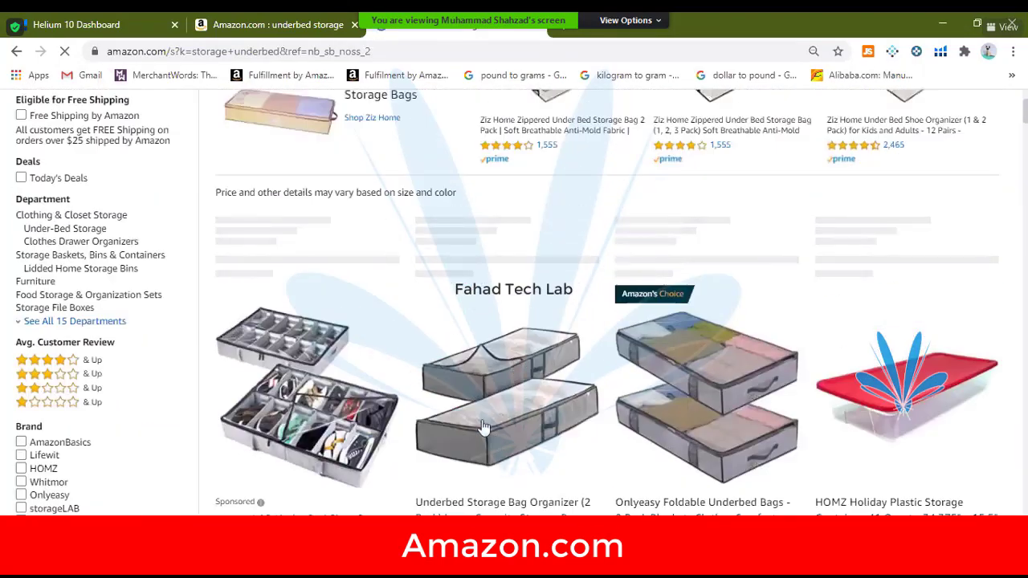
{"action": "mouse_move", "coordinate": [488, 413]}
{"action": "scroll", "coordinate": [490, 414], "scroll_direction": "up", "scroll_amount": 3}
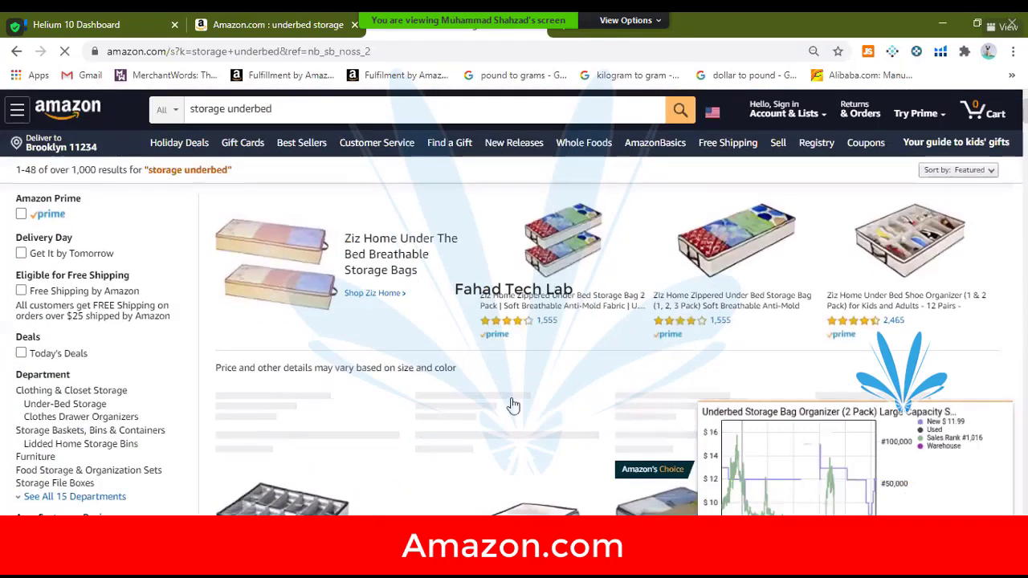
{"action": "scroll", "coordinate": [507, 419], "scroll_direction": "down", "scroll_amount": 4}
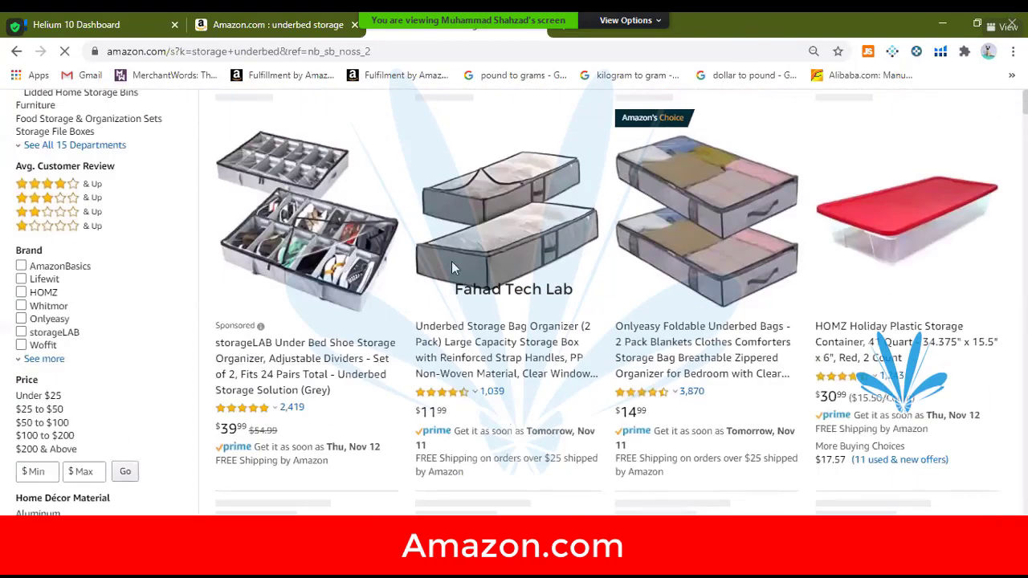
{"action": "scroll", "coordinate": [452, 261], "scroll_direction": "up", "scroll_amount": 4}
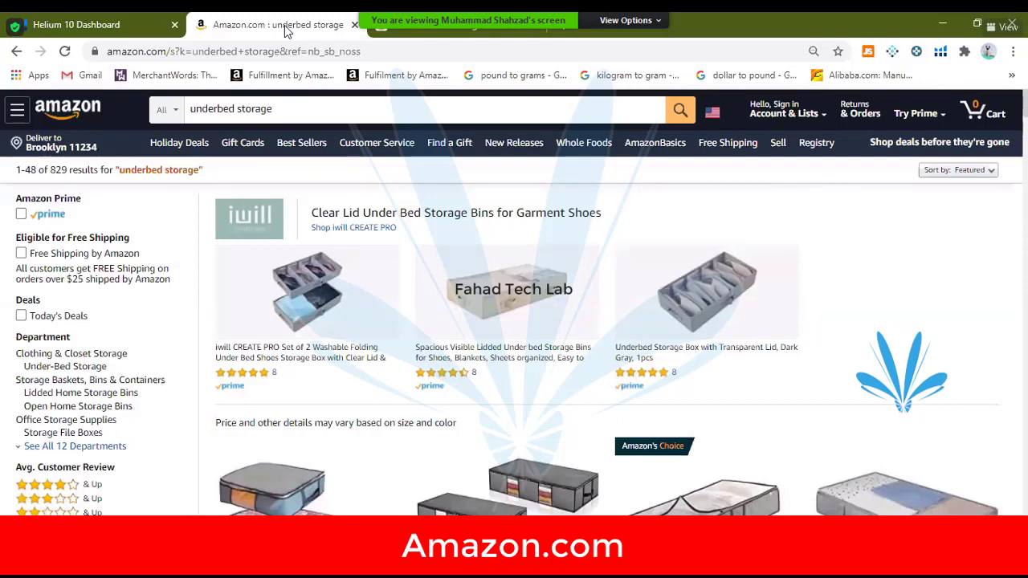
Step: Reload the "underbed storage" results page and compare its products with those in the "storage underbed" results
{"action": "left_click", "coordinate": [941, 53]}
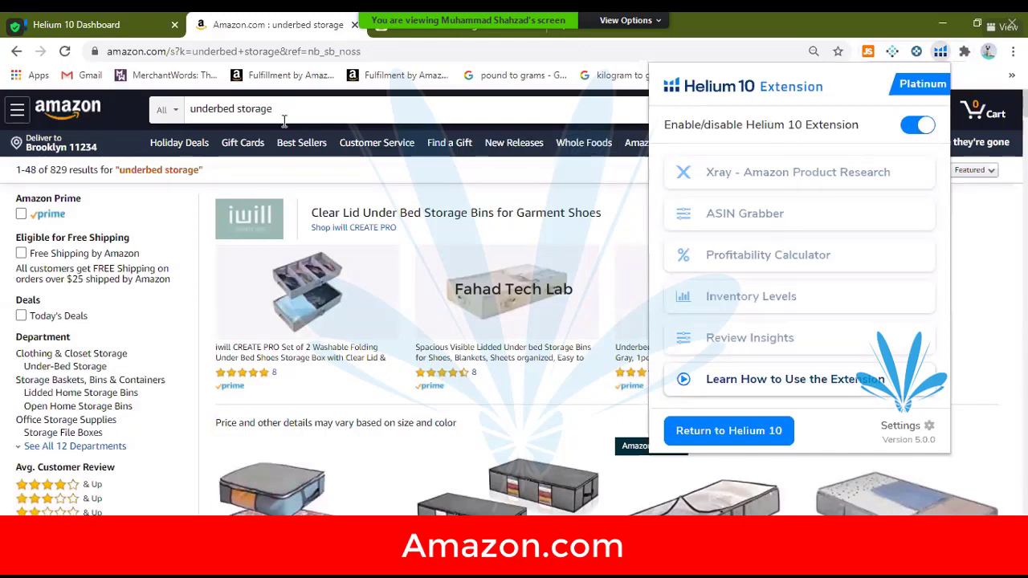
{"action": "left_click", "coordinate": [65, 51]}
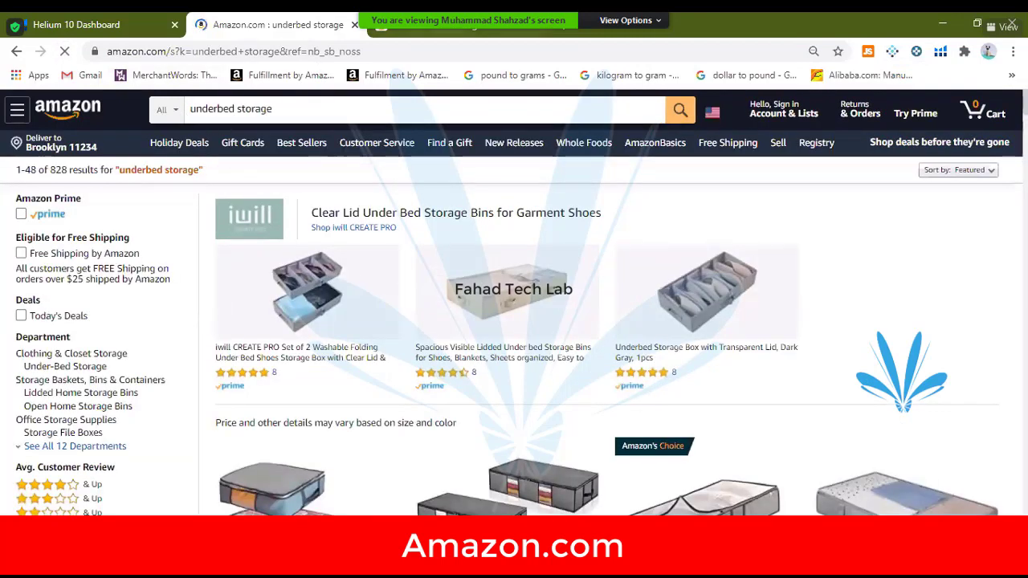
{"action": "scroll", "coordinate": [588, 407], "scroll_direction": "down", "scroll_amount": 3}
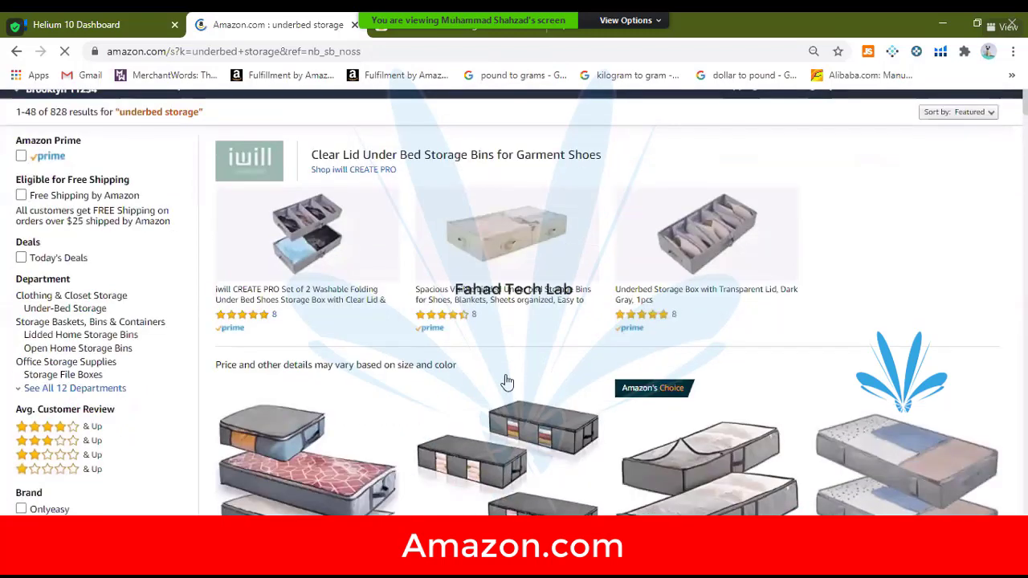
{"action": "scroll", "coordinate": [536, 104], "scroll_direction": "up", "scroll_amount": 3}
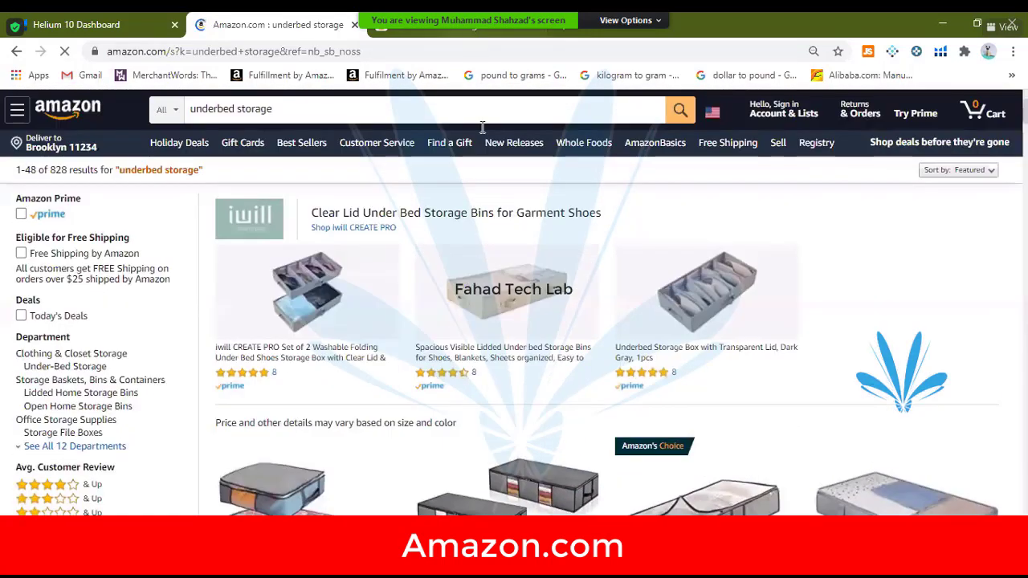
{"action": "scroll", "coordinate": [504, 325], "scroll_direction": "down", "scroll_amount": 2}
{"action": "scroll", "coordinate": [505, 325], "scroll_direction": "down", "scroll_amount": 10}
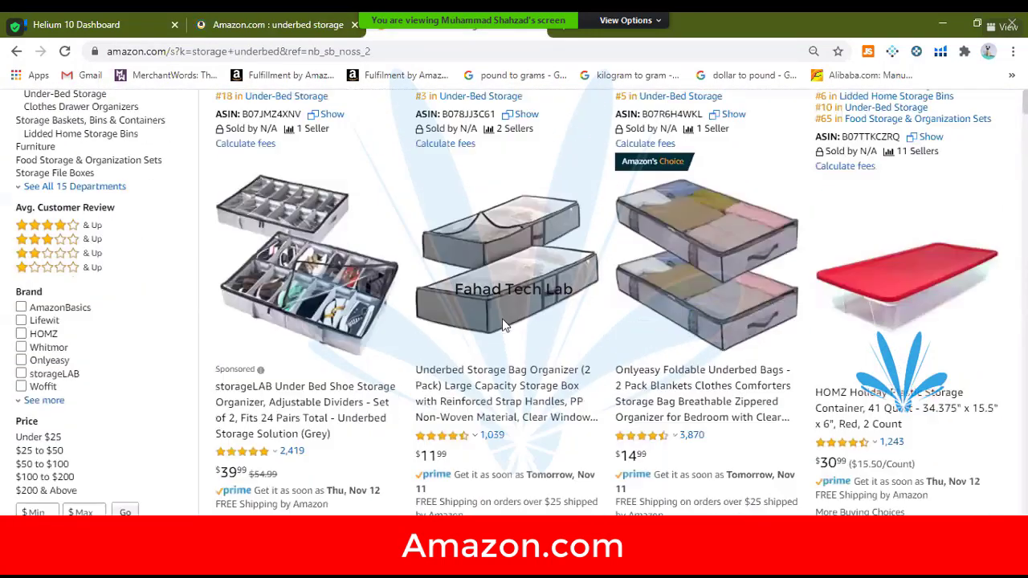
{"action": "scroll", "coordinate": [505, 325], "scroll_direction": "up", "scroll_amount": 10}
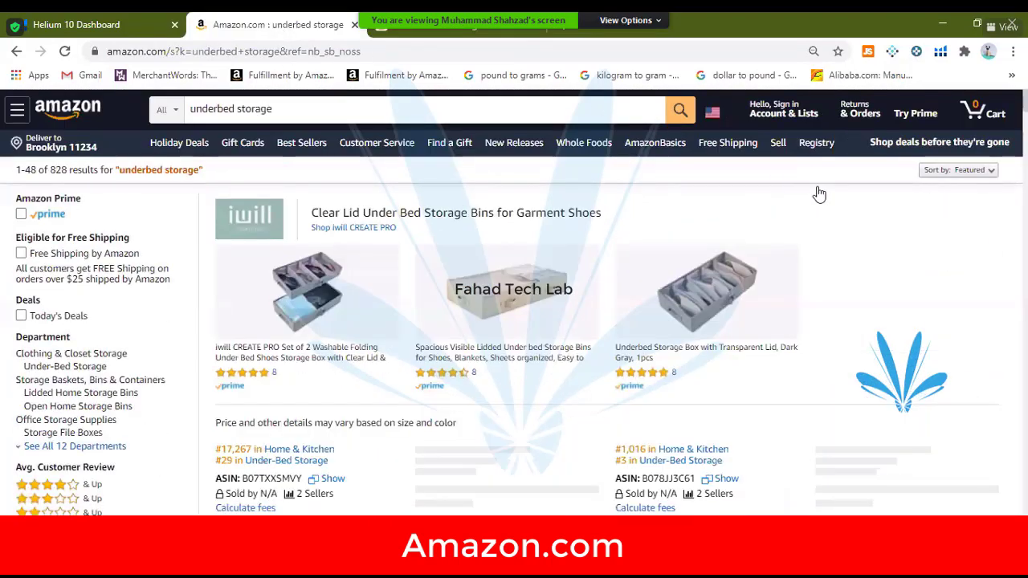
Step: Run Helium 10's Xray product research on the "underbed storage" results and highlight the searched keyword
{"action": "left_click", "coordinate": [940, 50]}
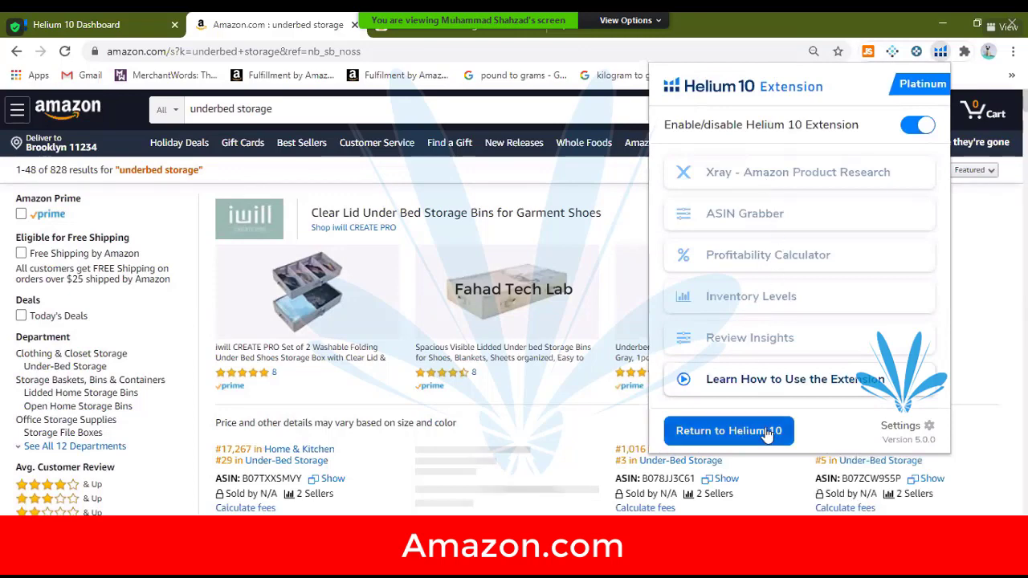
{"action": "left_click", "coordinate": [776, 174]}
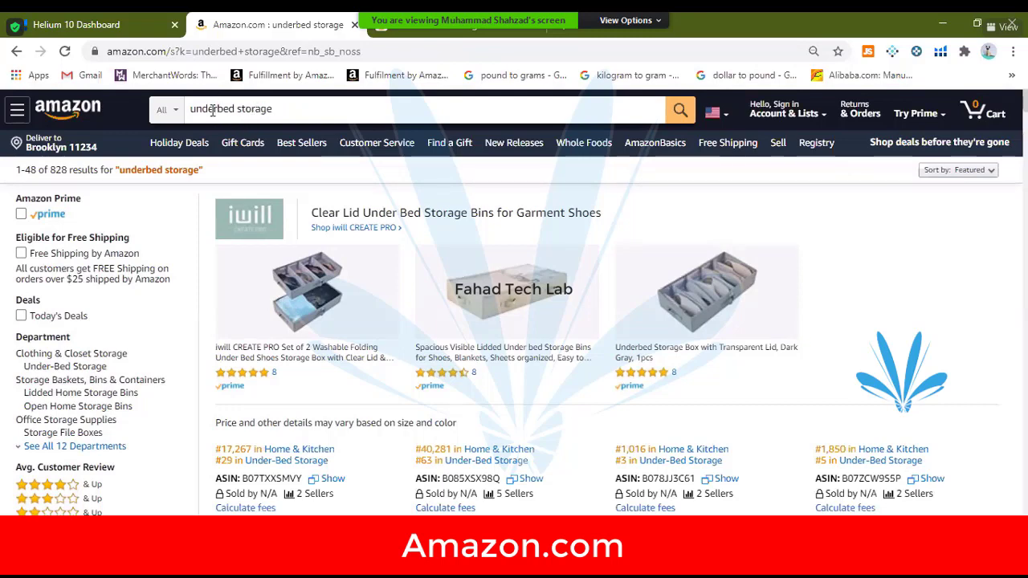
{"action": "left_click_drag", "start_coordinate": [189, 109], "coordinate": [284, 109]}
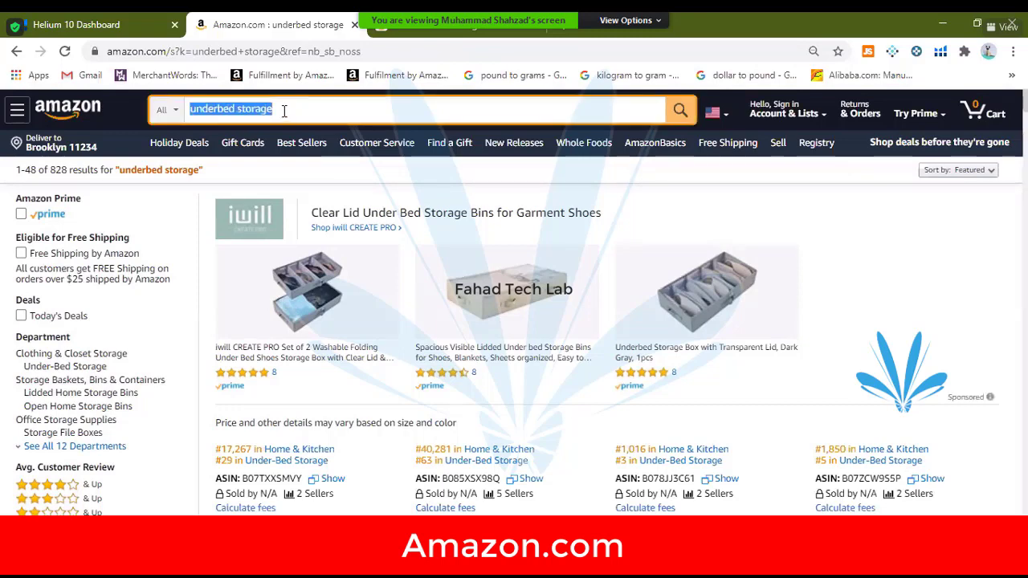
{"action": "scroll", "coordinate": [402, 394], "scroll_direction": "down", "scroll_amount": 3}
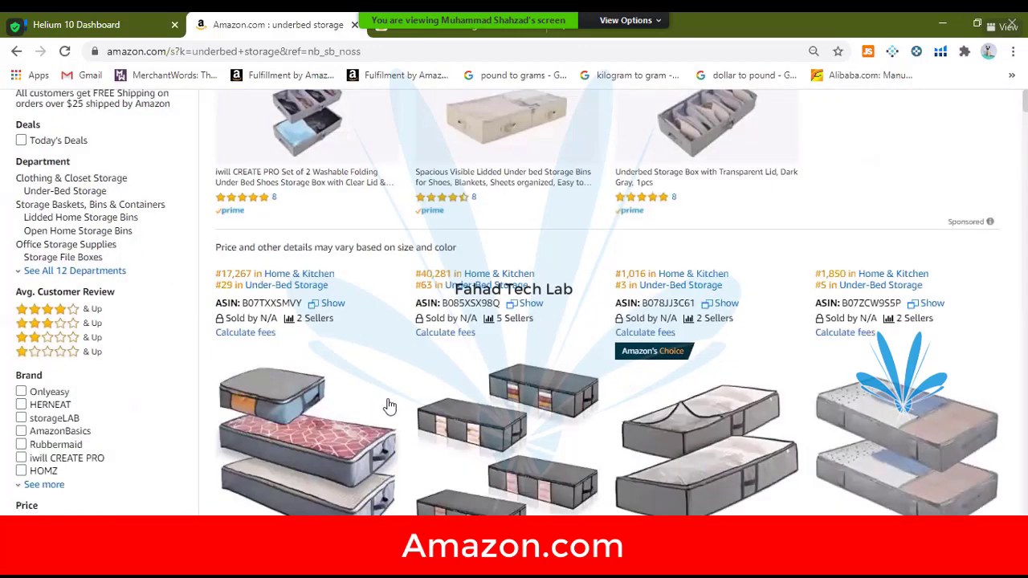
{"action": "scroll", "coordinate": [419, 375], "scroll_direction": "up", "scroll_amount": 3}
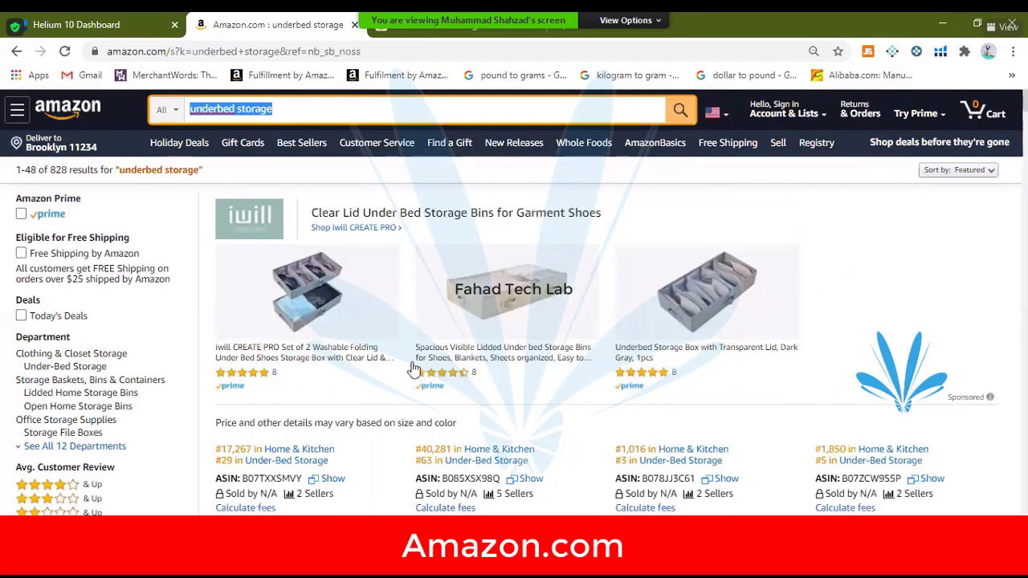
{"action": "key", "text": "ctrl+shift+x"}
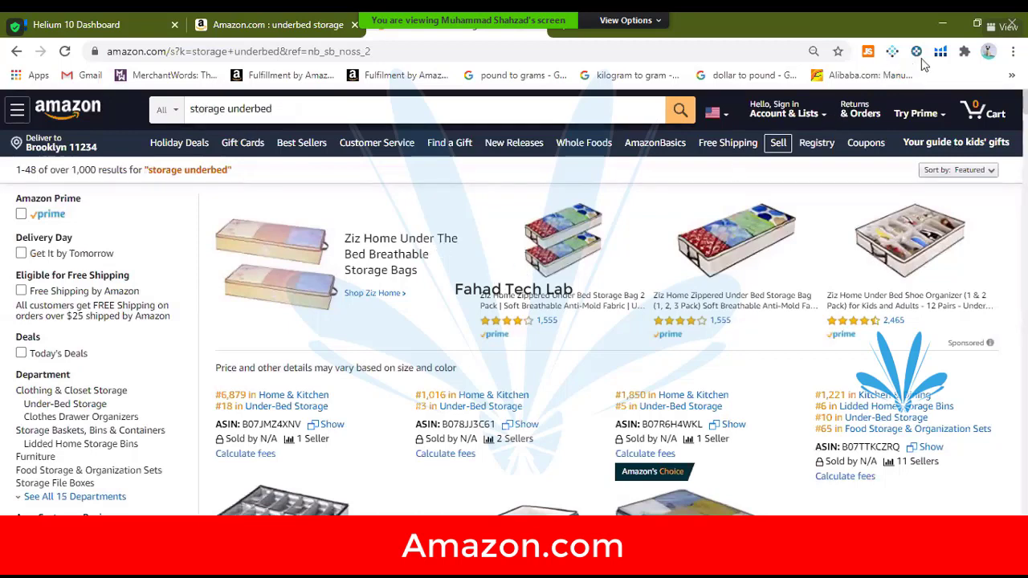
Step: Run Xray on the "storage underbed" results, compare both keywords' search volumes, and close the analyses
{"action": "left_click", "coordinate": [939, 55]}
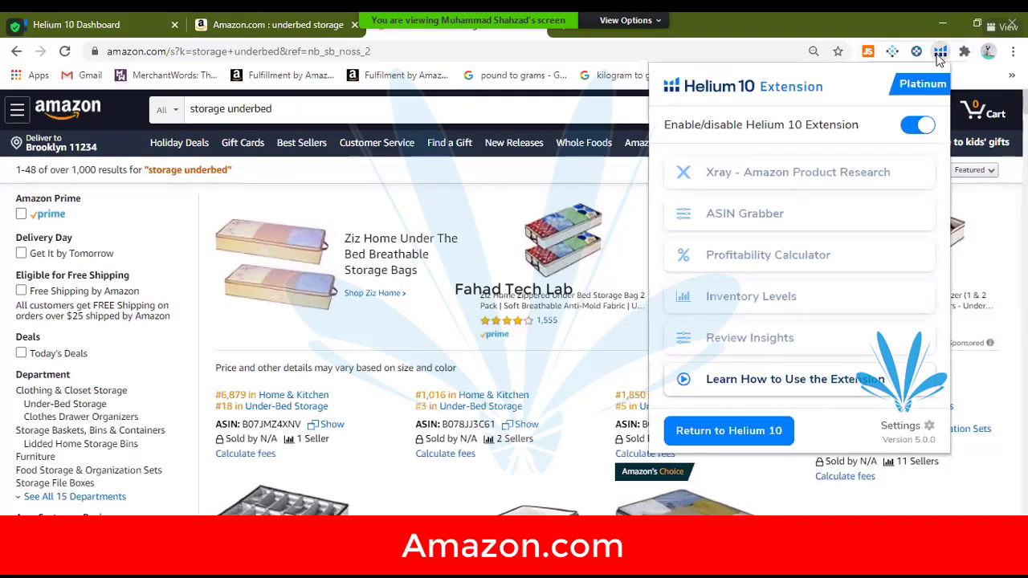
{"action": "left_click", "coordinate": [824, 168]}
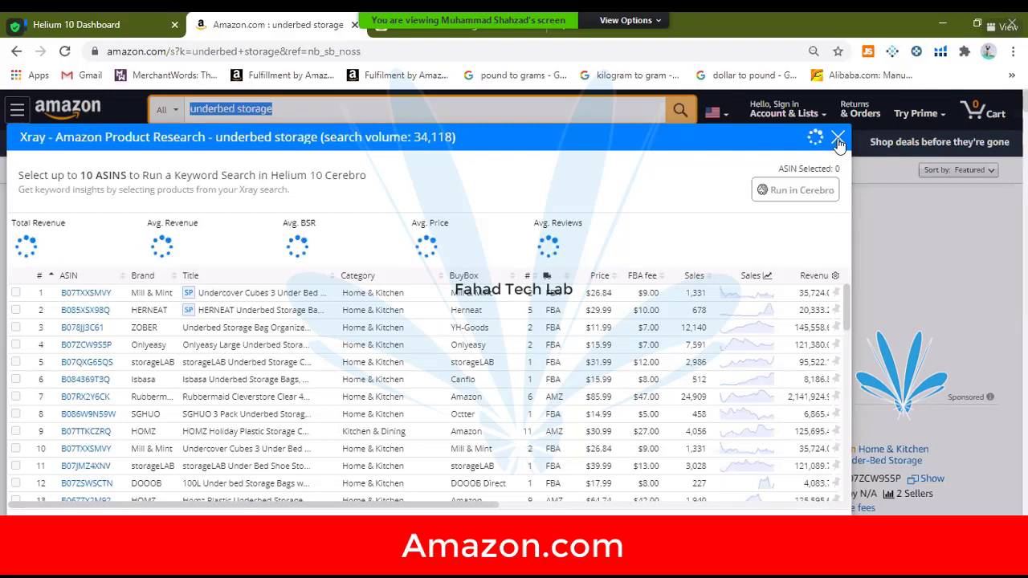
{"action": "left_click", "coordinate": [455, 31]}
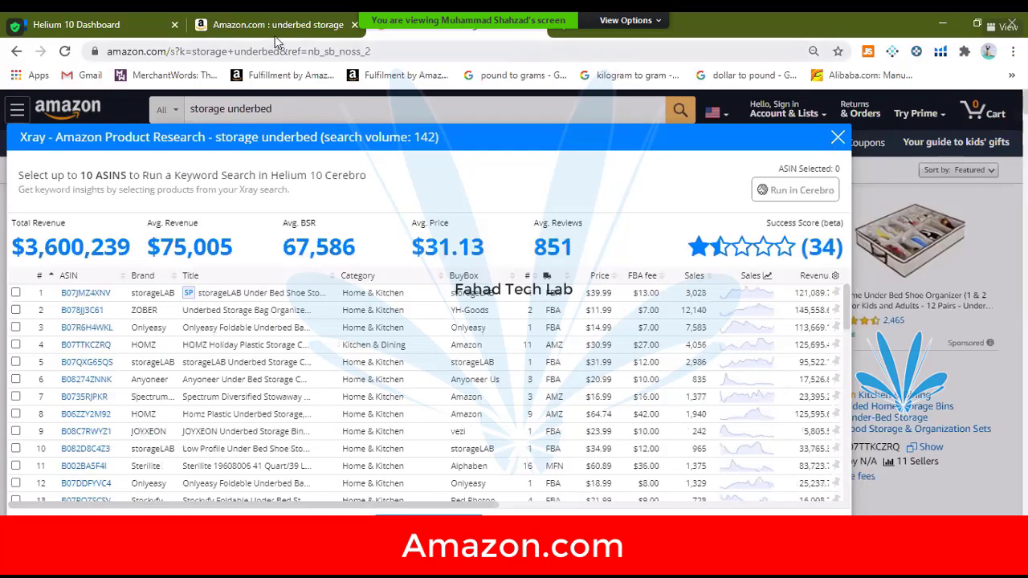
{"action": "key", "text": "Escape"}
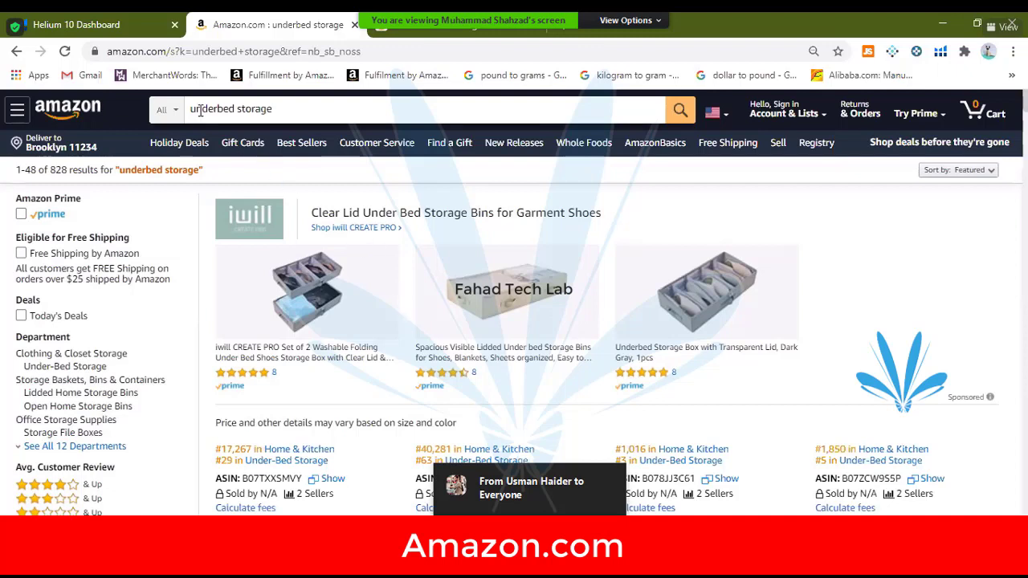
Step: Highlight the keyword "underbed storage" and view the sponsored and organic products in its first result row
{"action": "triple_click", "coordinate": [300, 108]}
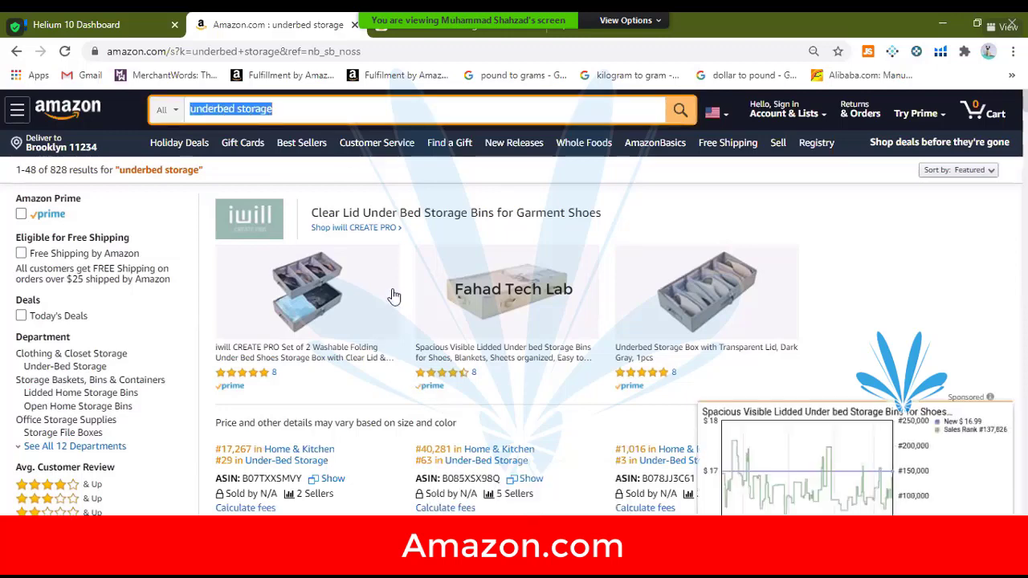
{"action": "scroll", "coordinate": [395, 298], "scroll_direction": "down", "scroll_amount": 4}
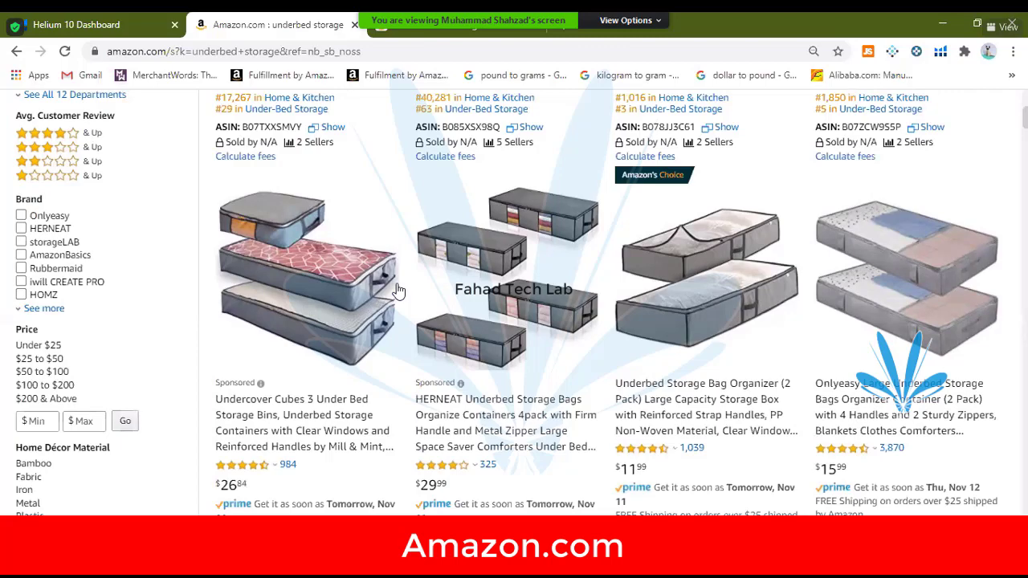
{"action": "scroll", "coordinate": [397, 291], "scroll_direction": "up", "scroll_amount": 4}
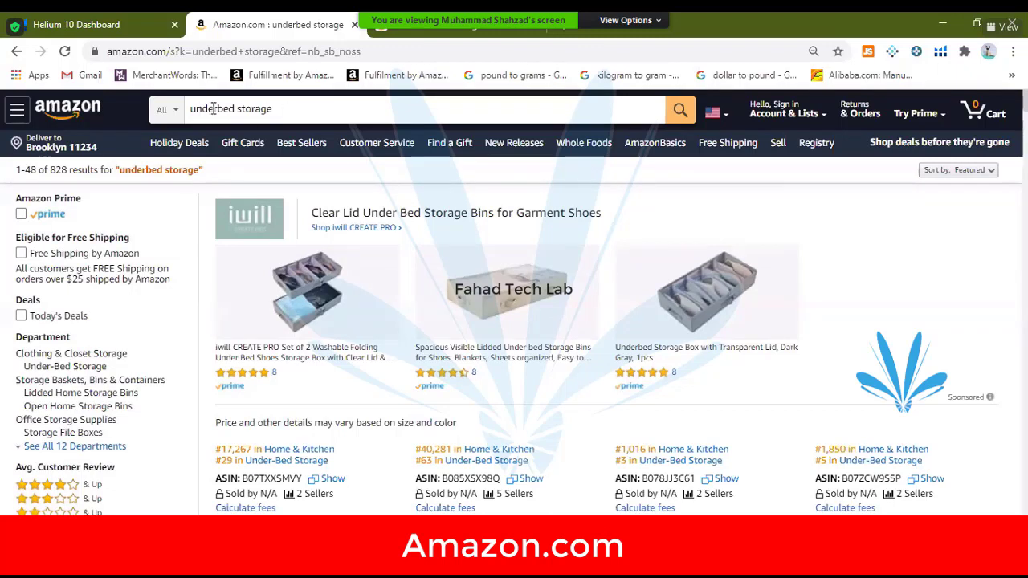
Step: Copy the keyword "underbed storage" into the "storage underbed" page's search field, make it plural, and search for "underbed storages"
{"action": "left_click_drag", "start_coordinate": [281, 111], "coordinate": [200, 120]}
{"action": "key", "text": "ctrl+c"}
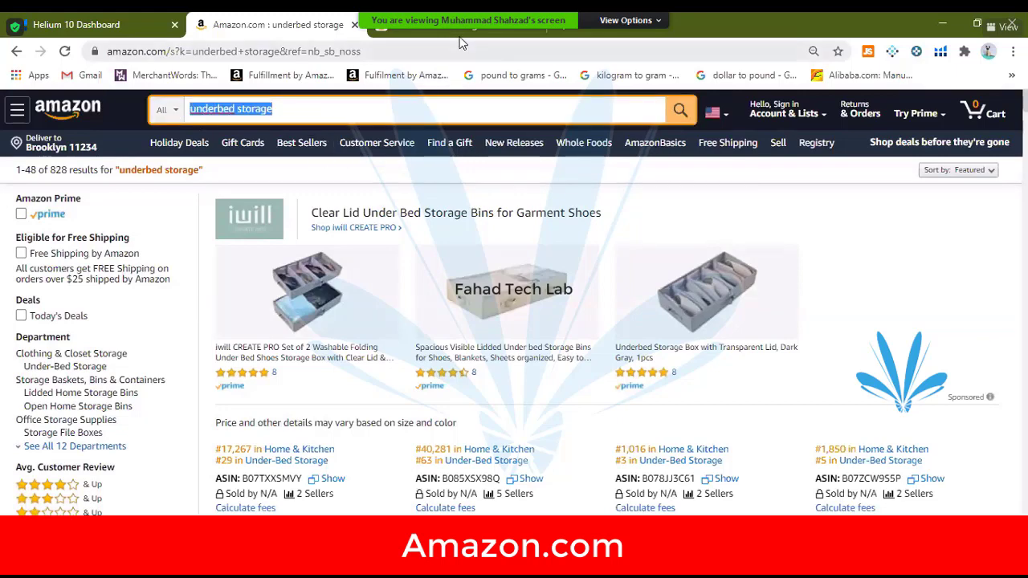
{"action": "left_click_drag", "start_coordinate": [273, 111], "coordinate": [183, 110]}
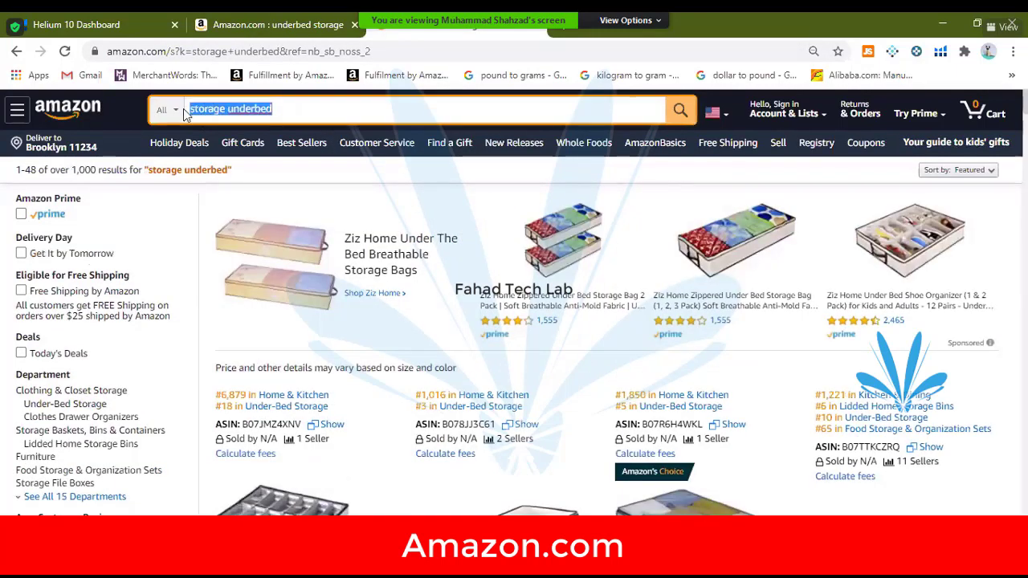
{"action": "key", "text": "ctrl+v"}
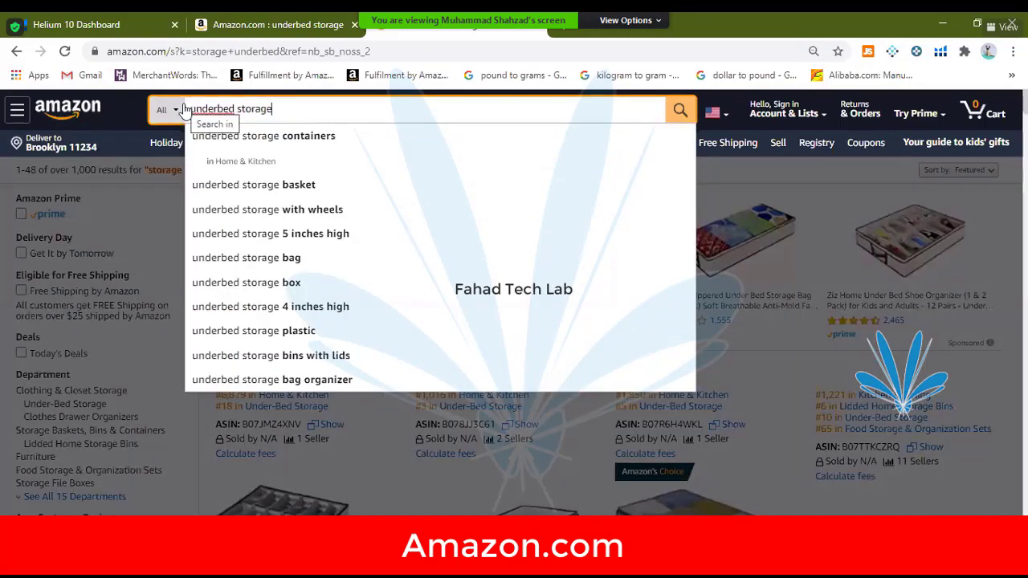
{"action": "type", "text": "s"}
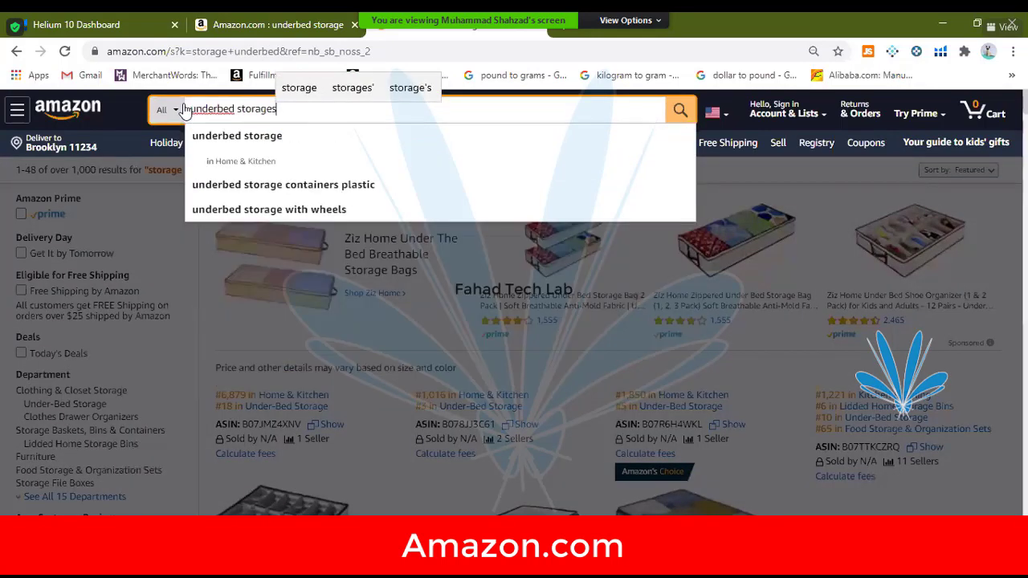
{"action": "key", "text": "Return"}
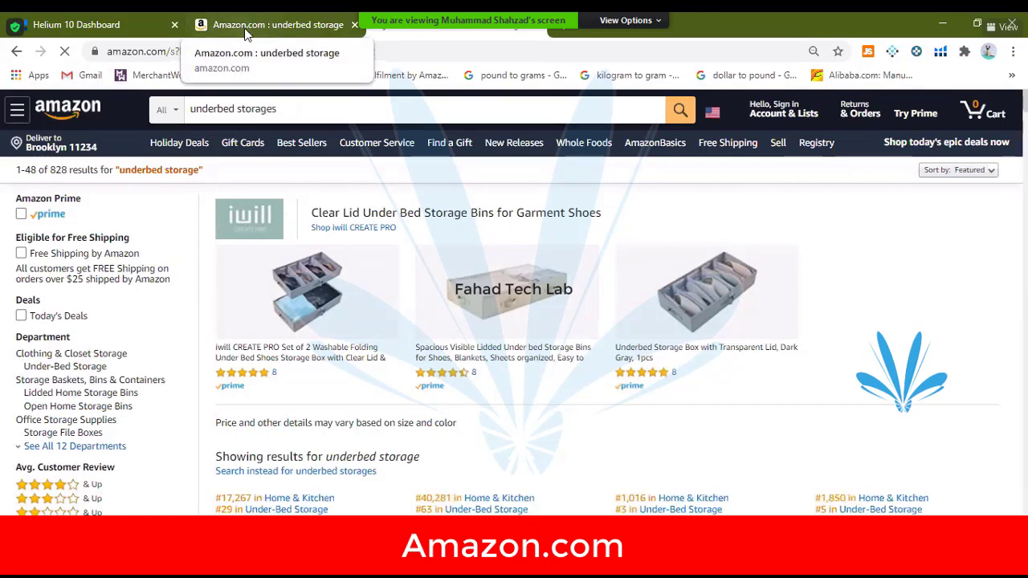
Step: Return to the original "underbed storage" results and highlight the singular keyword for comparison with the plural search
{"action": "triple_click", "coordinate": [249, 113]}
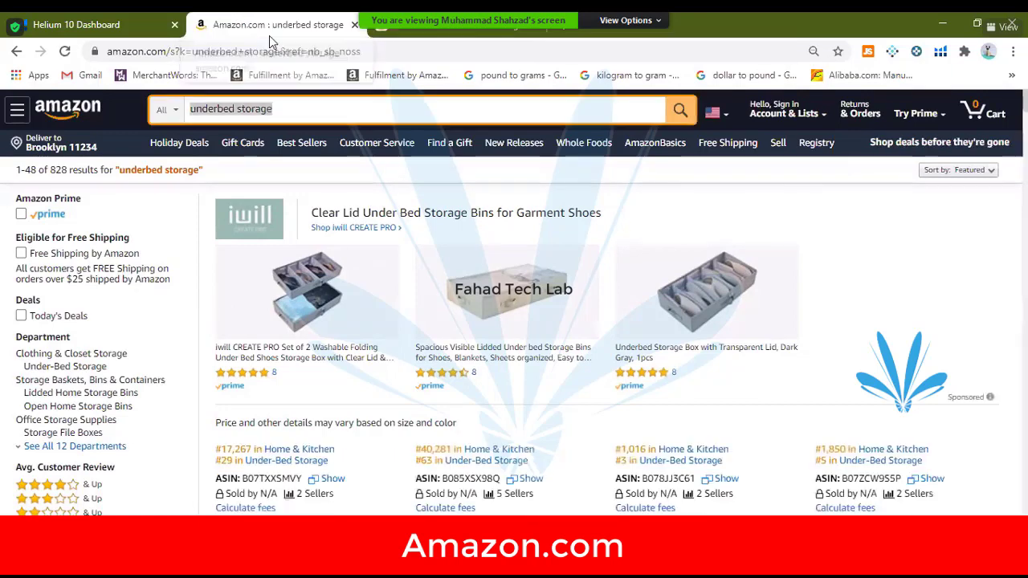
{"action": "key", "text": "End"}
{"action": "type", "text": "s"}
{"action": "key", "text": "Return"}
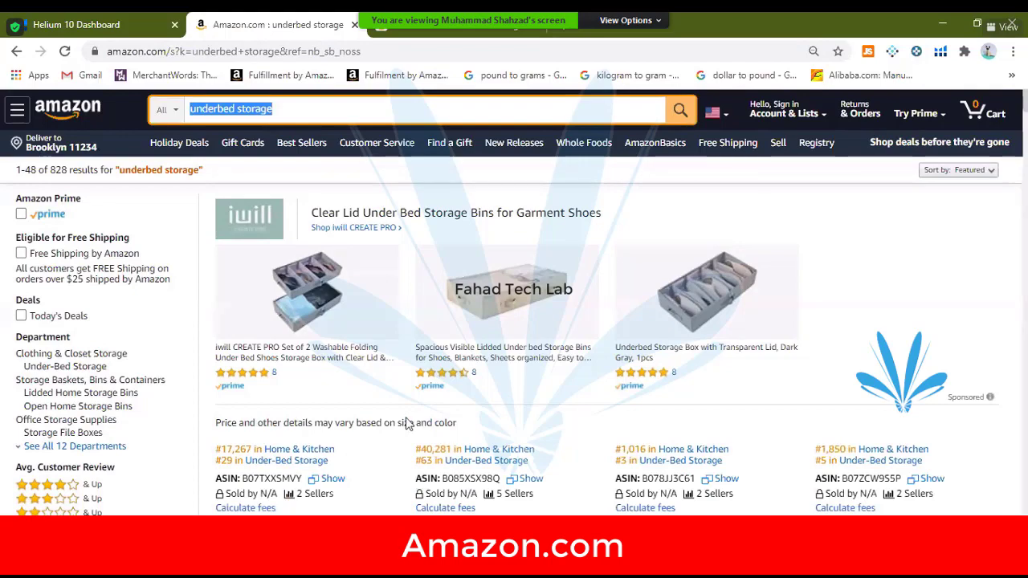
Step: Review the singular keyword's result page, and highlight the word "underbed" and the full keyword "underbed storage" in the search field
{"action": "scroll", "coordinate": [406, 456], "scroll_direction": "down", "scroll_amount": 2}
{"action": "scroll", "coordinate": [408, 458], "scroll_direction": "down", "scroll_amount": 1}
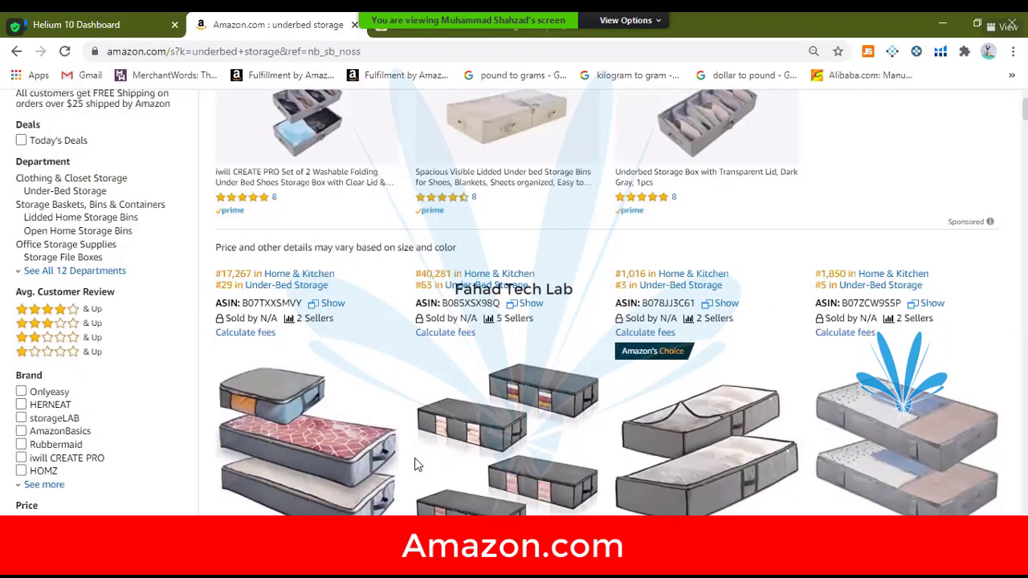
{"action": "scroll", "coordinate": [414, 458], "scroll_direction": "up", "scroll_amount": 3}
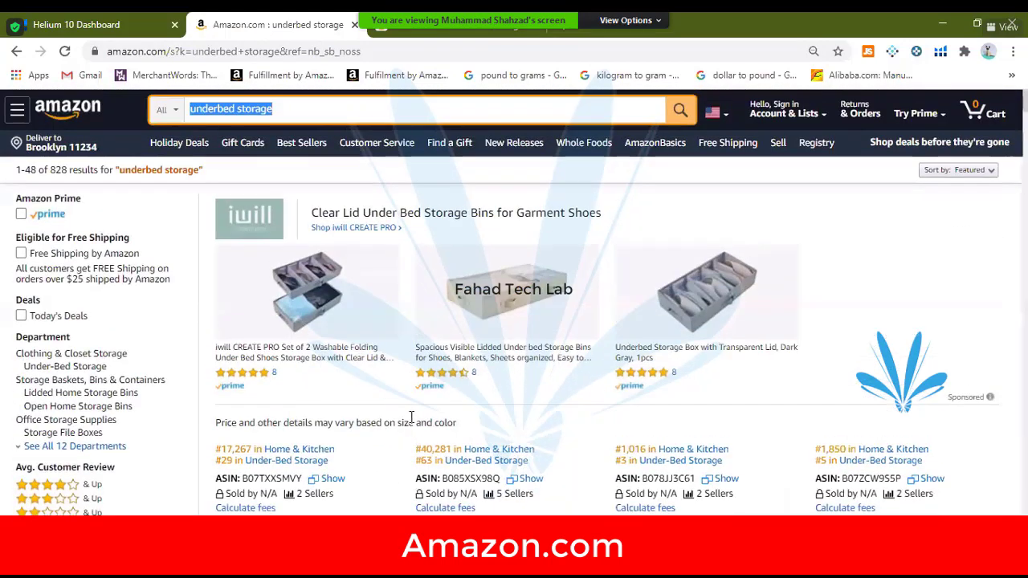
{"action": "left_click", "coordinate": [235, 110]}
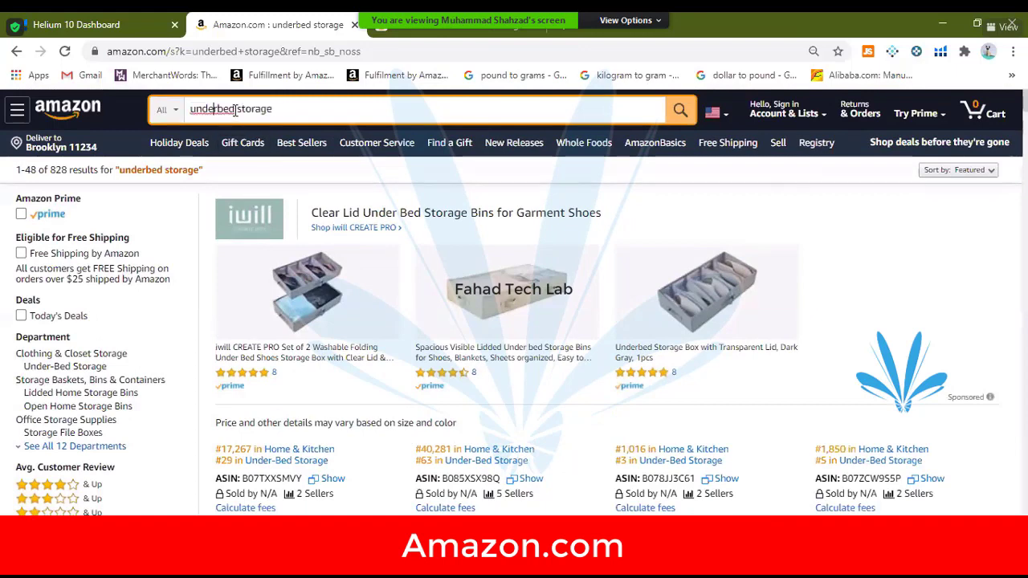
{"action": "left_click_drag", "start_coordinate": [234, 109], "coordinate": [194, 110]}
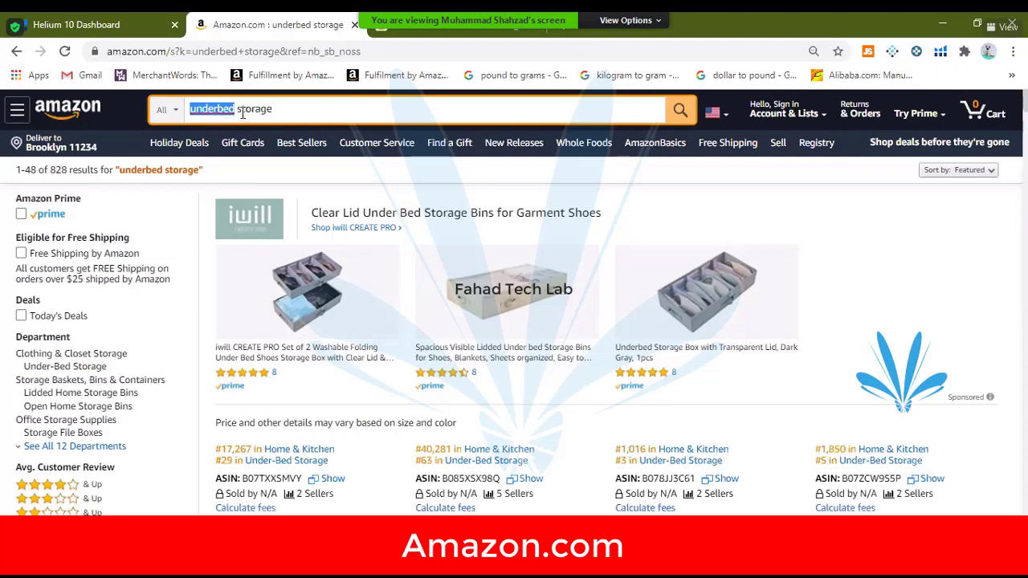
{"action": "left_click_drag", "start_coordinate": [274, 110], "coordinate": [192, 108]}
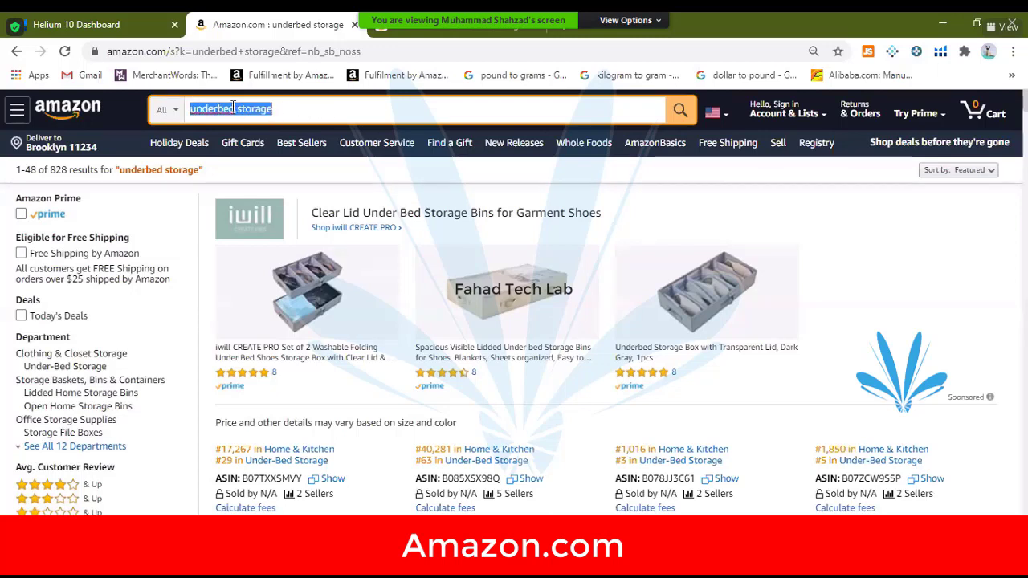
{"action": "left_click", "coordinate": [280, 111]}
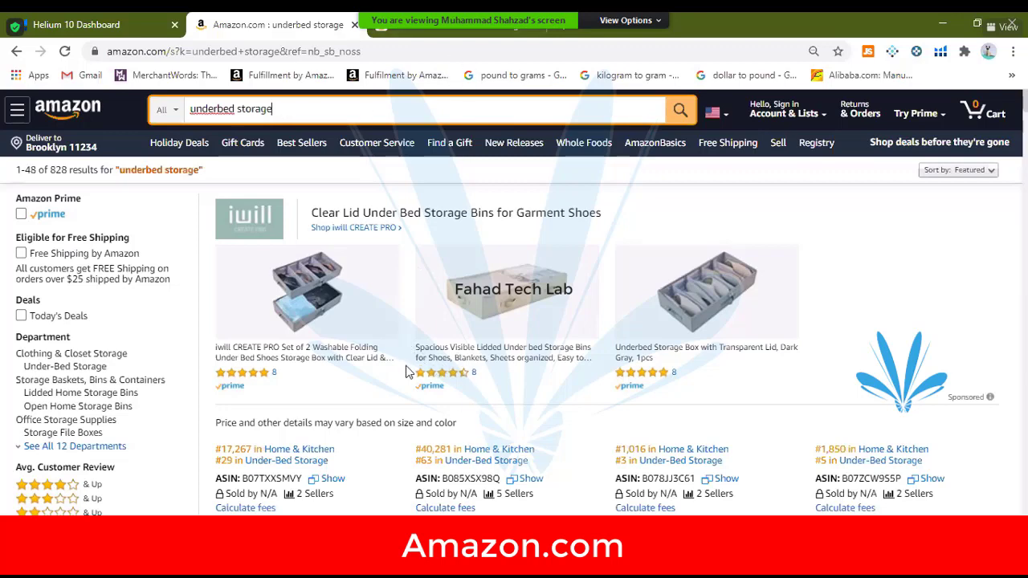
Step: Open the HERNEAT 4-pack underbed storage bags listing in a new tab and view its details down to the newer model section
{"action": "scroll", "coordinate": [417, 365], "scroll_direction": "down", "scroll_amount": 2}
{"action": "right_click", "coordinate": [498, 399]}
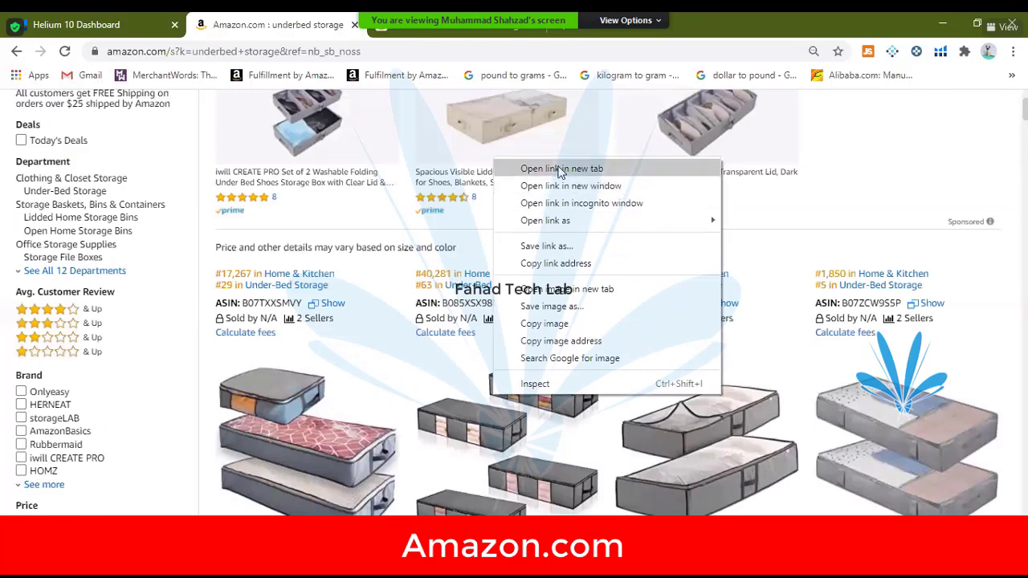
{"action": "left_click", "coordinate": [546, 161]}
{"action": "key", "text": "ctrl+Tab"}
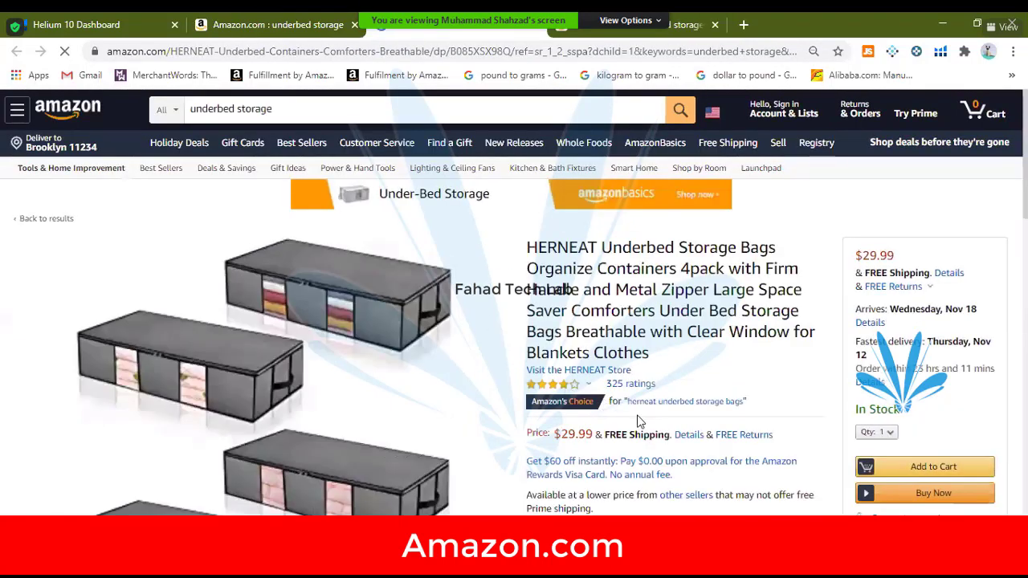
{"action": "scroll", "coordinate": [638, 422], "scroll_direction": "down", "scroll_amount": 2}
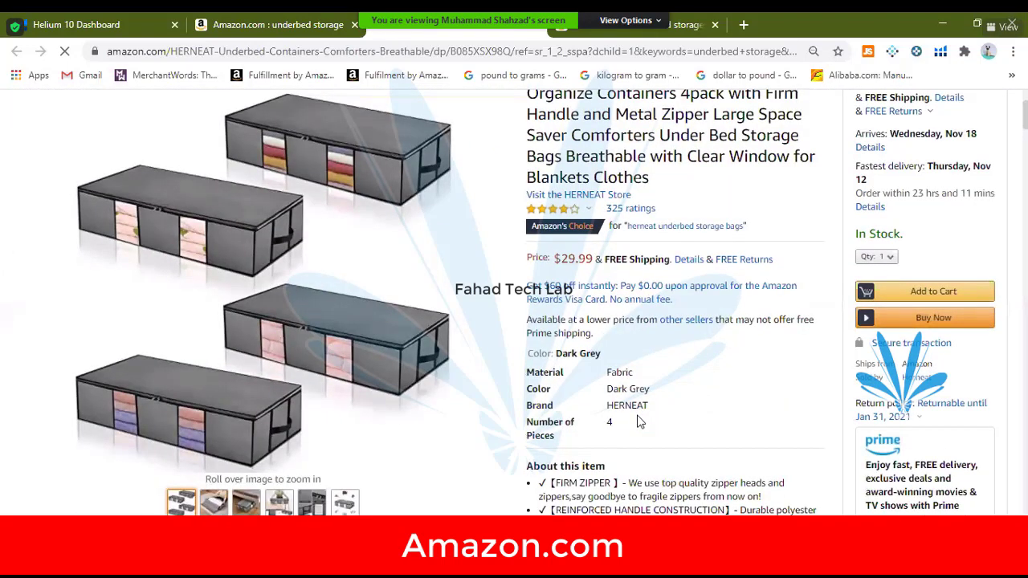
{"action": "scroll", "coordinate": [638, 421], "scroll_direction": "down", "scroll_amount": 2}
{"action": "scroll", "coordinate": [639, 422], "scroll_direction": "down", "scroll_amount": 2}
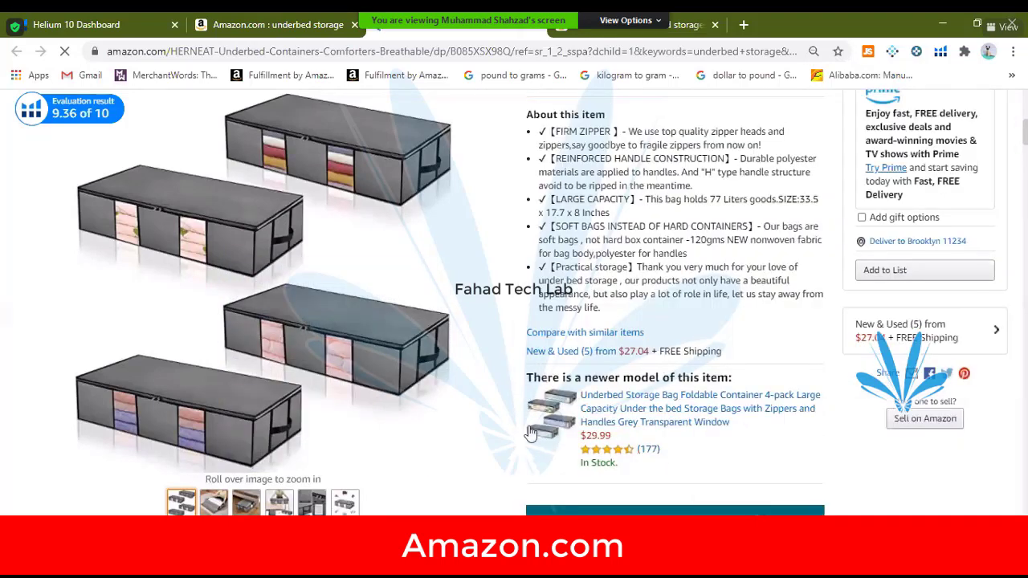
Step: Return to the start of the HERNEAT listing and highlight "4pack" in the title and the product's price
{"action": "mouse_move", "coordinate": [727, 411]}
{"action": "scroll", "coordinate": [779, 384], "scroll_direction": "up", "scroll_amount": 4}
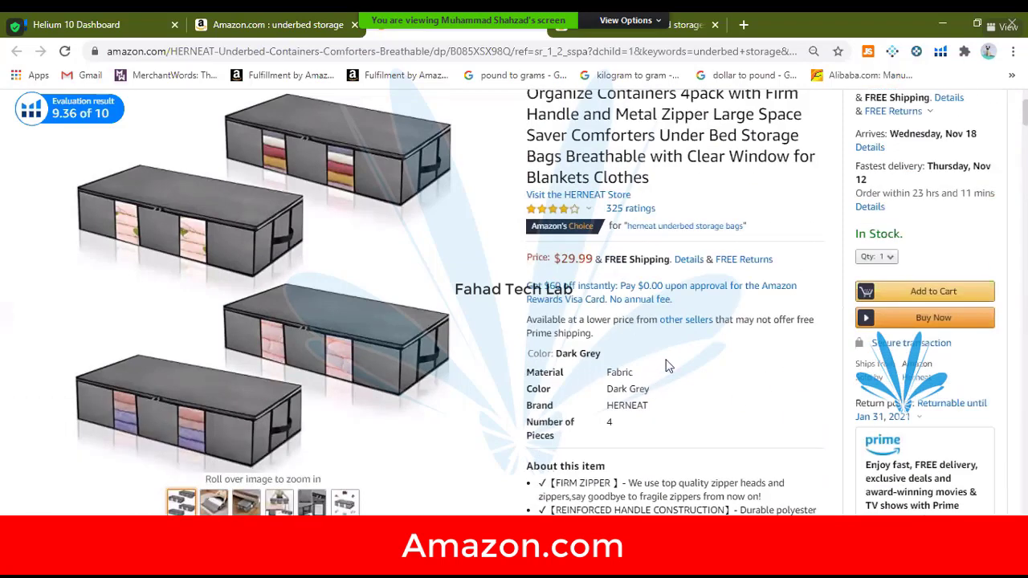
{"action": "scroll", "coordinate": [695, 396], "scroll_direction": "up", "scroll_amount": 3}
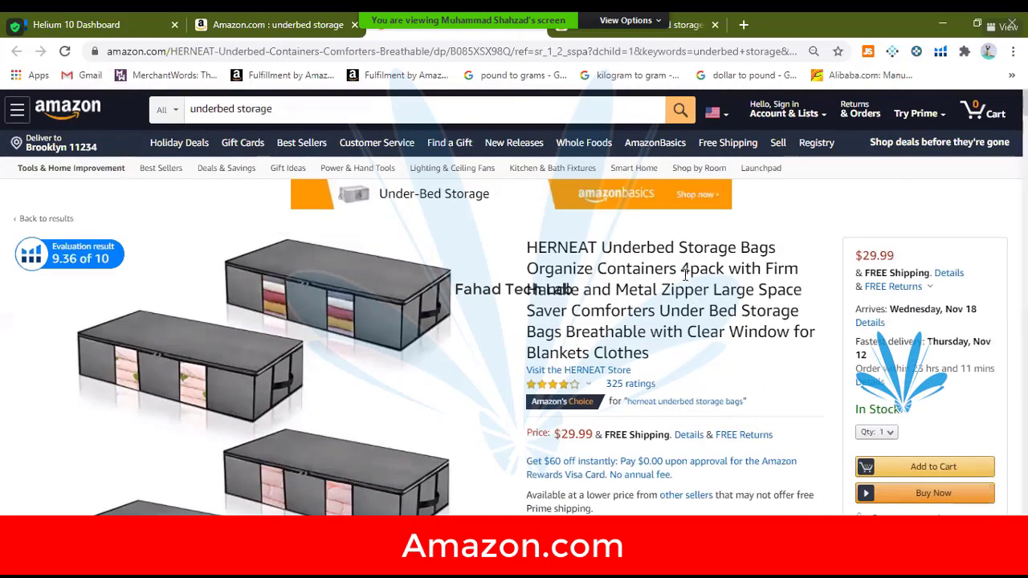
{"action": "left_click_drag", "start_coordinate": [708, 271], "coordinate": [681, 271]}
{"action": "left_click_drag", "start_coordinate": [912, 257], "coordinate": [855, 257]}
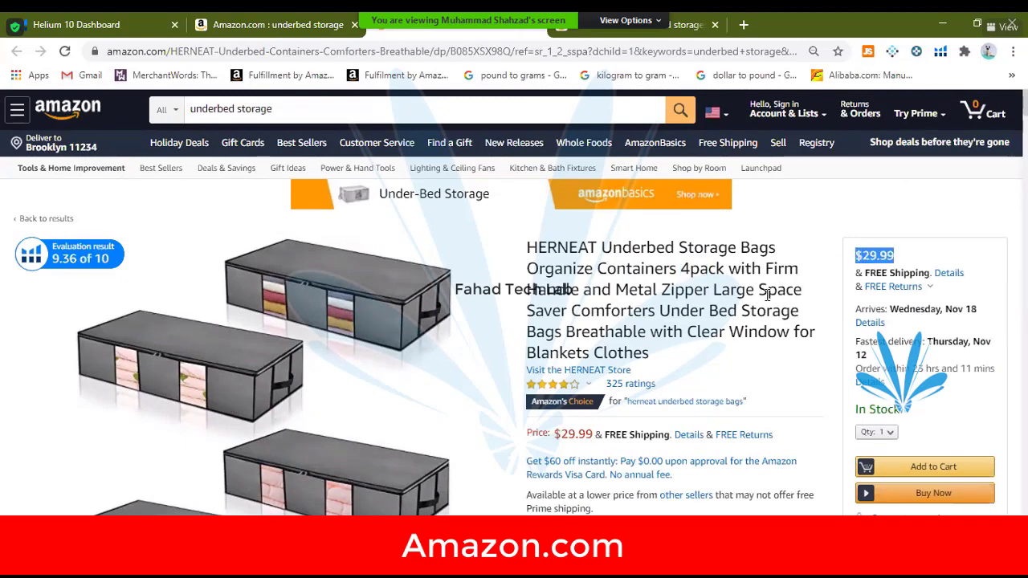
Step: Compare the HERNEAT listing's star rating breakdown with the rating and price of the newer model shown below its description
{"action": "scroll", "coordinate": [770, 294], "scroll_direction": "down", "scroll_amount": 2}
{"action": "scroll", "coordinate": [618, 450], "scroll_direction": "down", "scroll_amount": 5}
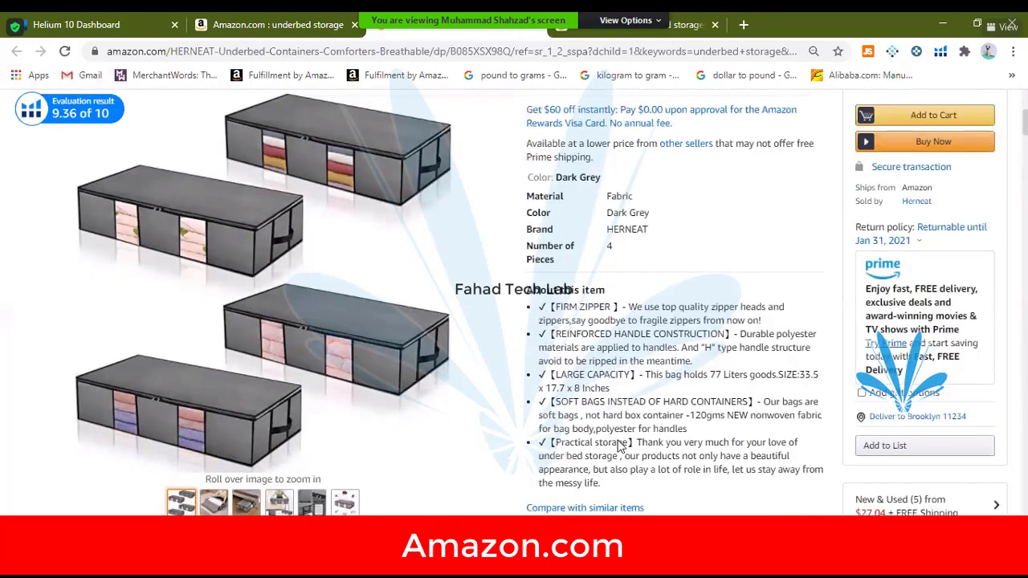
{"action": "scroll", "coordinate": [608, 443], "scroll_direction": "down", "scroll_amount": 1}
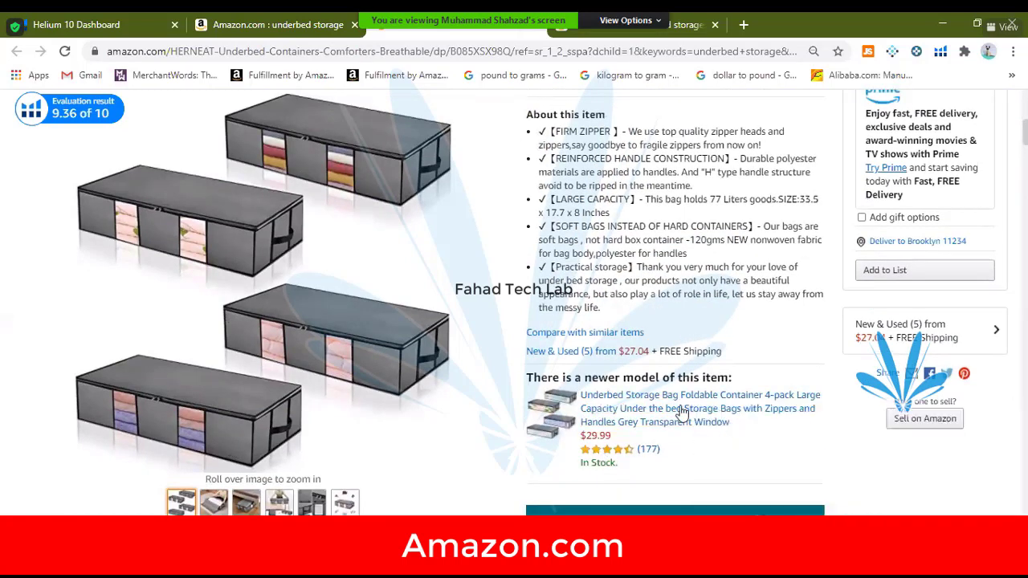
{"action": "mouse_move", "coordinate": [619, 424]}
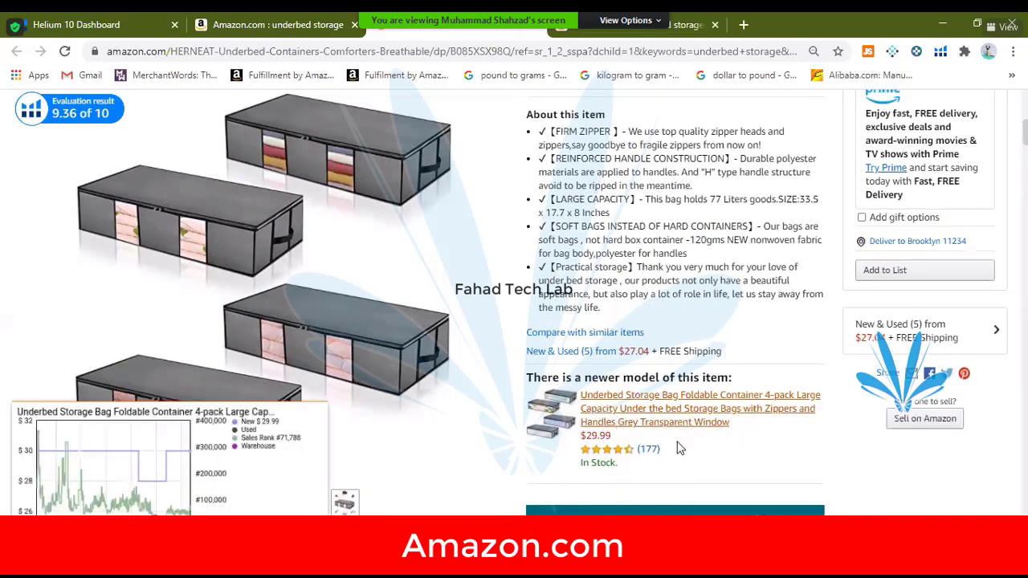
{"action": "scroll", "coordinate": [685, 441], "scroll_direction": "up", "scroll_amount": 1}
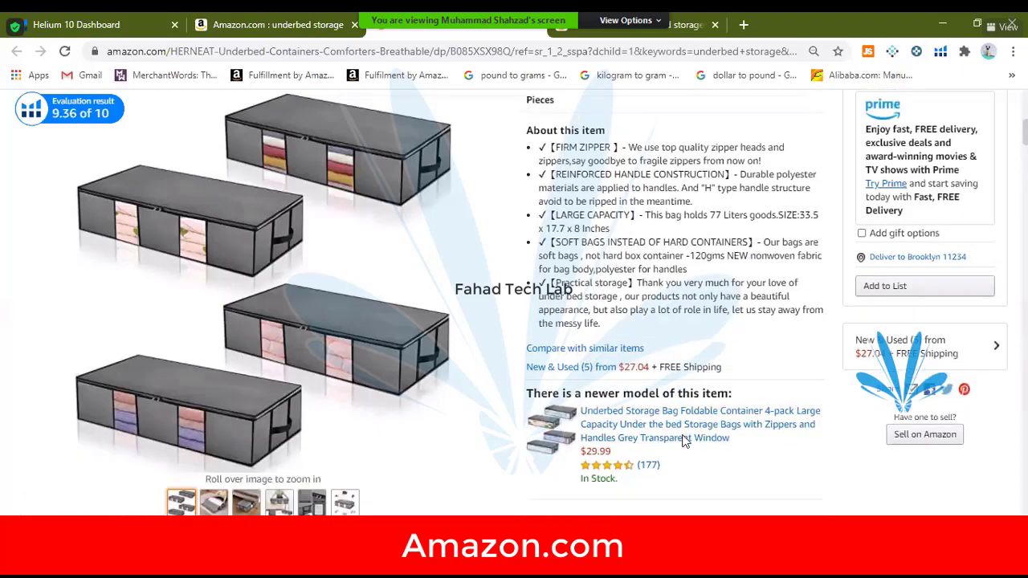
{"action": "scroll", "coordinate": [685, 441], "scroll_direction": "up", "scroll_amount": 4}
{"action": "mouse_move", "coordinate": [581, 208]}
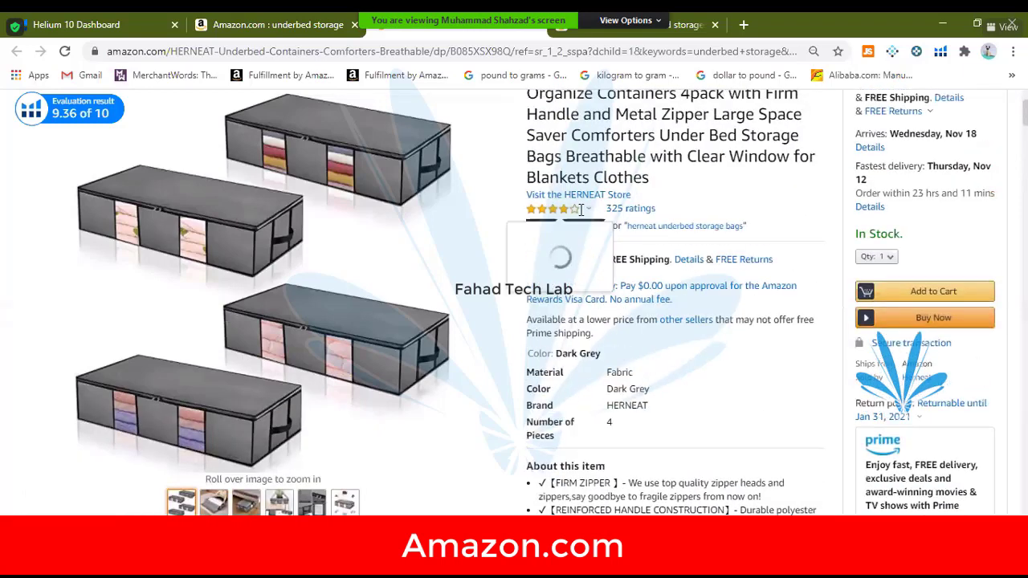
{"action": "scroll", "coordinate": [611, 332], "scroll_direction": "down", "scroll_amount": 1}
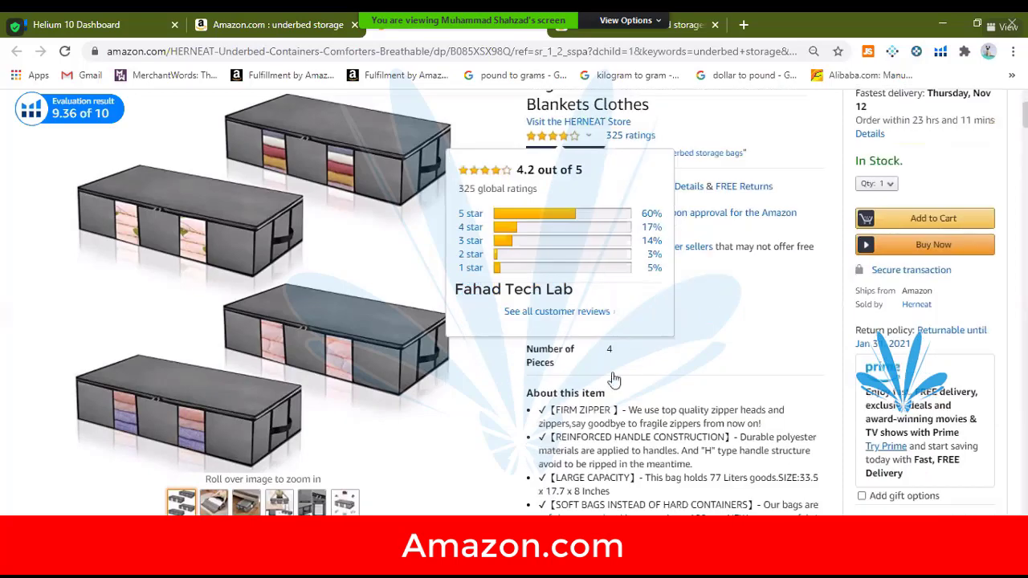
{"action": "scroll", "coordinate": [628, 457], "scroll_direction": "down", "scroll_amount": 4}
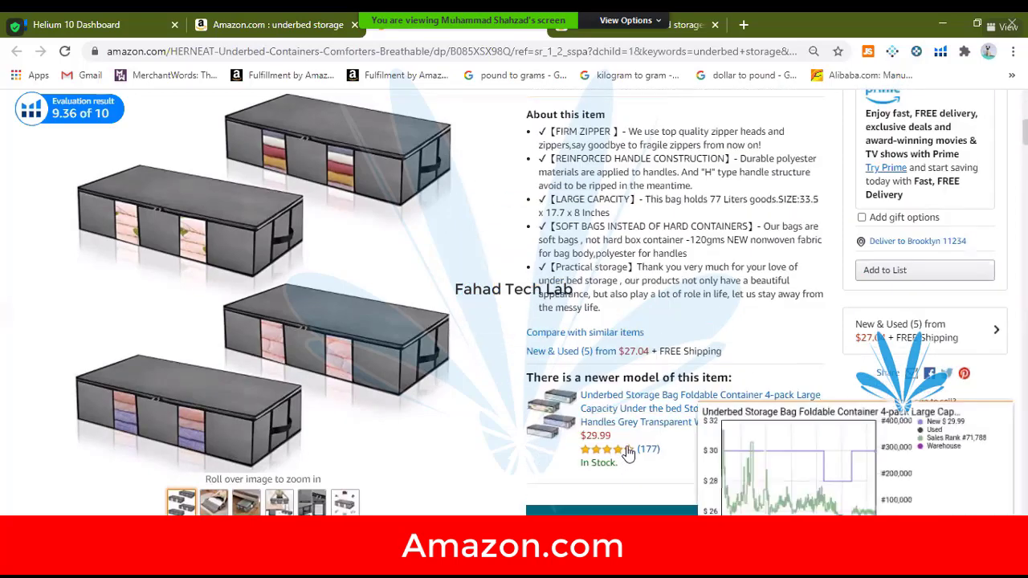
{"action": "scroll", "coordinate": [631, 281], "scroll_direction": "down", "scroll_amount": 2}
{"action": "right_click", "coordinate": [633, 279]}
{"action": "left_click", "coordinate": [653, 286]}
{"action": "left_click", "coordinate": [551, 30]}
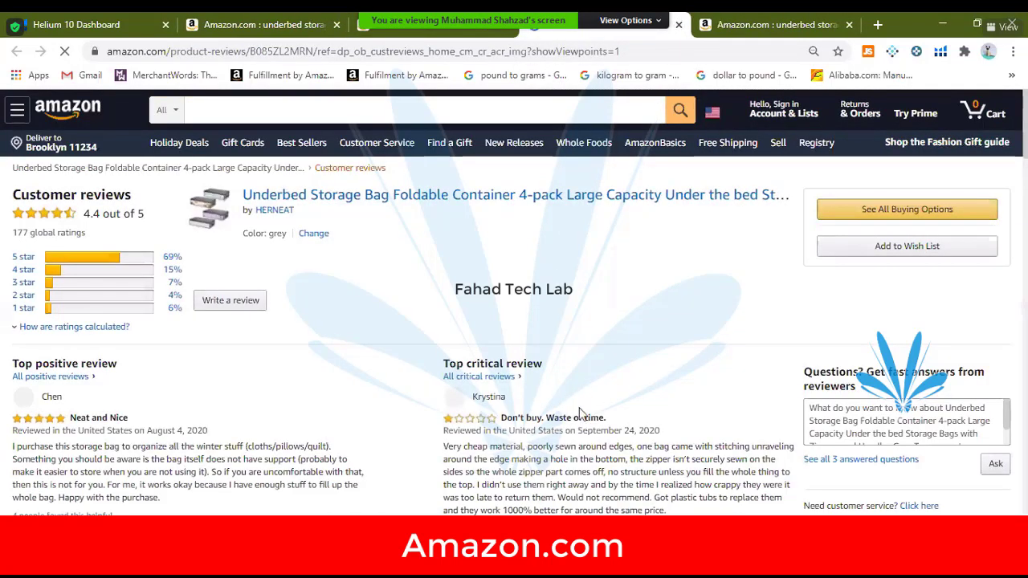
{"action": "key", "text": "ctrl+w"}
Step: Open the newer Underbed Storage Bag Foldable Container 4-pack listing in a new tab and check its star rating
{"action": "right_click", "coordinate": [605, 232]}
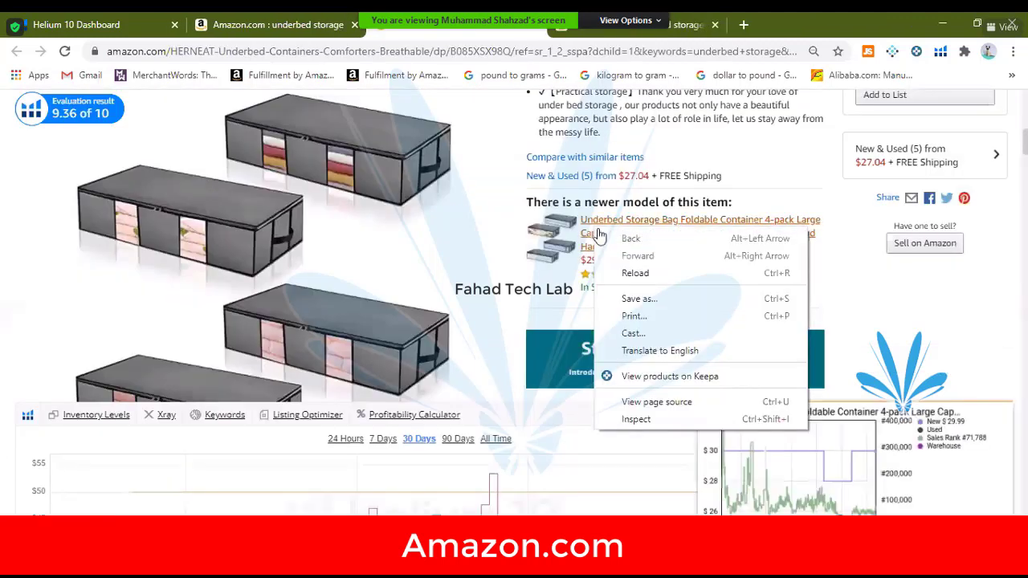
{"action": "key", "text": "Escape"}
{"action": "right_click", "coordinate": [600, 232]}
{"action": "left_click", "coordinate": [667, 241]}
{"action": "left_click", "coordinate": [561, 30]}
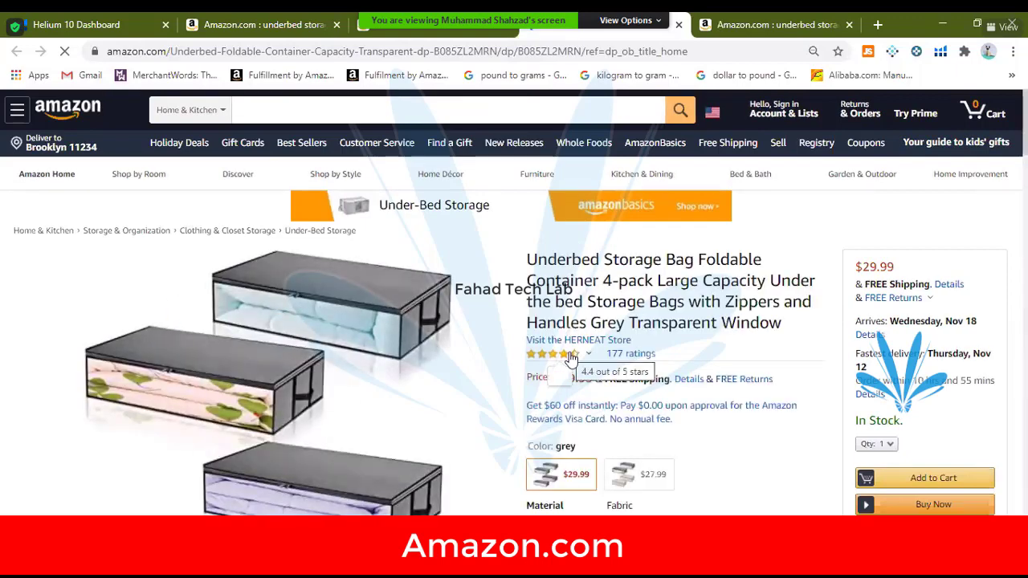
{"action": "left_click", "coordinate": [570, 355]}
Step: Go back to the older HERNEAT listing and compare its star rating with that of the newer model's page
{"action": "left_click", "coordinate": [453, 32]}
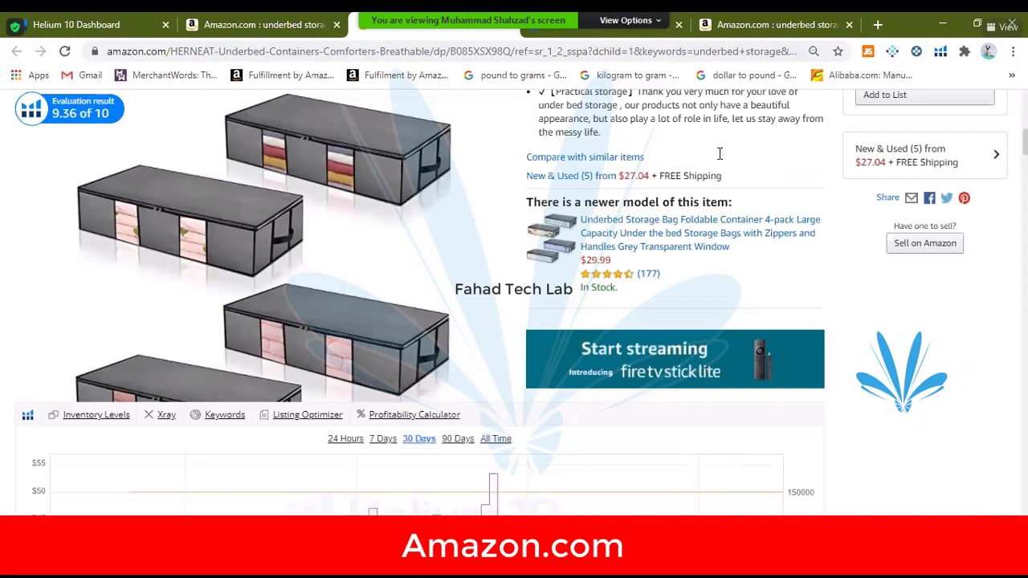
{"action": "scroll", "coordinate": [719, 152], "scroll_direction": "up", "scroll_amount": 2}
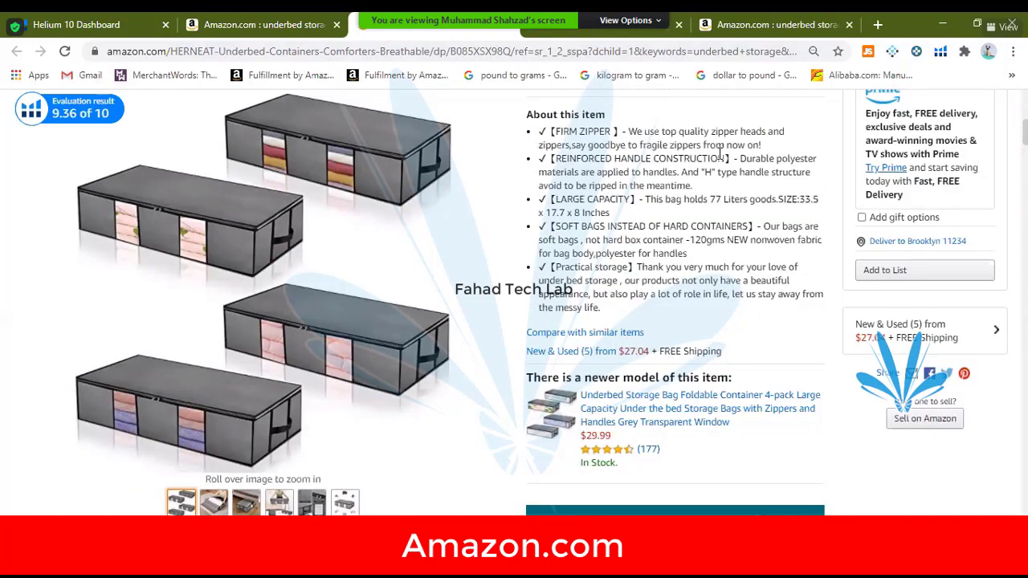
{"action": "scroll", "coordinate": [728, 278], "scroll_direction": "up", "scroll_amount": 4}
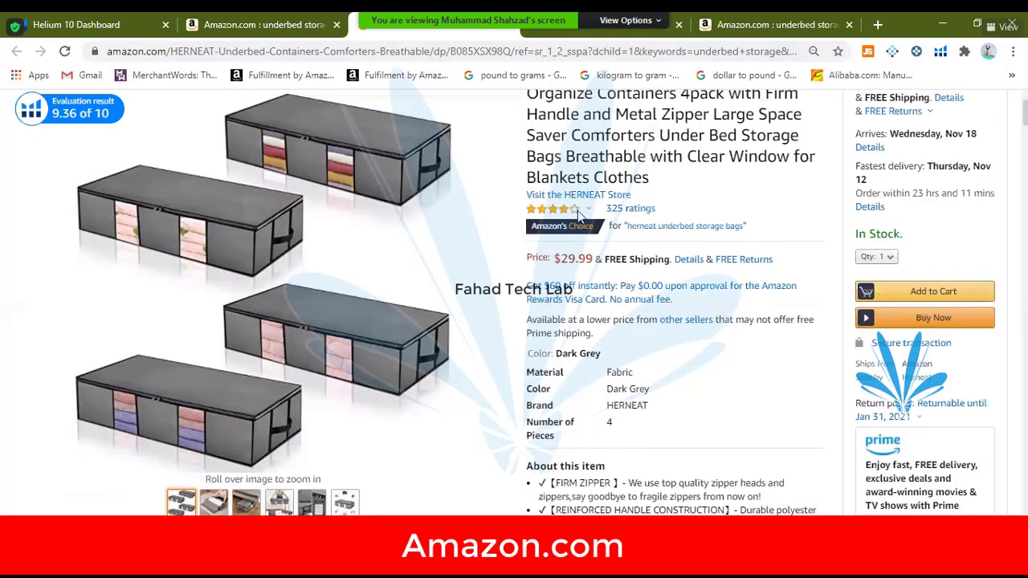
{"action": "mouse_move", "coordinate": [601, 226]}
{"action": "scroll", "coordinate": [610, 265], "scroll_direction": "down", "scroll_amount": 1}
{"action": "scroll", "coordinate": [626, 249], "scroll_direction": "down", "scroll_amount": 3}
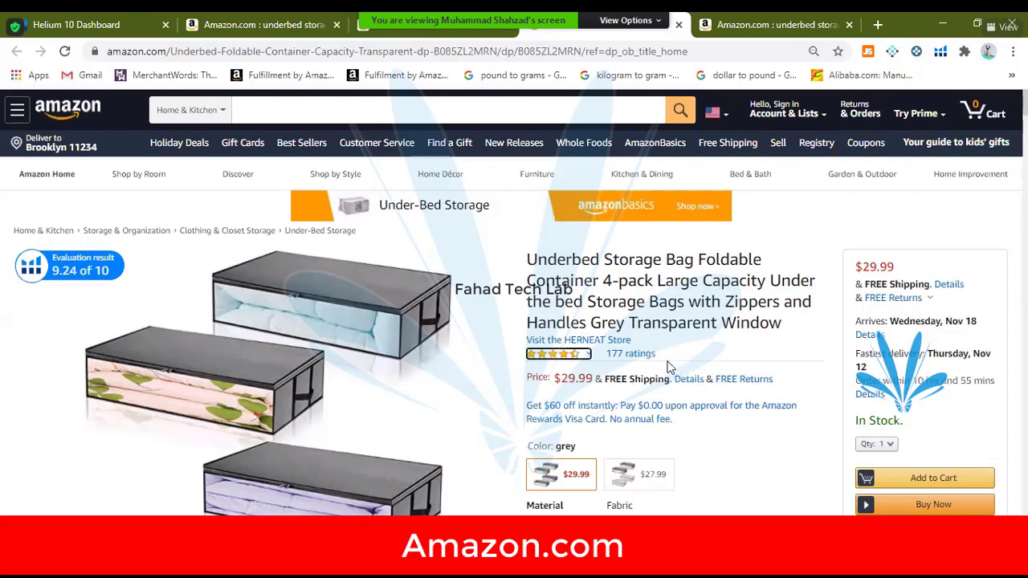
{"action": "left_click", "coordinate": [454, 31]}
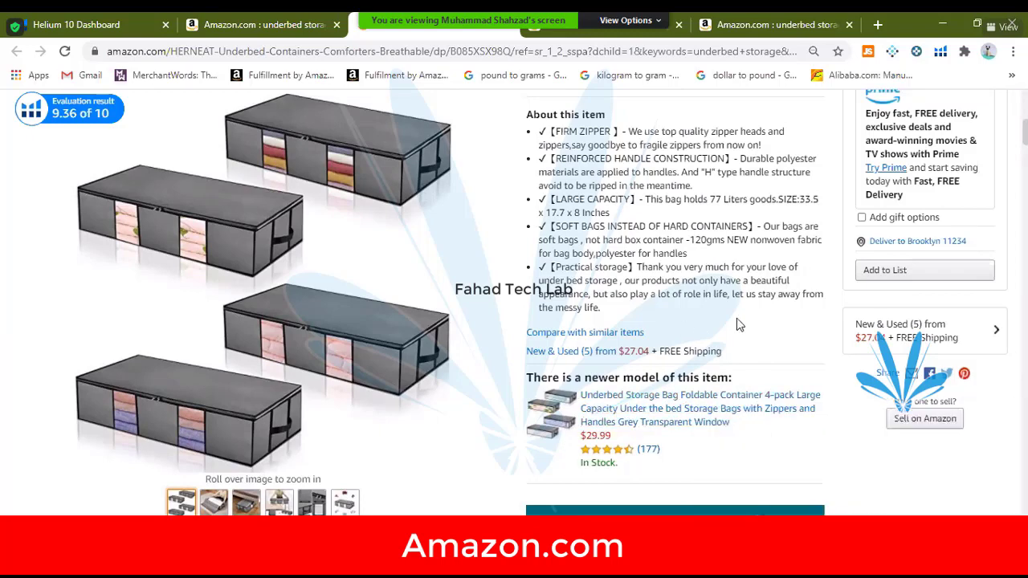
Step: Examine the HERNEAT listing from its description through the revenue and price charts, and highlight the "Frequently bought together" heading
{"action": "scroll", "coordinate": [740, 324], "scroll_direction": "up", "scroll_amount": 1}
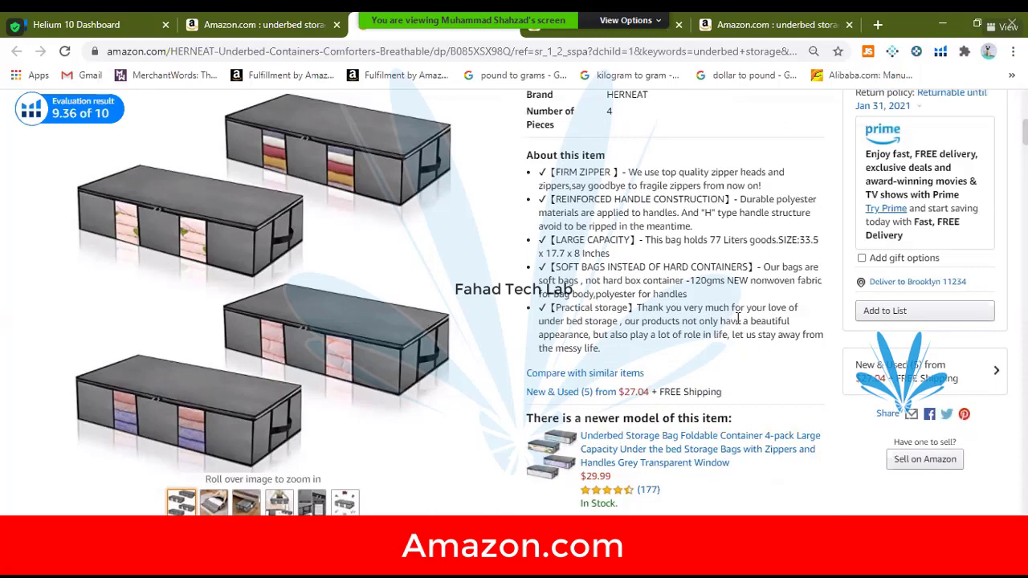
{"action": "scroll", "coordinate": [737, 319], "scroll_direction": "up", "scroll_amount": 2}
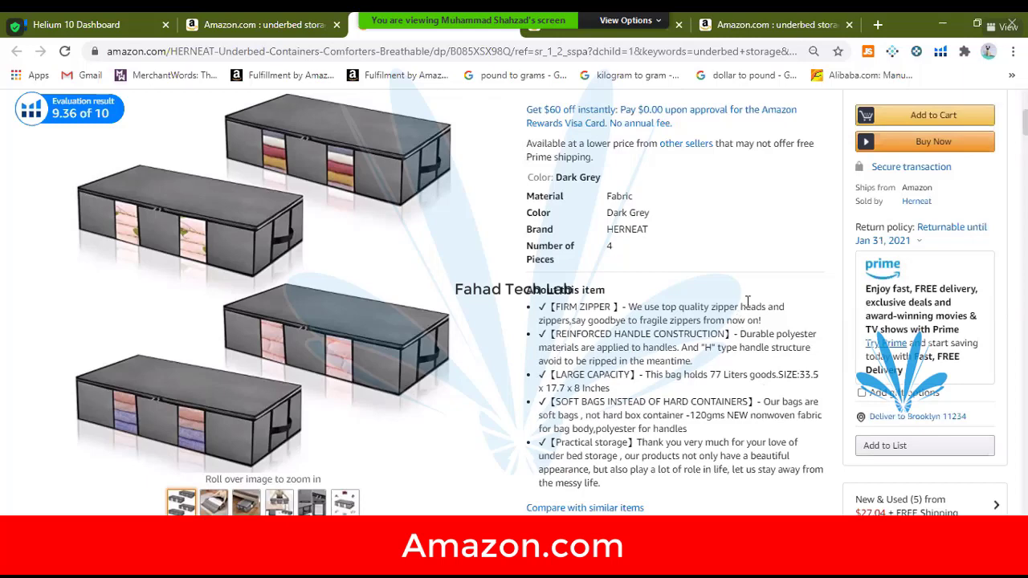
{"action": "scroll", "coordinate": [741, 309], "scroll_direction": "down", "scroll_amount": 1}
{"action": "scroll", "coordinate": [727, 333], "scroll_direction": "down", "scroll_amount": 10}
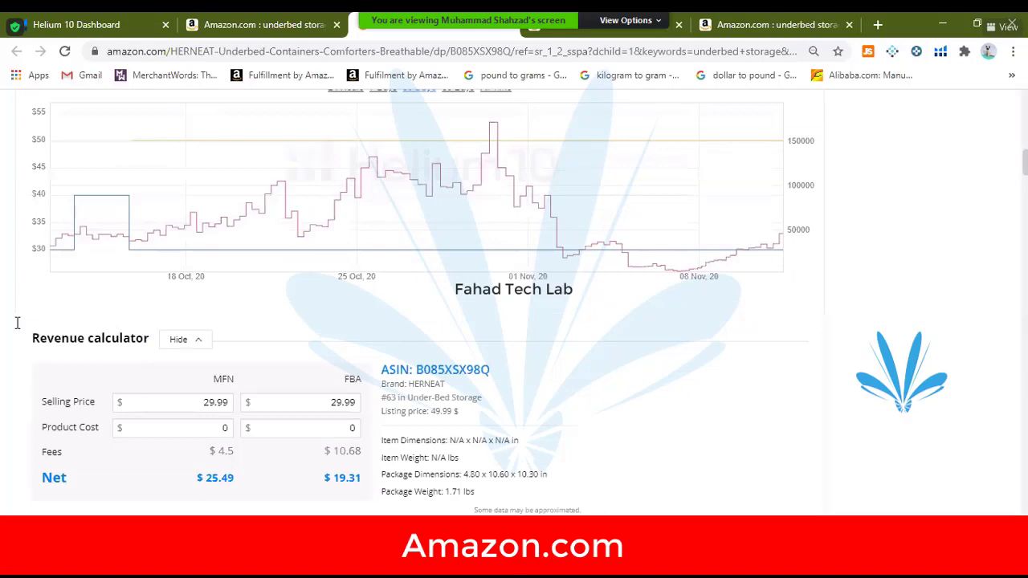
{"action": "scroll", "coordinate": [19, 320], "scroll_direction": "down", "scroll_amount": 8}
{"action": "scroll", "coordinate": [177, 322], "scroll_direction": "down", "scroll_amount": 2}
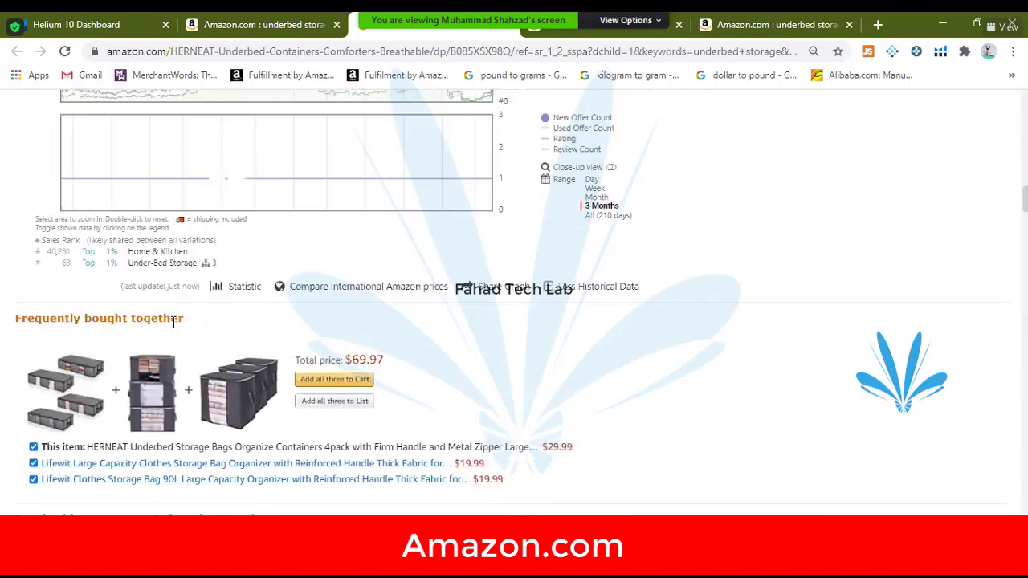
{"action": "scroll", "coordinate": [87, 392], "scroll_direction": "down", "scroll_amount": 2}
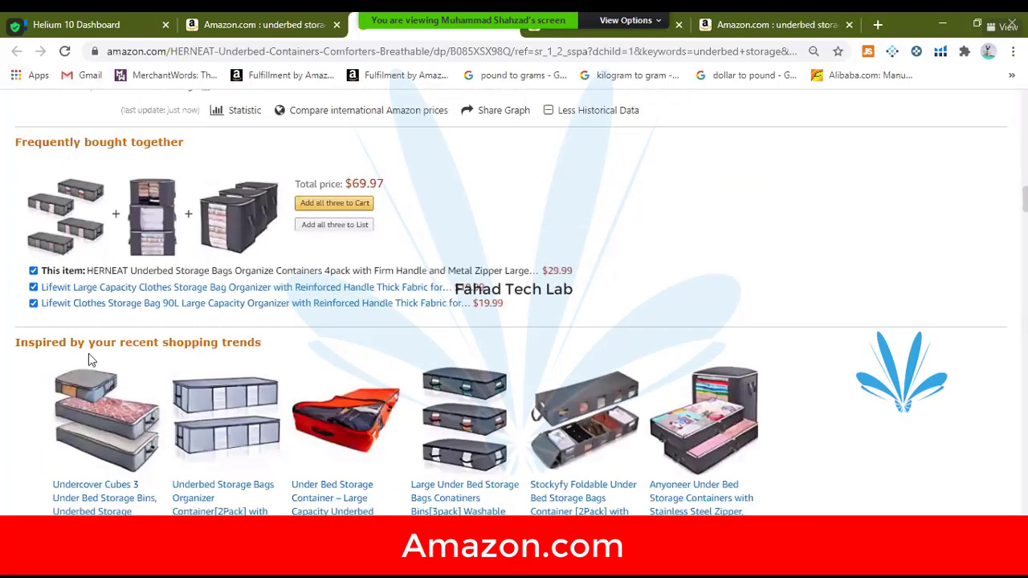
{"action": "scroll", "coordinate": [171, 324], "scroll_direction": "up", "scroll_amount": 2}
{"action": "left_click_drag", "start_coordinate": [180, 320], "coordinate": [165, 344]}
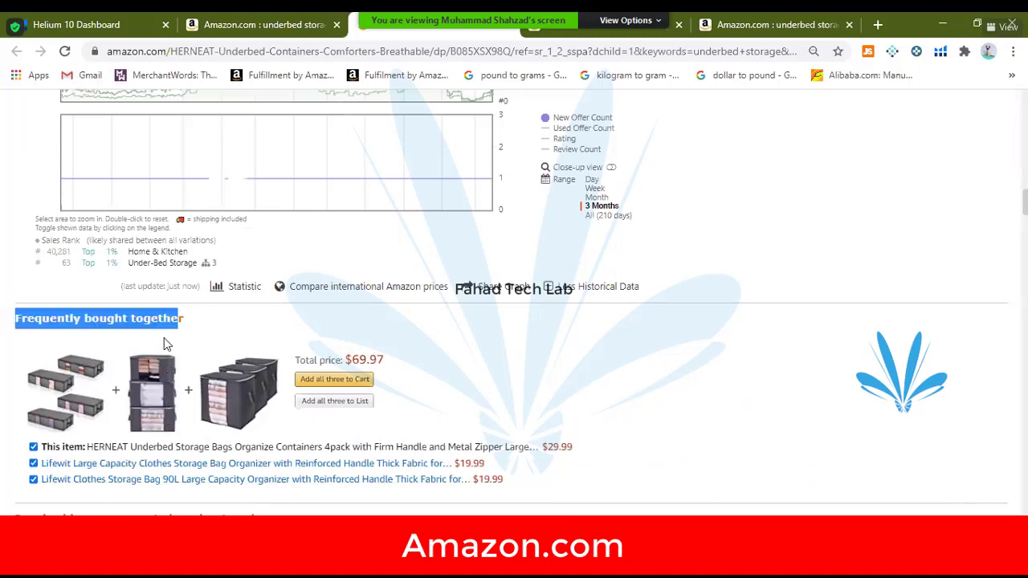
{"action": "mouse_move", "coordinate": [166, 340]}
{"action": "scroll", "coordinate": [634, 397], "scroll_direction": "up", "scroll_amount": 3}
{"action": "scroll", "coordinate": [634, 399], "scroll_direction": "up", "scroll_amount": 4}
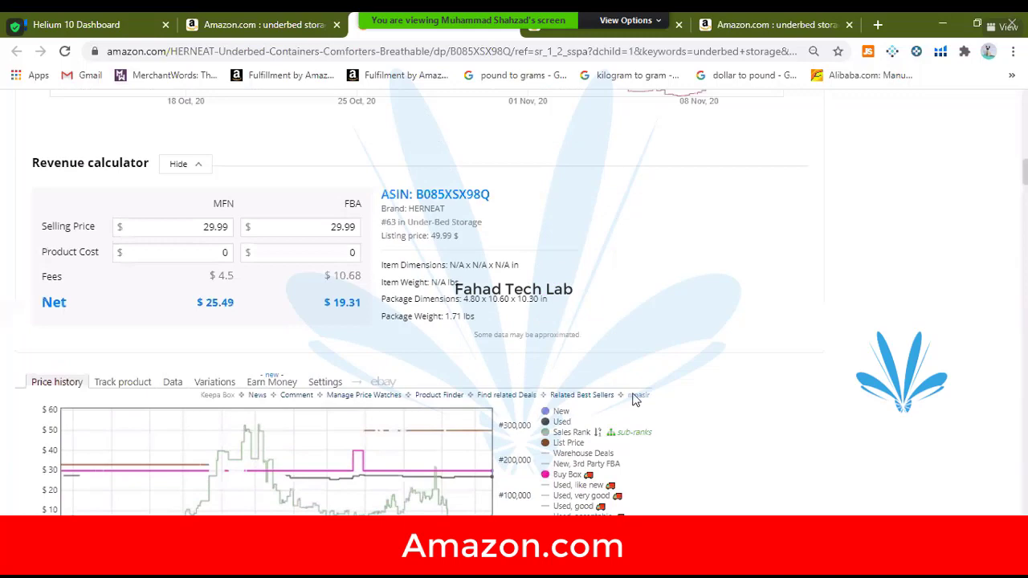
Step: Leave the HERNEAT product listing and go back to the Amazon search results for "underbed storages"
{"action": "scroll", "coordinate": [634, 399], "scroll_direction": "up", "scroll_amount": 6}
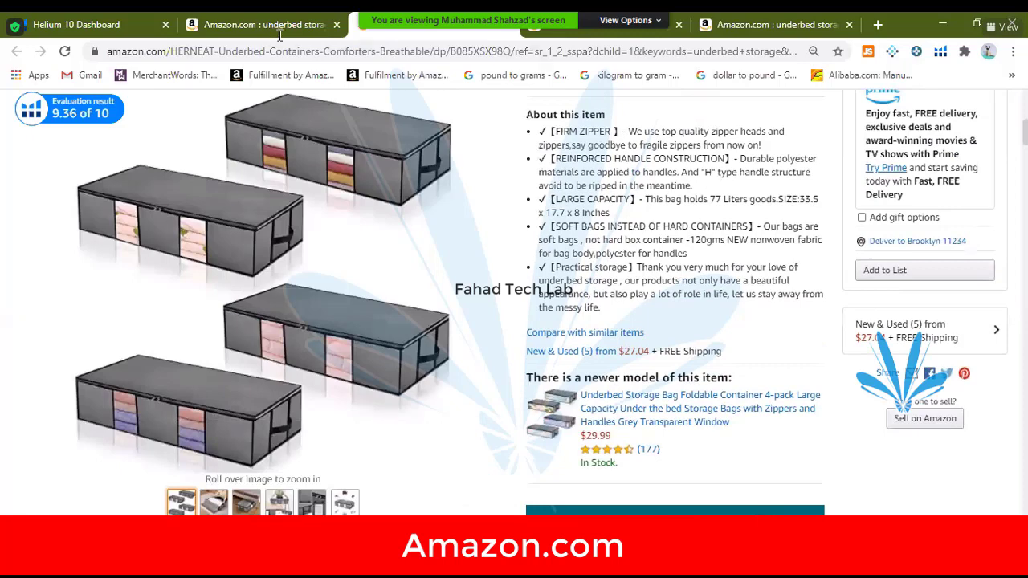
{"action": "key", "text": "ctrl+shift+Tab"}
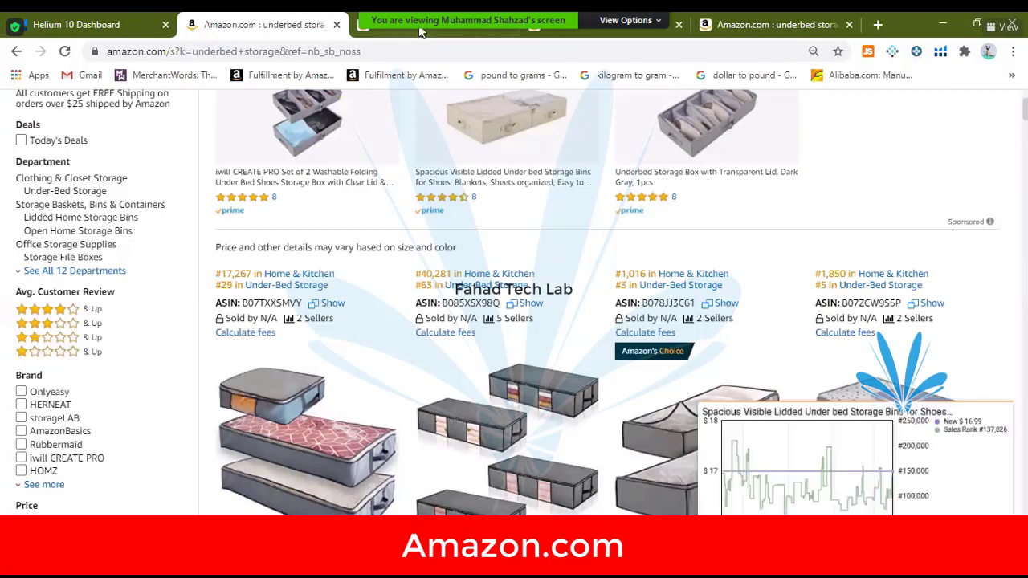
{"action": "left_click", "coordinate": [434, 264]}
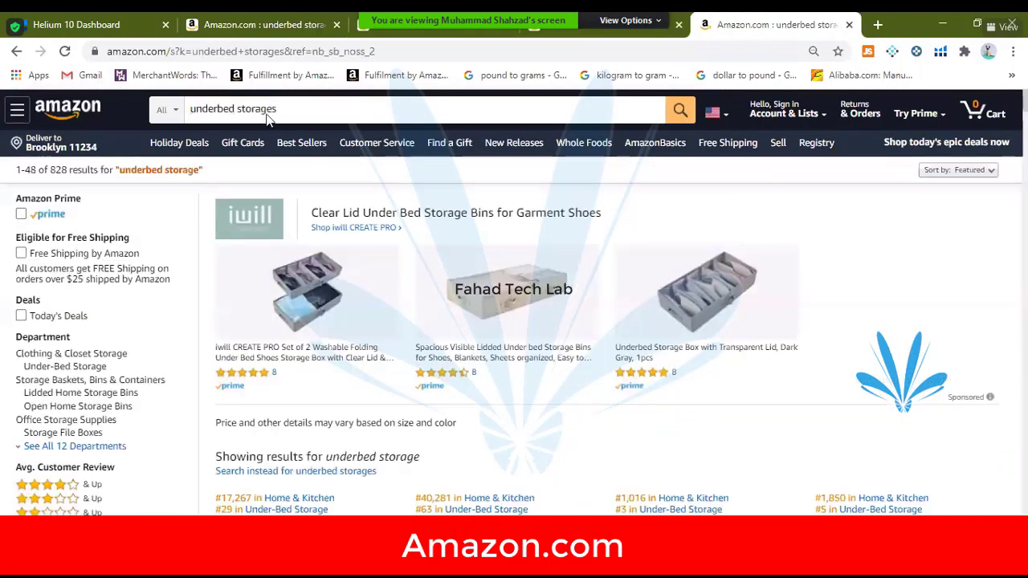
Step: Search Amazon for "garlic press" and view the first row of sponsored listings
{"action": "left_click", "coordinate": [184, 112]}
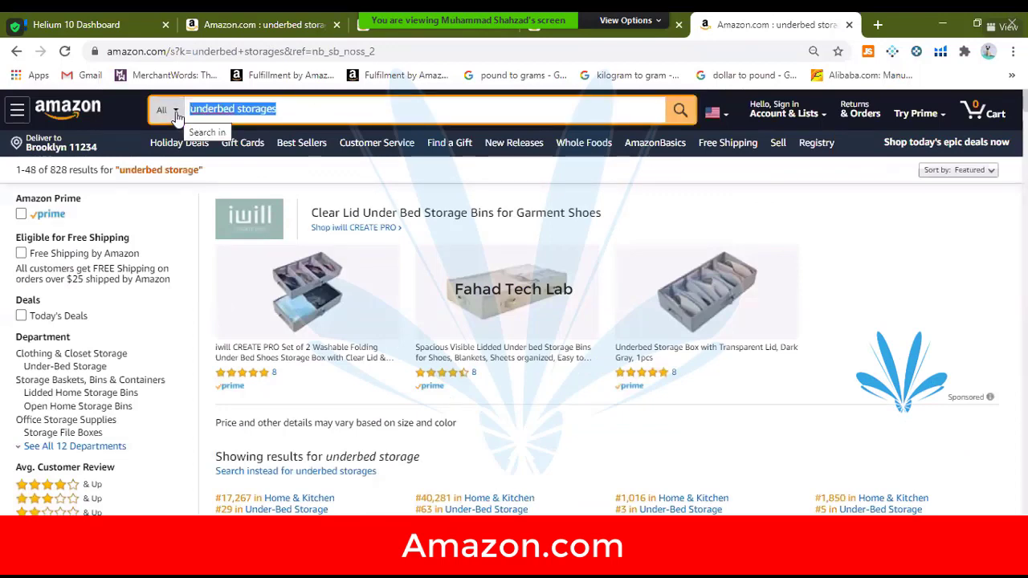
{"action": "type", "text": "garlic p"}
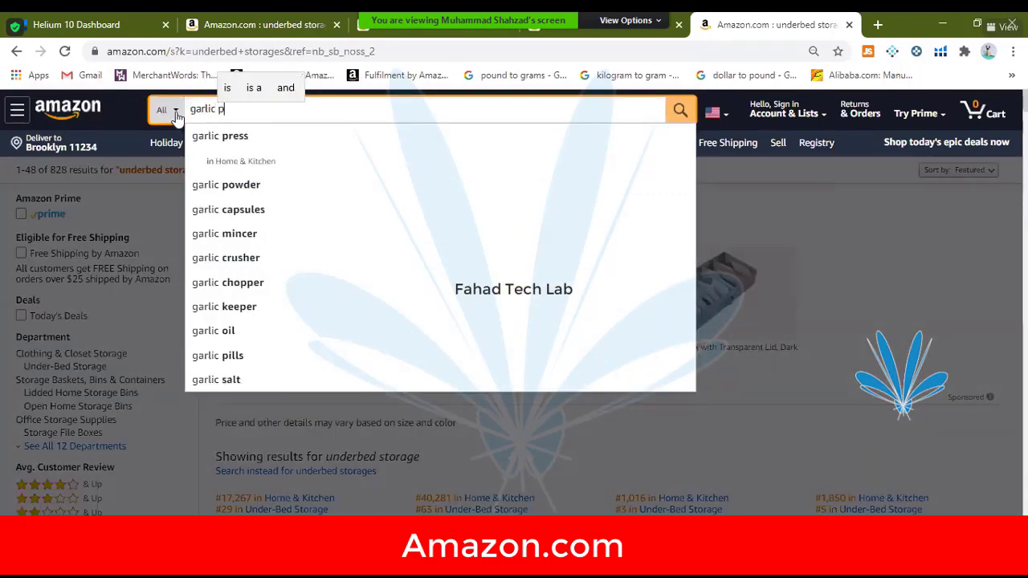
{"action": "type", "text": "ress"}
{"action": "key", "text": "Return"}
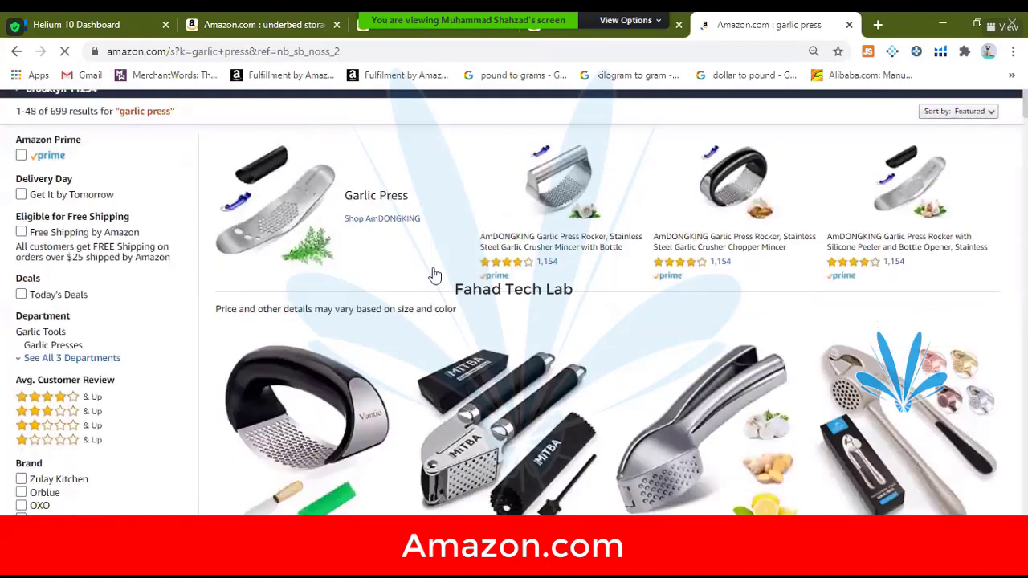
{"action": "scroll", "coordinate": [432, 276], "scroll_direction": "down", "scroll_amount": 2}
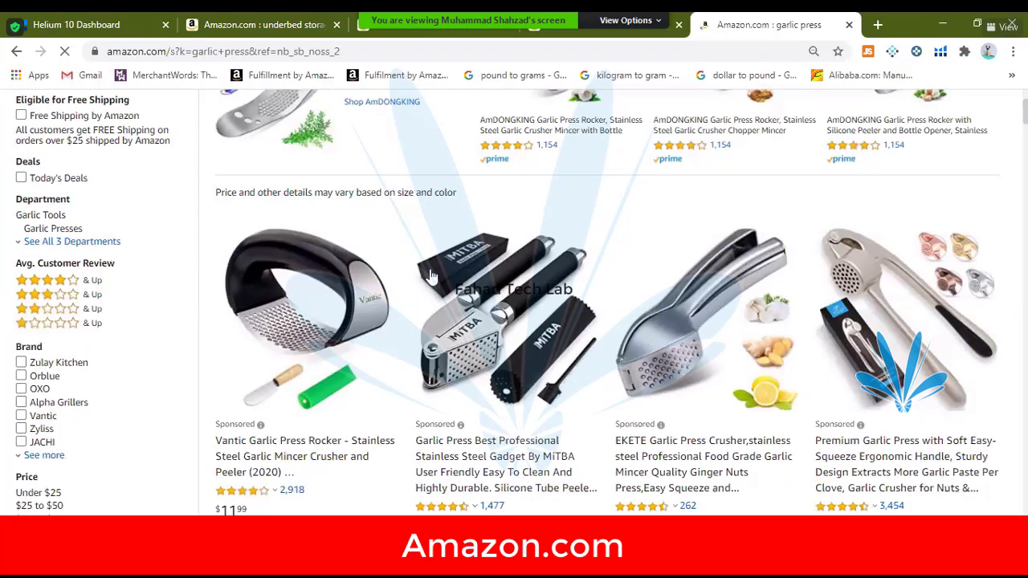
{"action": "scroll", "coordinate": [408, 314], "scroll_direction": "down", "scroll_amount": 2}
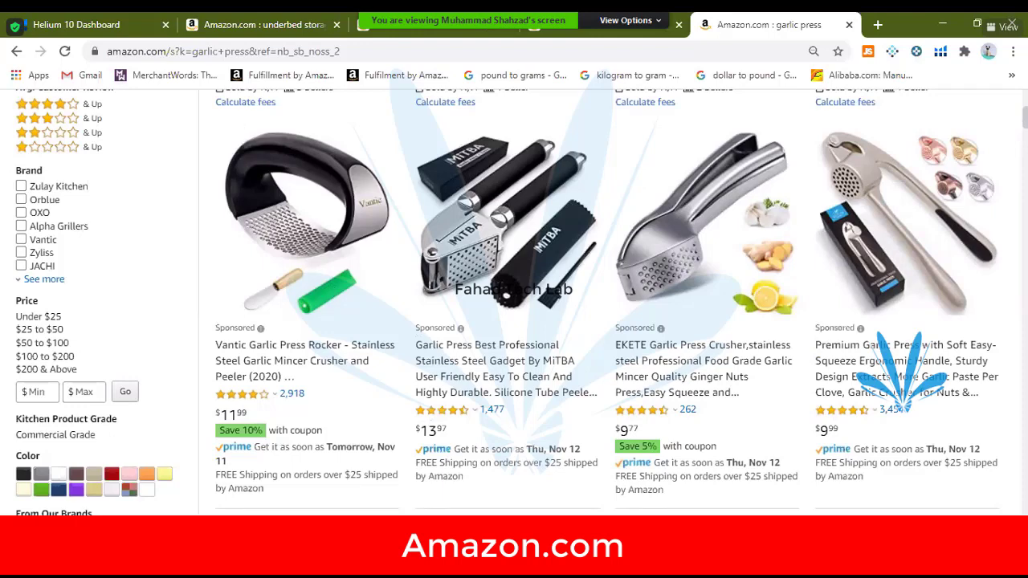
Step: Switch to the Auto Search term report in the remote Excel window and examine row 8's impressions, clicks and ACoS
{"action": "mouse_move", "coordinate": [530, 567]}
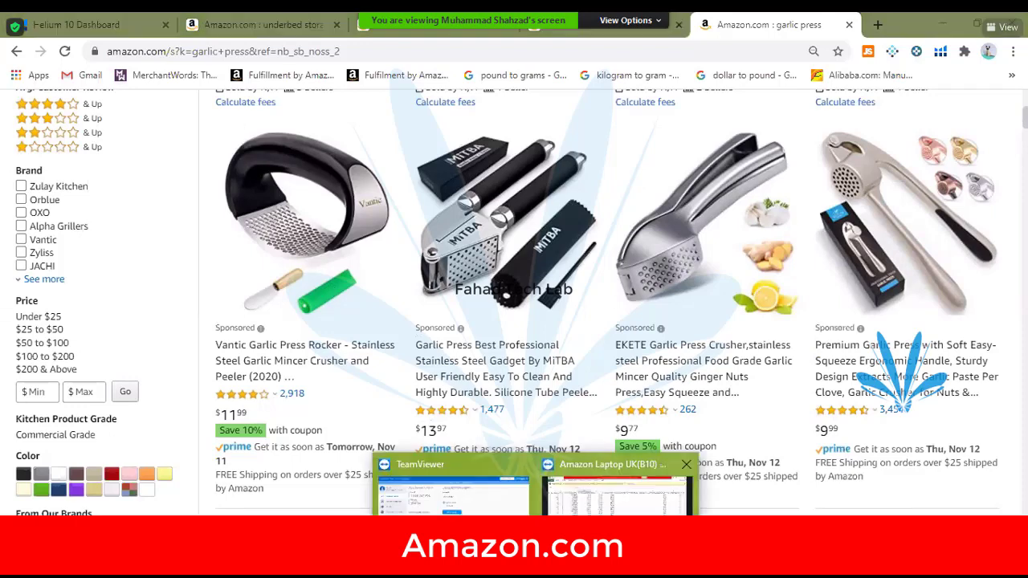
{"action": "left_click", "coordinate": [594, 482]}
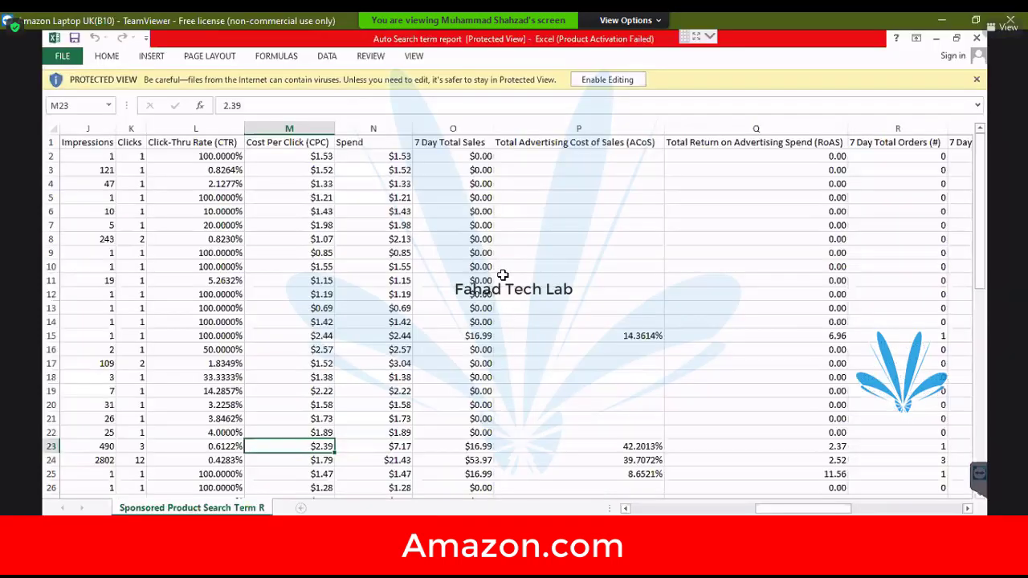
{"action": "left_click", "coordinate": [476, 351]}
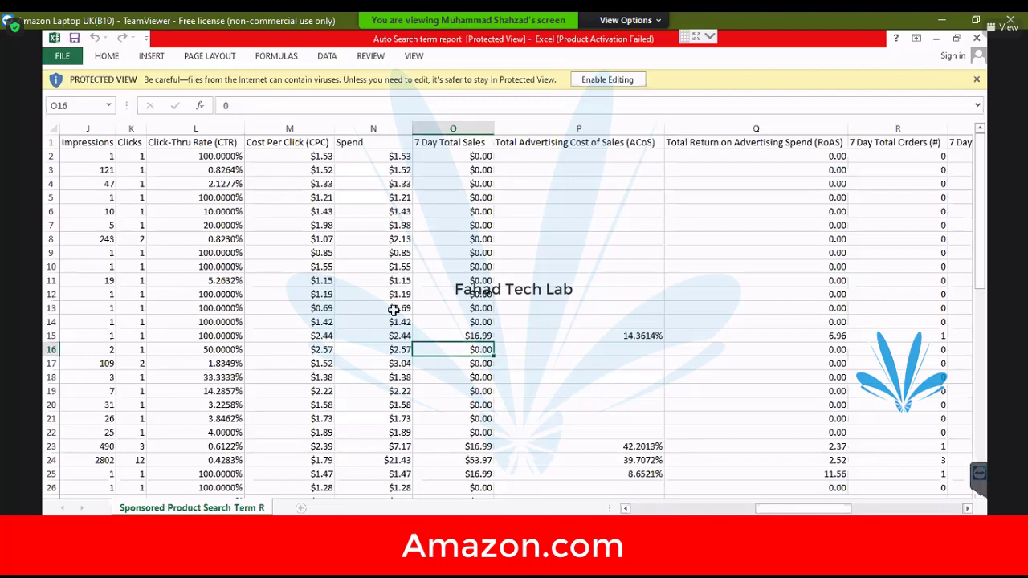
{"action": "left_click", "coordinate": [142, 238]}
{"action": "left_click", "coordinate": [101, 238]}
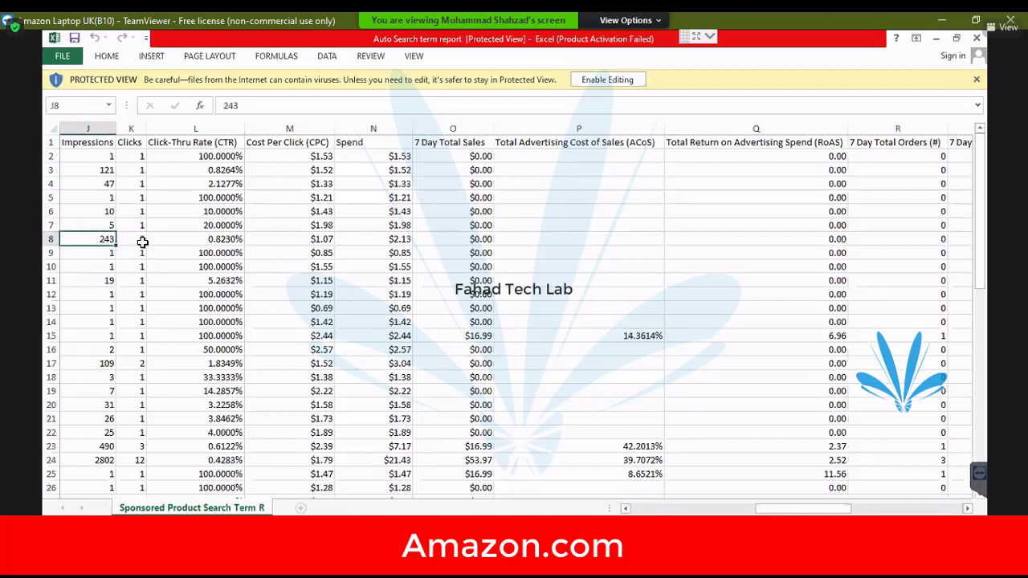
{"action": "left_click", "coordinate": [141, 239]}
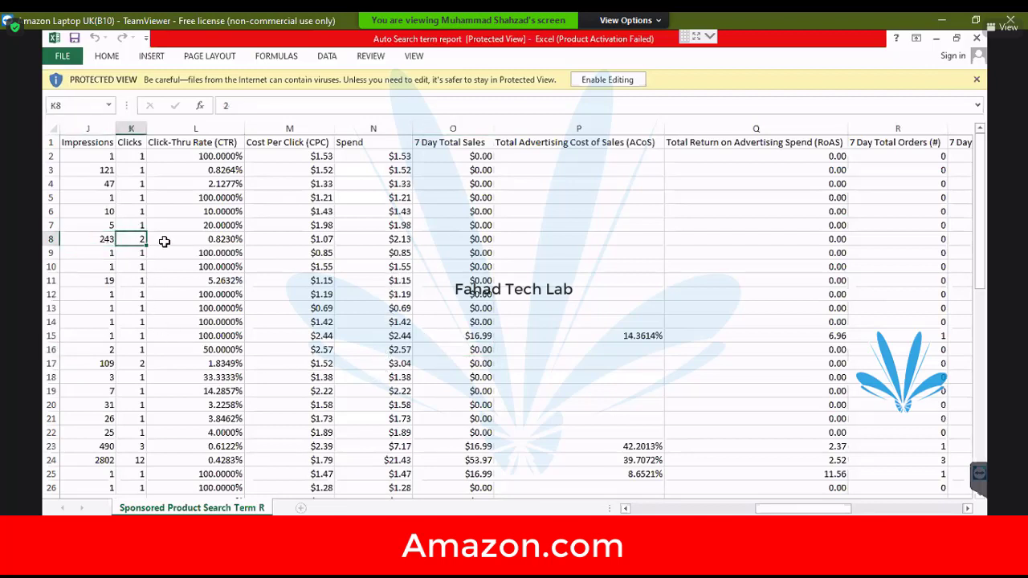
{"action": "left_click", "coordinate": [596, 239]}
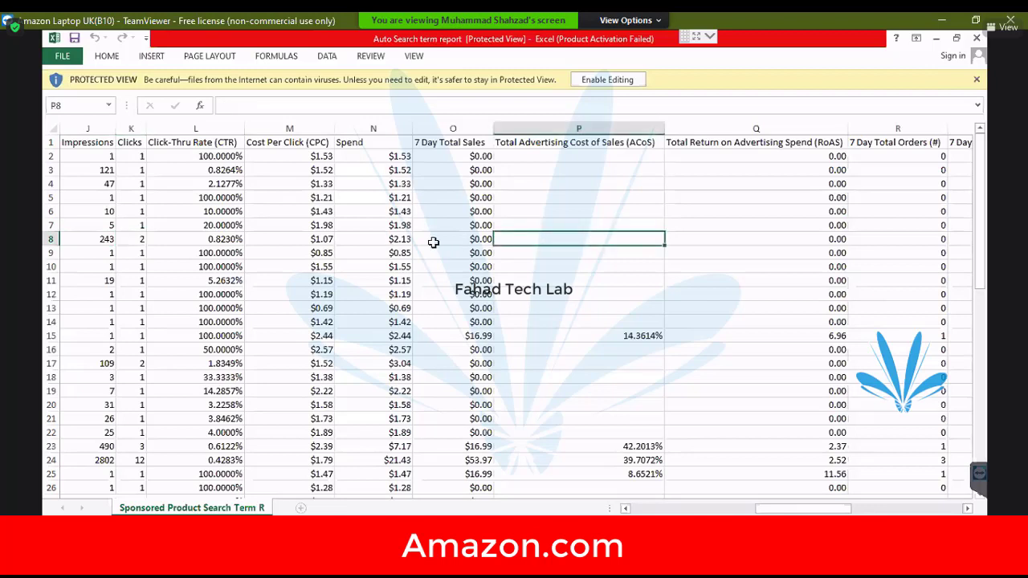
{"action": "left_click", "coordinate": [88, 238]}
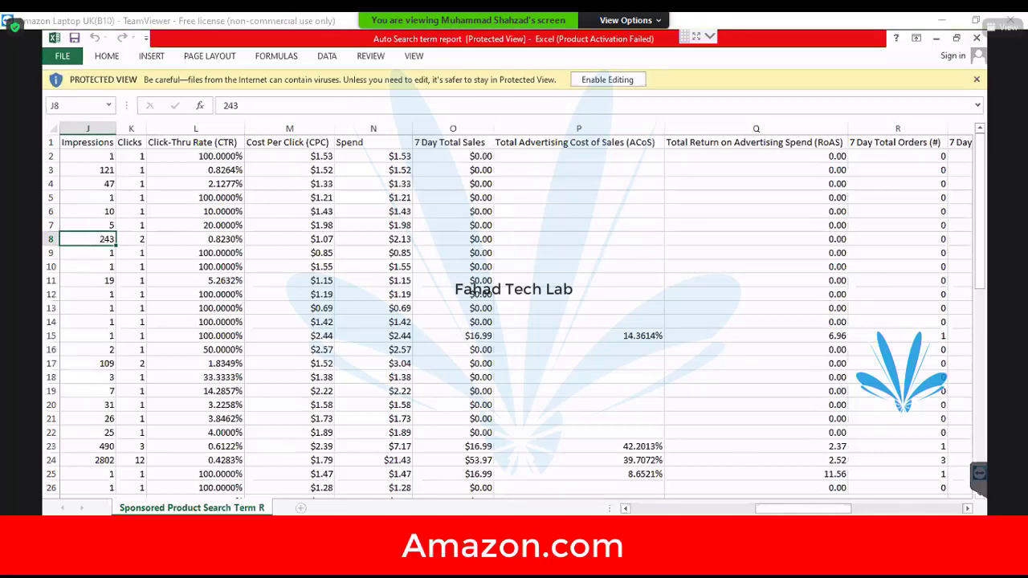
Step: Switch back to the garlic press results in Chrome and compare the sponsored listings' titles, prices, ratings and sales ranks
{"action": "key", "text": "alt+Tab"}
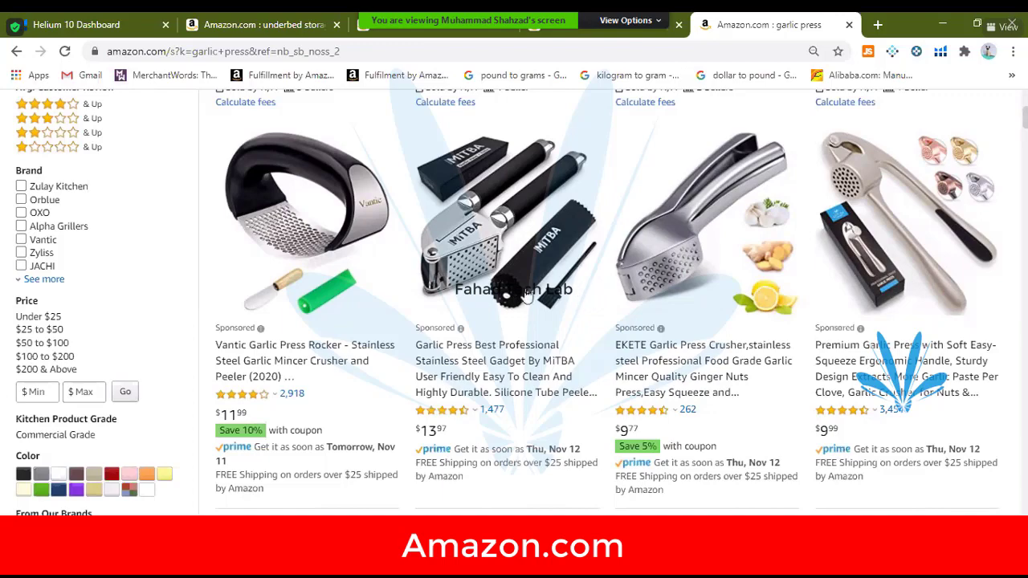
{"action": "scroll", "coordinate": [450, 305], "scroll_direction": "up", "scroll_amount": 2}
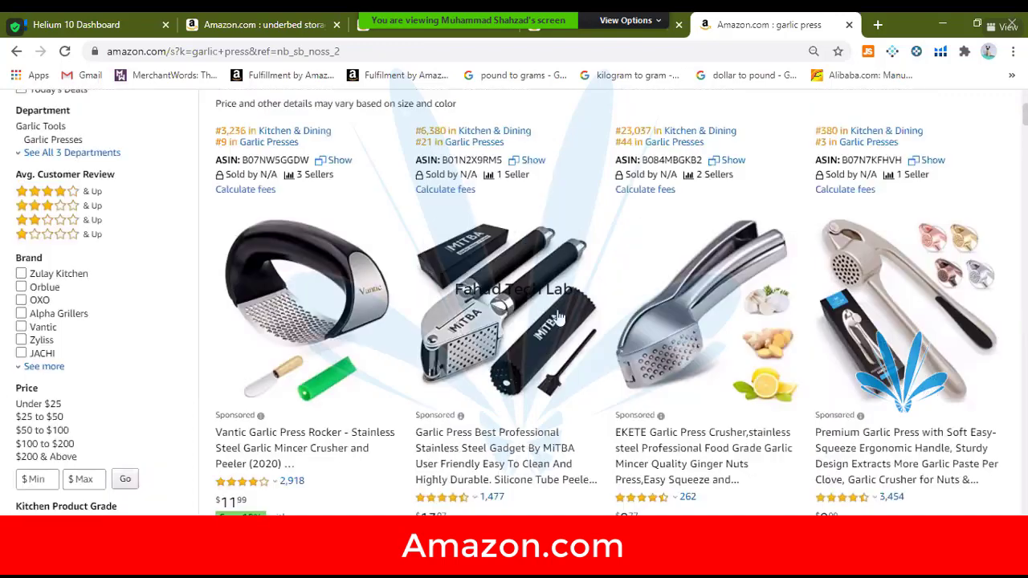
{"action": "scroll", "coordinate": [479, 370], "scroll_direction": "down", "scroll_amount": 2}
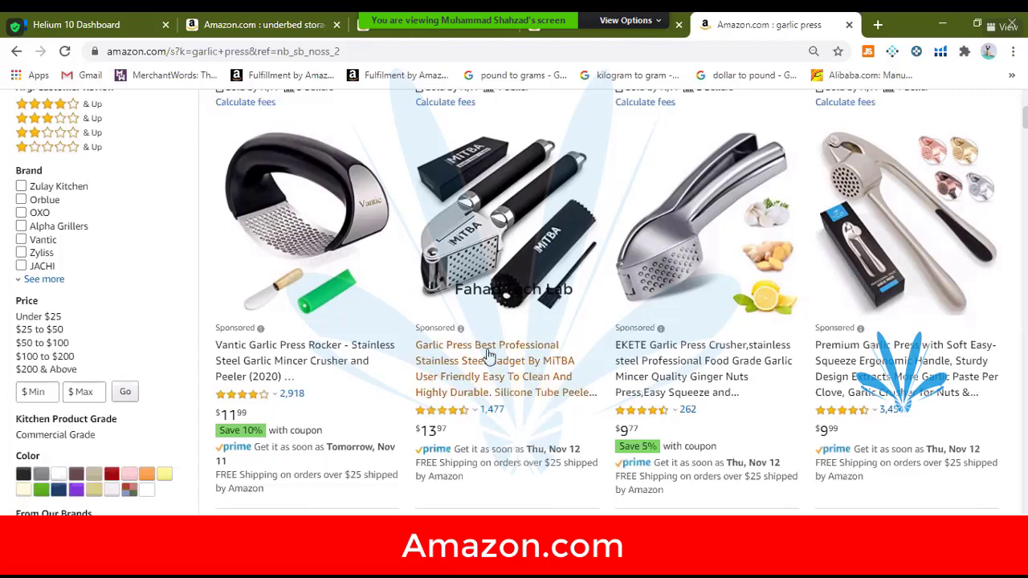
{"action": "scroll", "coordinate": [498, 245], "scroll_direction": "up", "scroll_amount": 2}
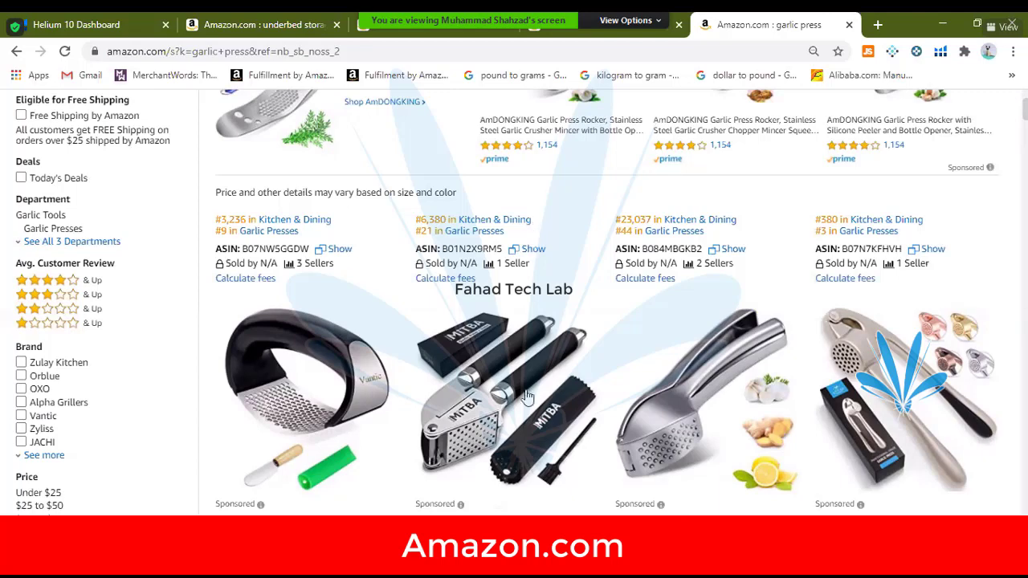
{"action": "scroll", "coordinate": [528, 396], "scroll_direction": "down", "scroll_amount": 2}
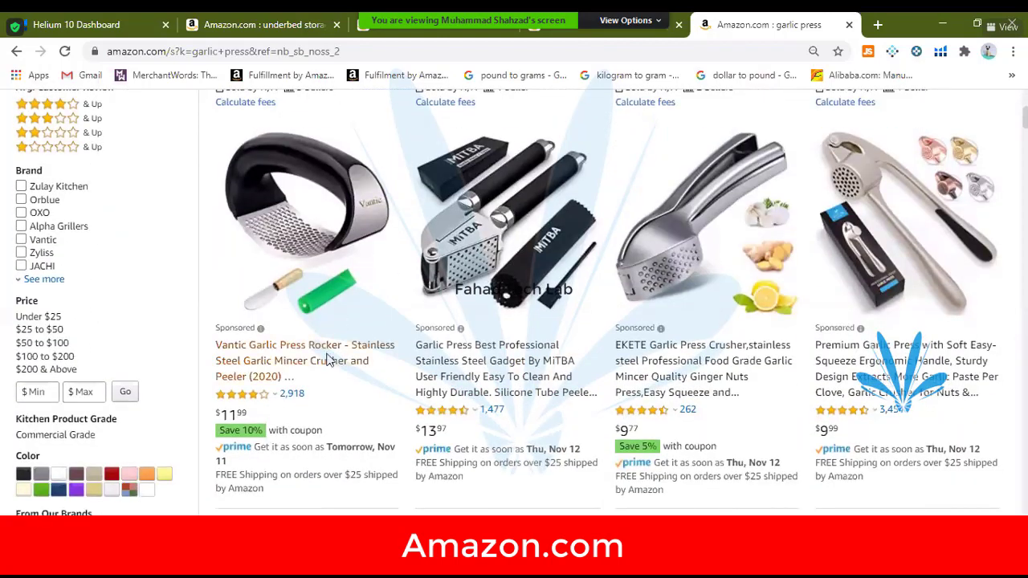
{"action": "scroll", "coordinate": [322, 360], "scroll_direction": "up", "scroll_amount": 2}
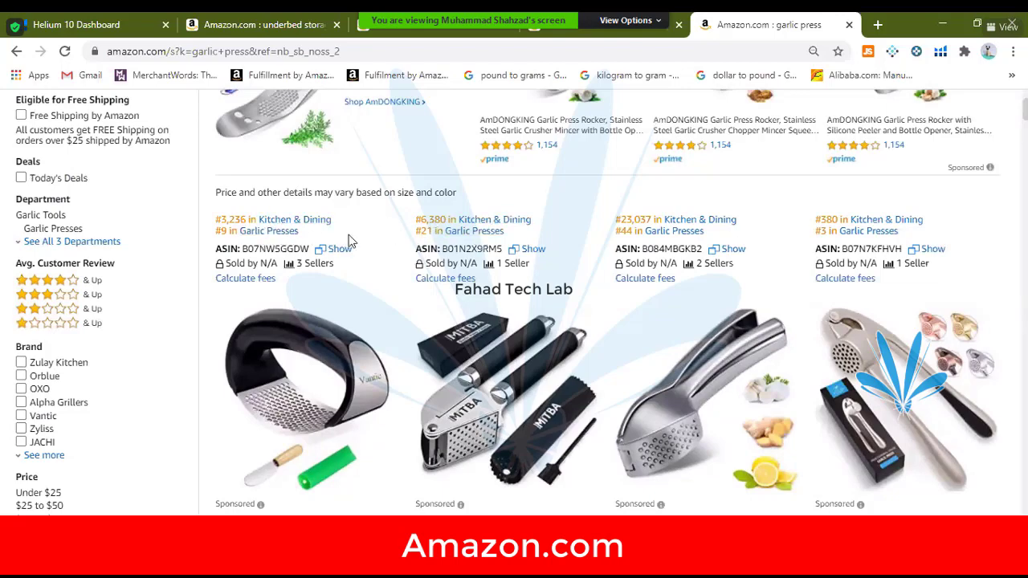
{"action": "scroll", "coordinate": [331, 247], "scroll_direction": "down", "scroll_amount": 2}
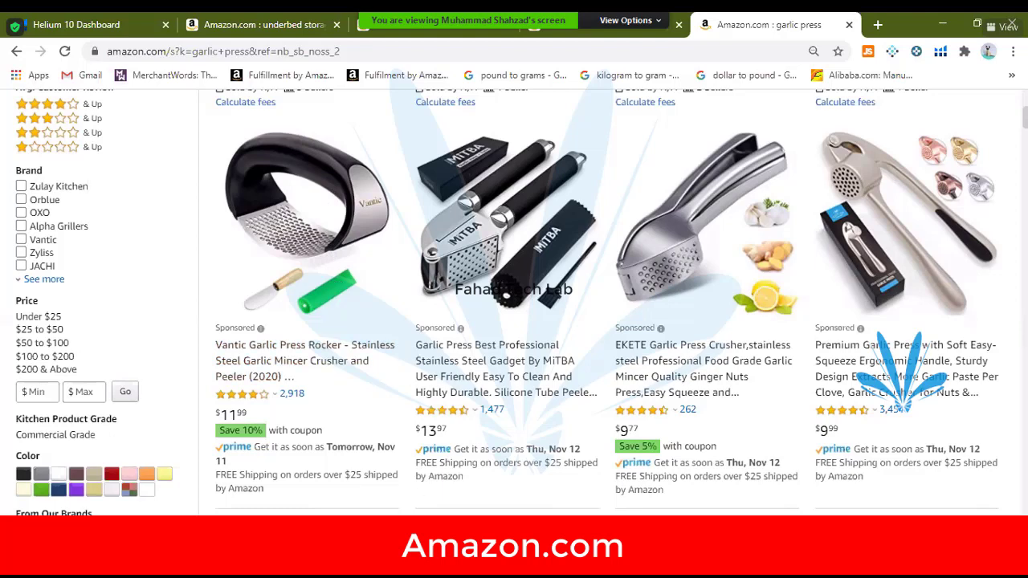
Step: Return to the Auto Search term report and examine row 25's impressions, click-through rate, cost per click, 7-day sales, ACoS and RoAS
{"action": "mouse_move", "coordinate": [534, 562]}
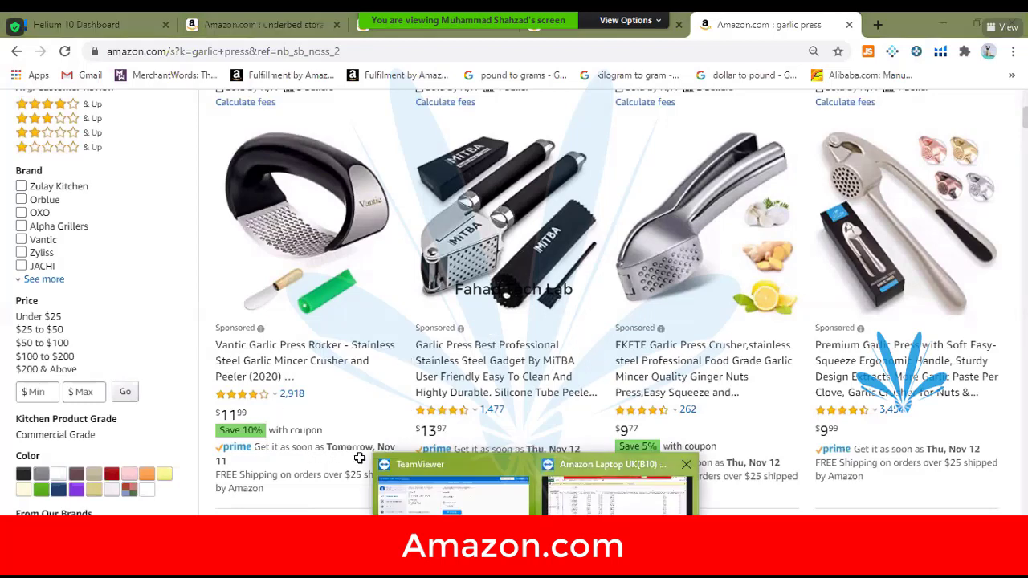
{"action": "left_click", "coordinate": [383, 461]}
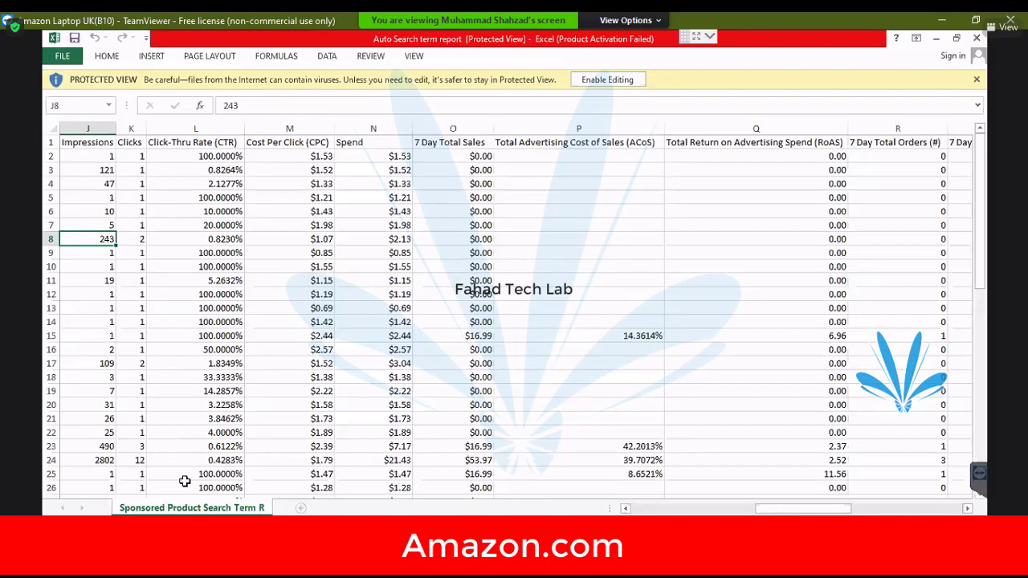
{"action": "left_click", "coordinate": [102, 474]}
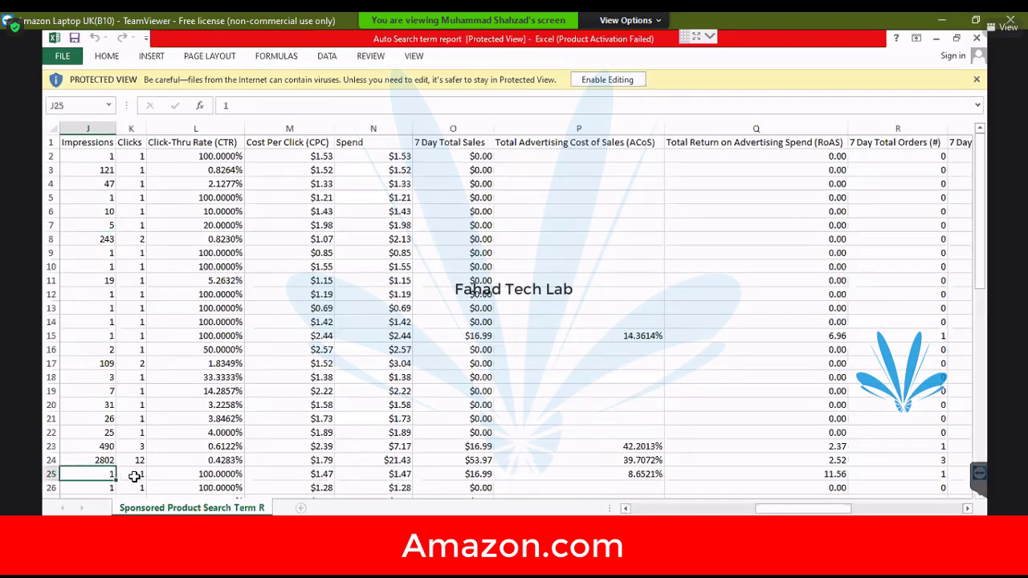
{"action": "left_click", "coordinate": [181, 476]}
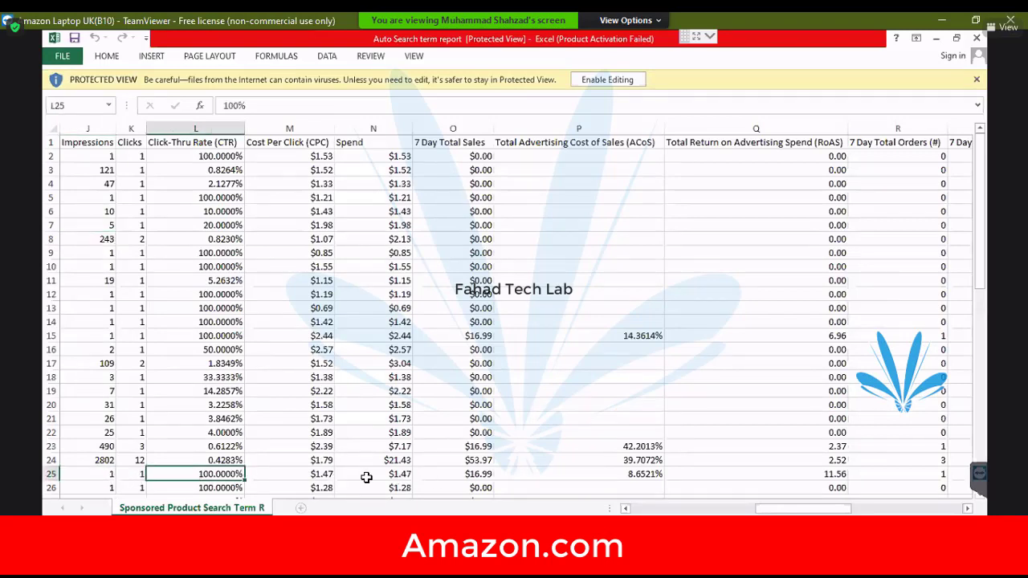
{"action": "left_click", "coordinate": [310, 477]}
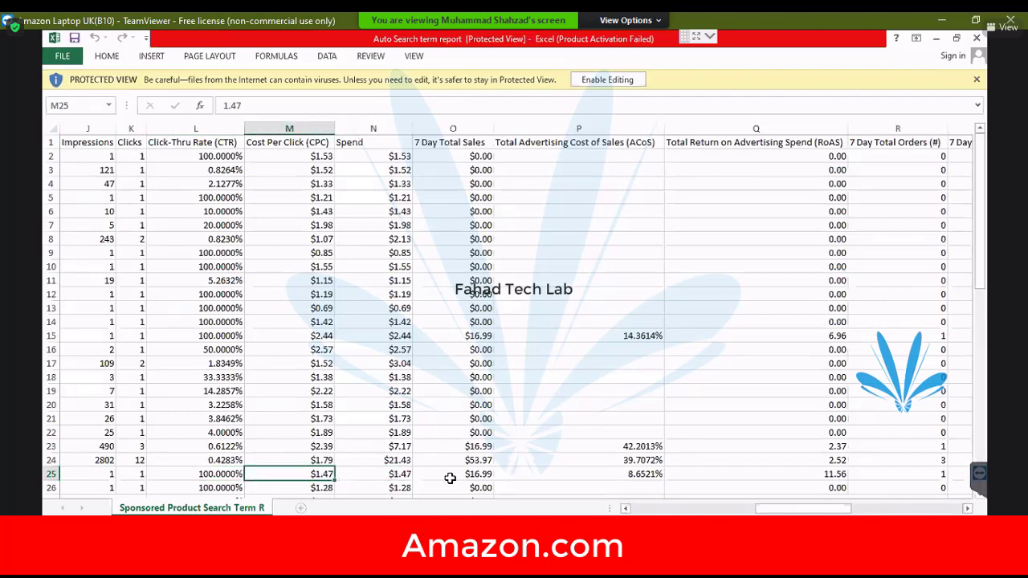
{"action": "left_click", "coordinate": [452, 478]}
{"action": "left_click", "coordinate": [573, 478]}
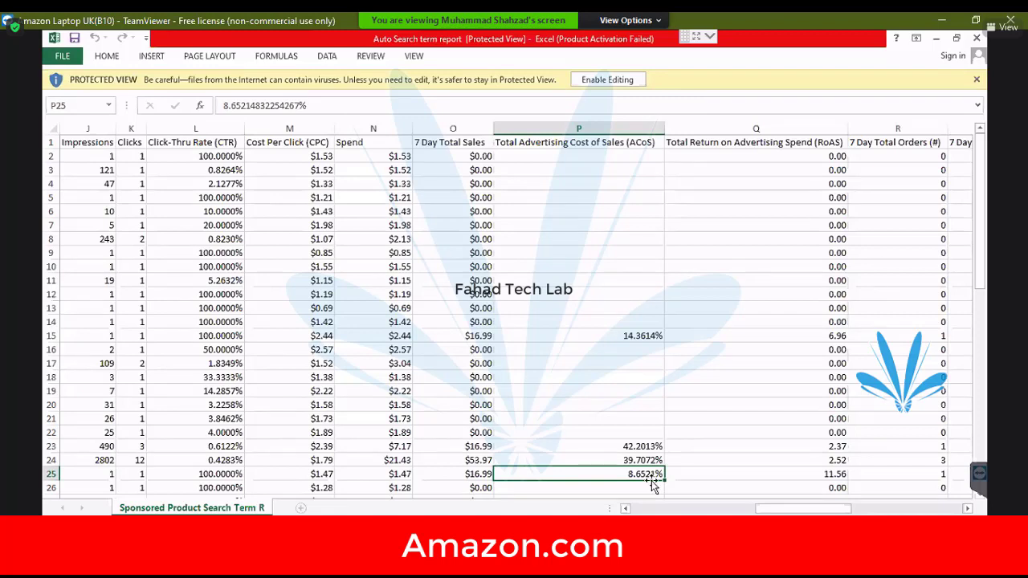
{"action": "left_click", "coordinate": [712, 477]}
{"action": "left_click", "coordinate": [114, 475]}
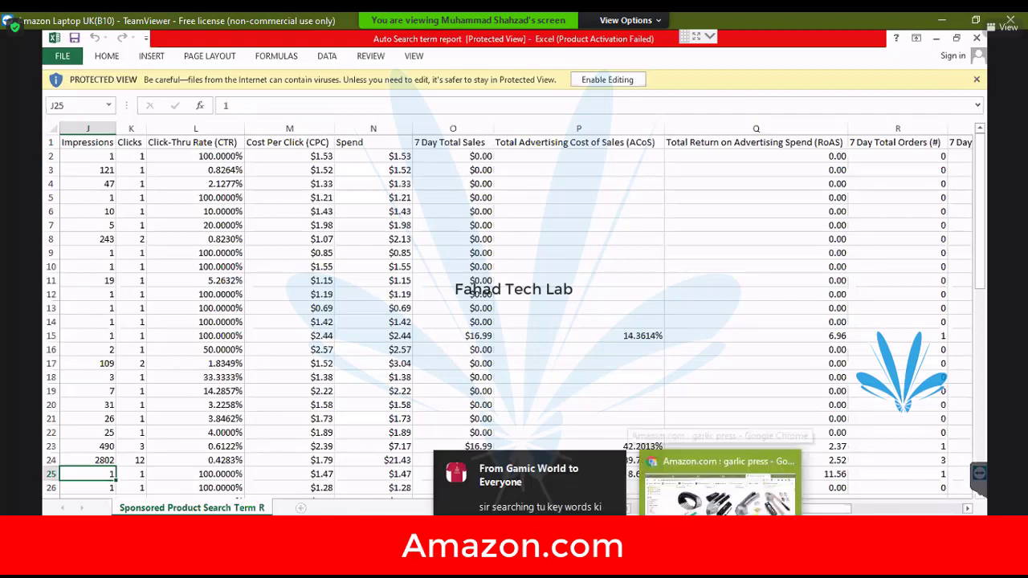
Step: Return to the garlic press results in Chrome and compare the sponsored listings with the Amazon's Choice and Best Seller row beneath
{"action": "left_click", "coordinate": [659, 458]}
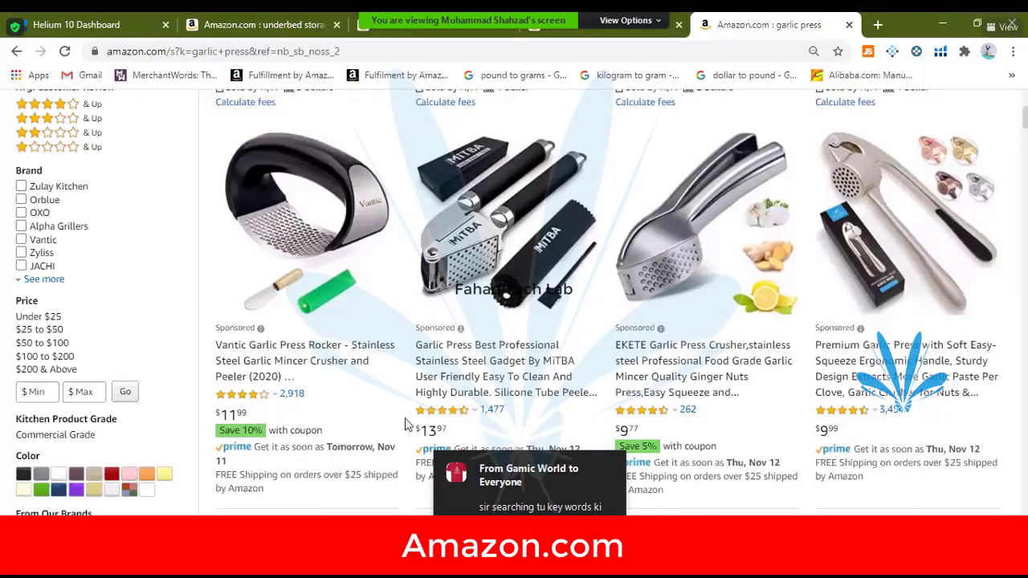
{"action": "scroll", "coordinate": [406, 422], "scroll_direction": "up", "scroll_amount": 2}
{"action": "scroll", "coordinate": [401, 409], "scroll_direction": "down", "scroll_amount": 2}
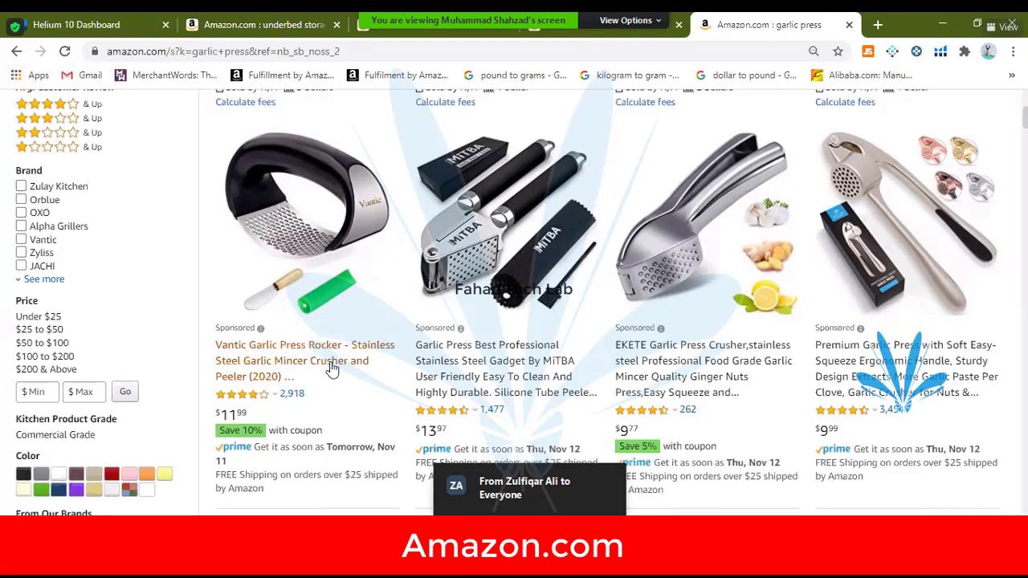
{"action": "scroll", "coordinate": [271, 246], "scroll_direction": "up", "scroll_amount": 2}
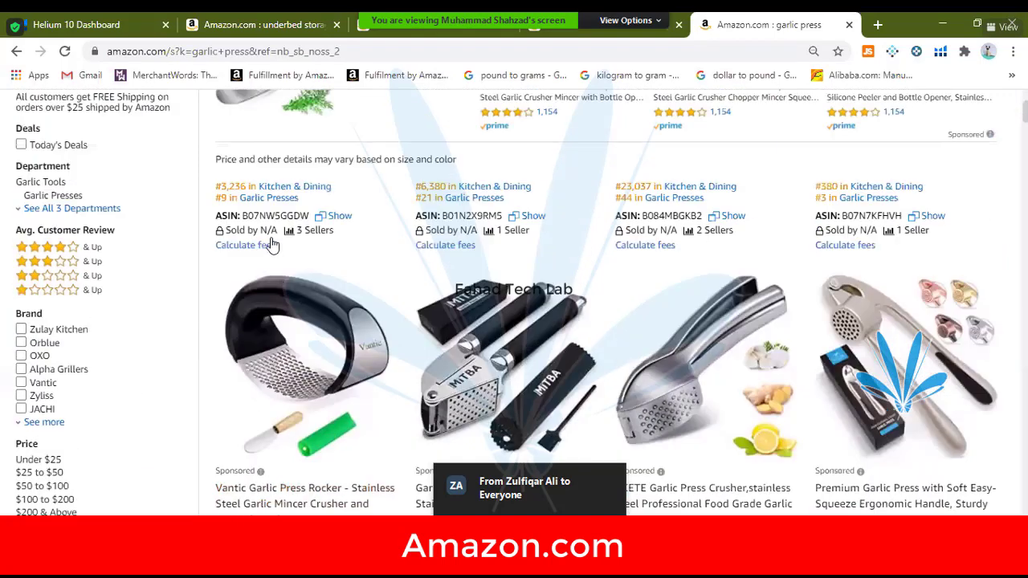
{"action": "scroll", "coordinate": [266, 230], "scroll_direction": "down", "scroll_amount": 2}
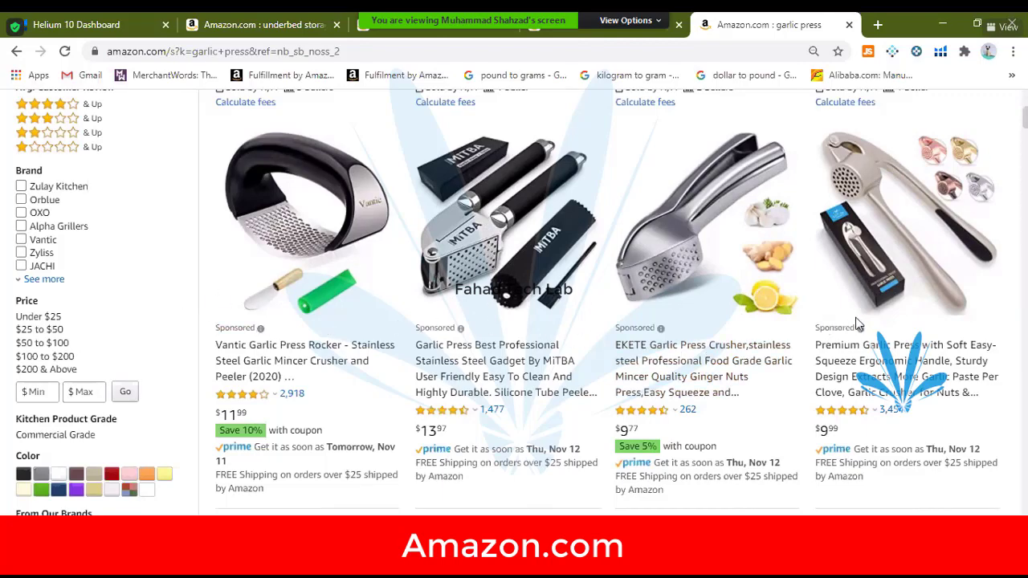
{"action": "scroll", "coordinate": [542, 330], "scroll_direction": "down", "scroll_amount": 1}
{"action": "scroll", "coordinate": [541, 331], "scroll_direction": "down", "scroll_amount": 2}
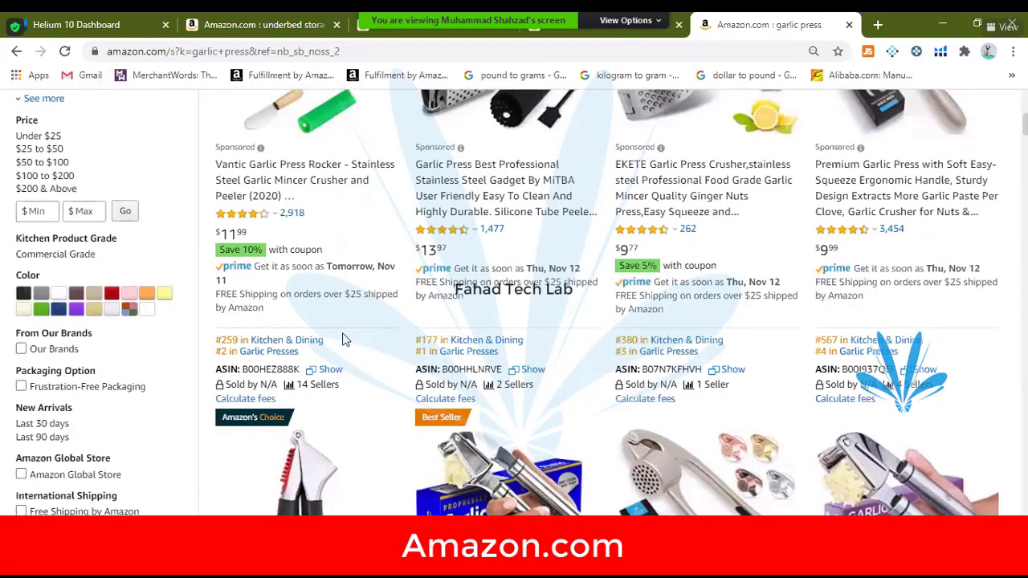
{"action": "scroll", "coordinate": [354, 402], "scroll_direction": "down", "scroll_amount": 2}
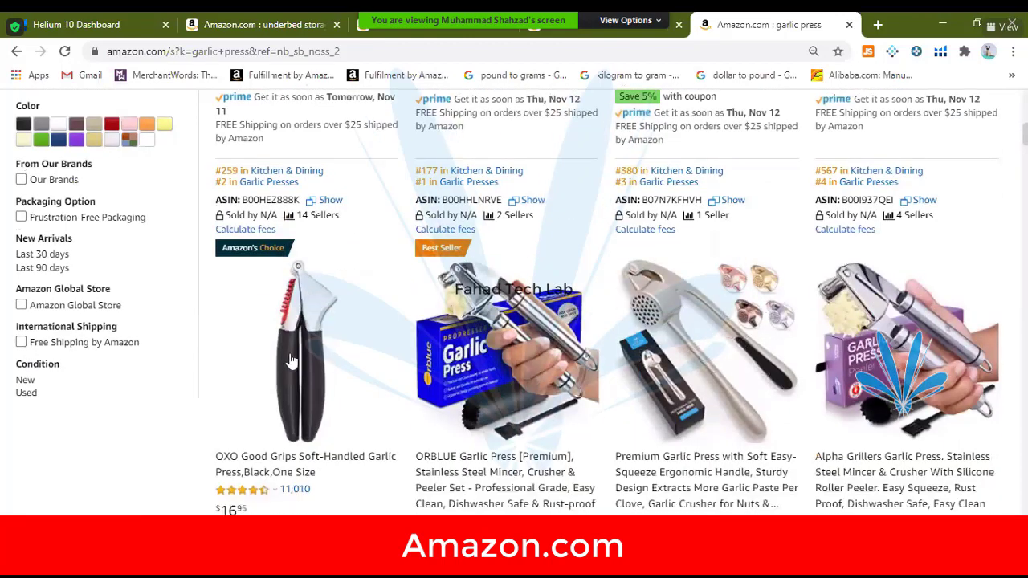
Step: Examine the Amazon's Choice OXO garlic press listing's badge, title, rating, price and price history beside the Best Seller listing
{"action": "scroll", "coordinate": [290, 361], "scroll_direction": "down", "scroll_amount": 2}
{"action": "scroll", "coordinate": [291, 361], "scroll_direction": "up", "scroll_amount": 2}
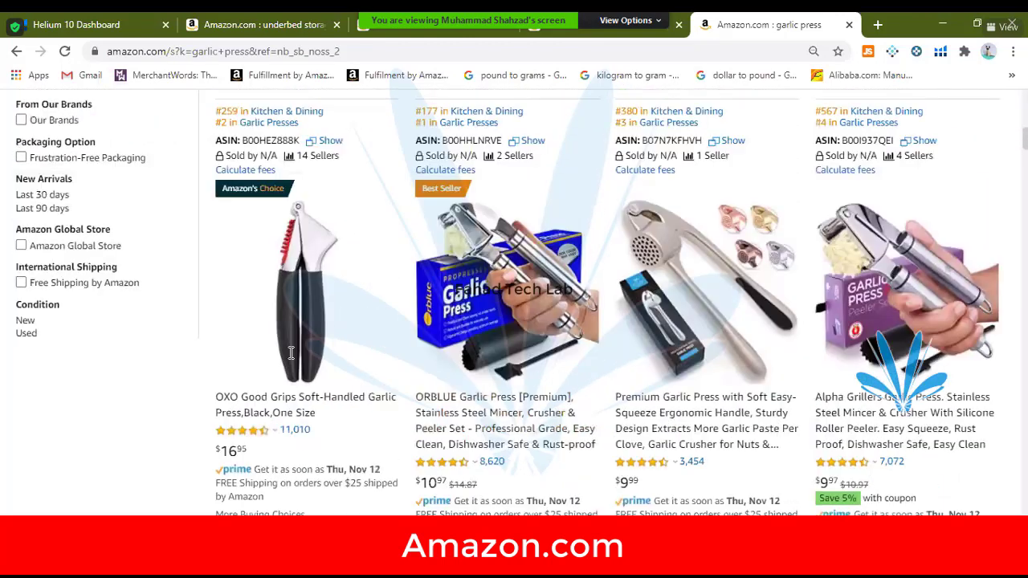
{"action": "scroll", "coordinate": [290, 353], "scroll_direction": "up", "scroll_amount": 1}
{"action": "scroll", "coordinate": [257, 249], "scroll_direction": "down", "scroll_amount": 1}
{"action": "mouse_move", "coordinate": [257, 249]}
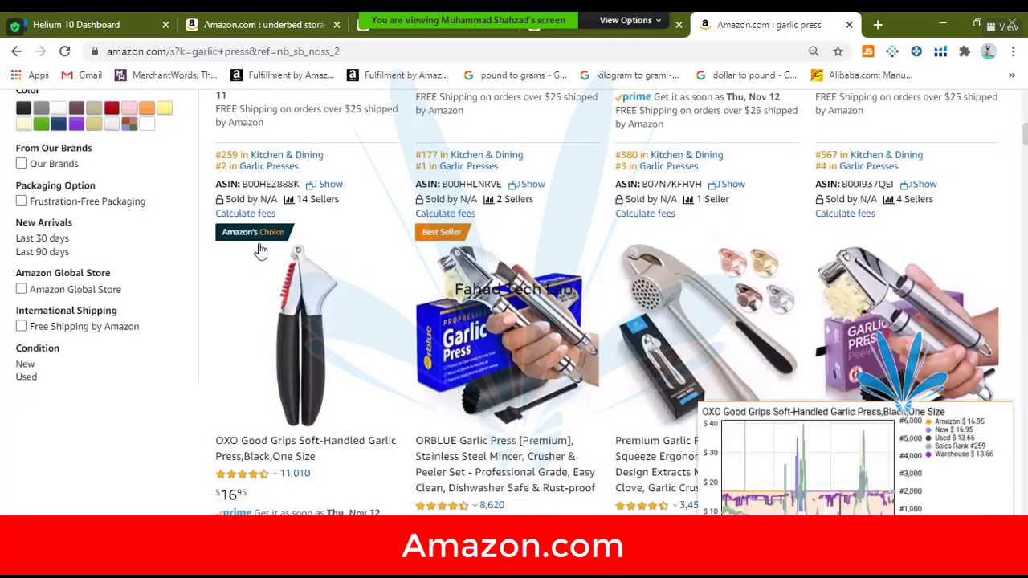
{"action": "scroll", "coordinate": [337, 297], "scroll_direction": "down", "scroll_amount": 1}
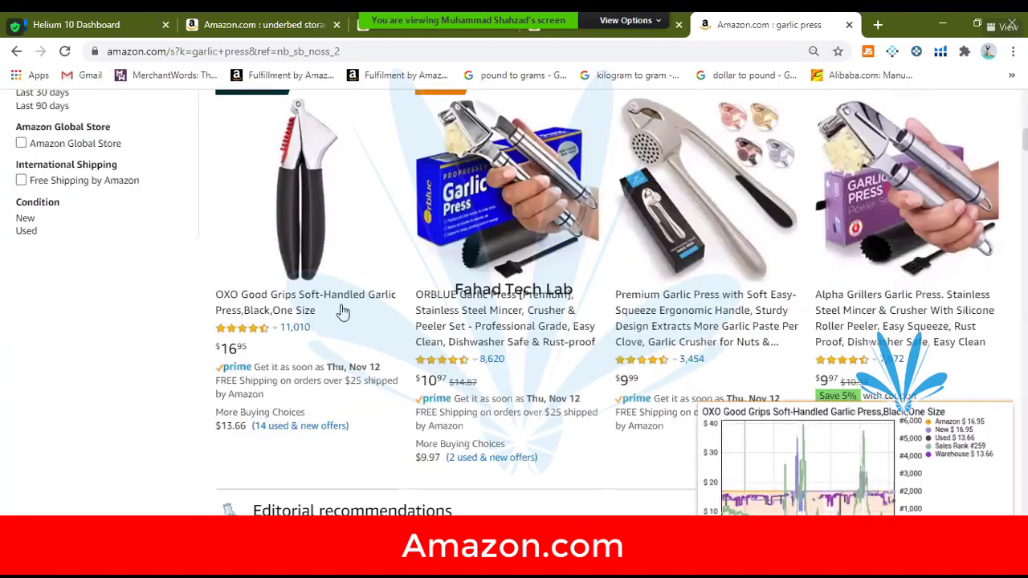
{"action": "scroll", "coordinate": [295, 432], "scroll_direction": "up", "scroll_amount": 1}
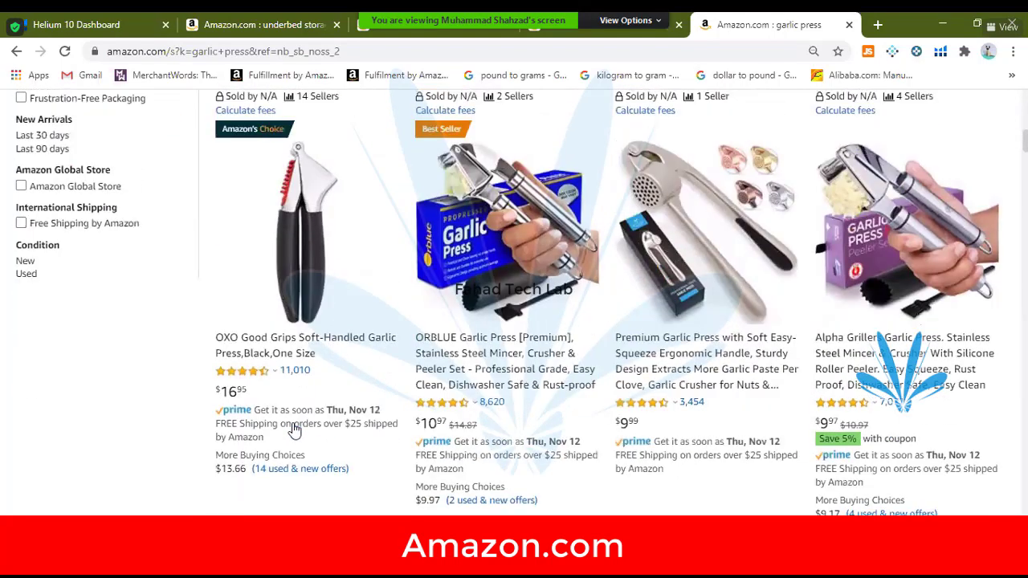
{"action": "scroll", "coordinate": [295, 431], "scroll_direction": "up", "scroll_amount": 1}
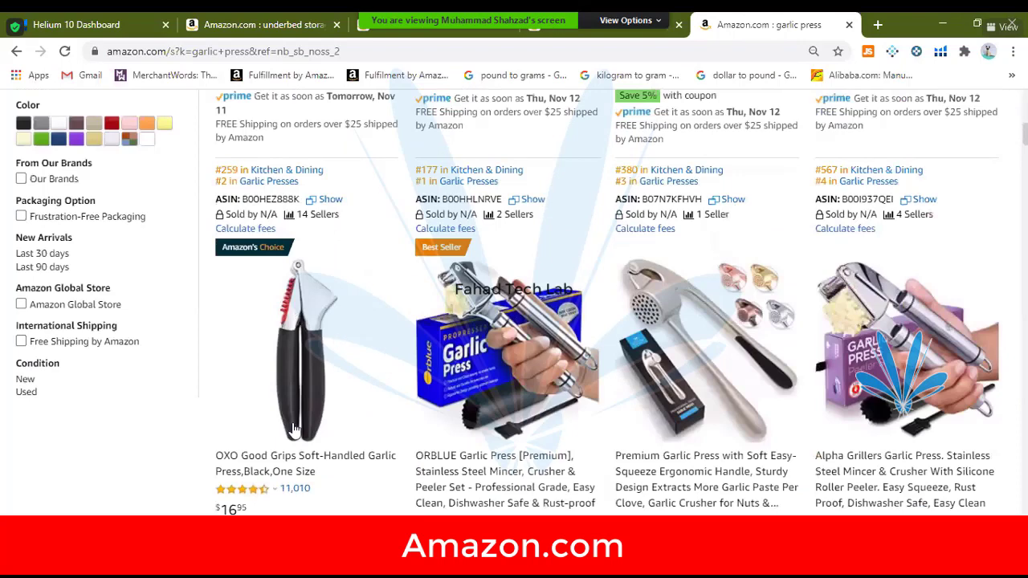
{"action": "mouse_move", "coordinate": [294, 432]}
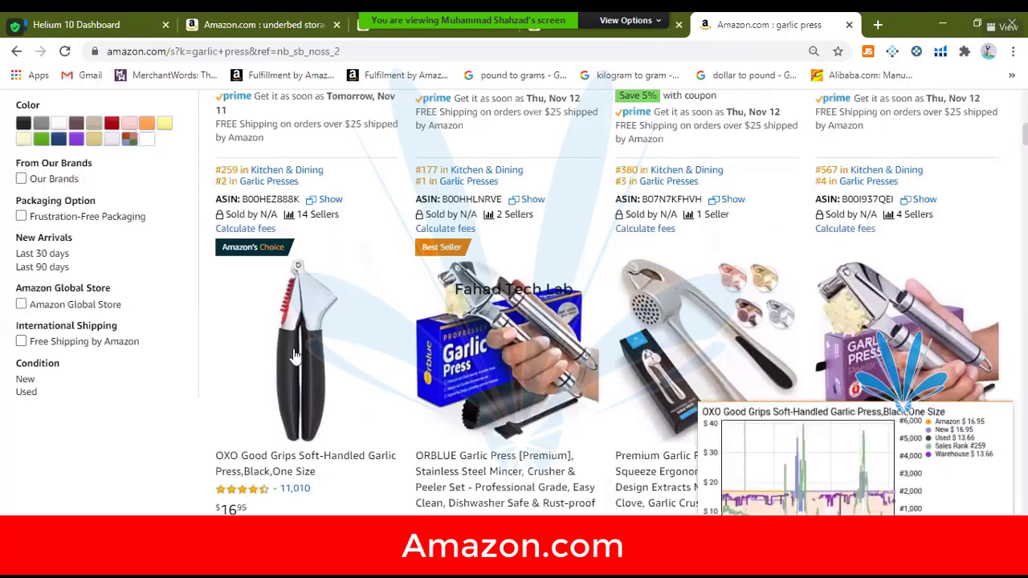